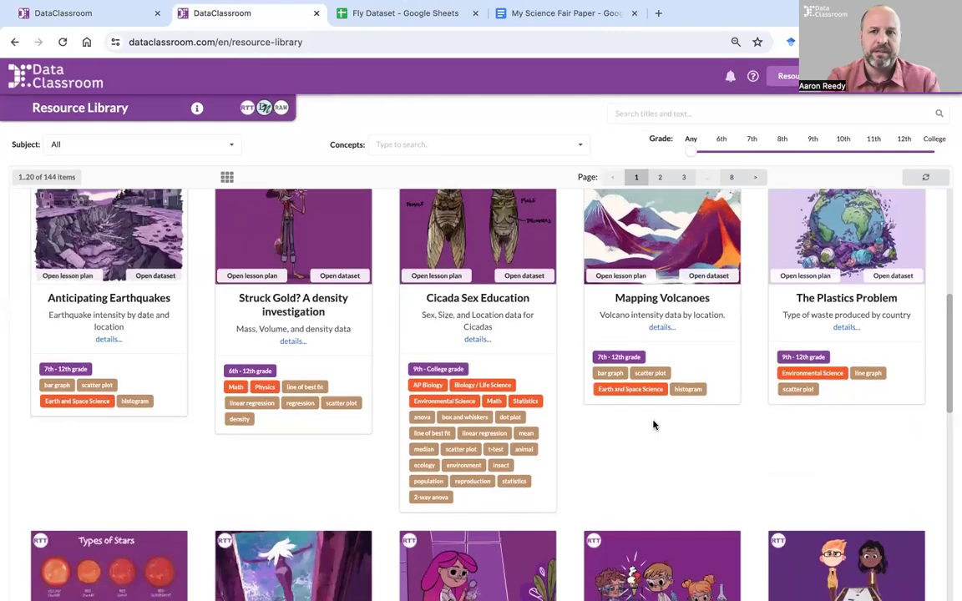
- Search the Resource Library for "cicad" and open the Cicada Sex Education dataset
scroll(653, 425, "down", 6)
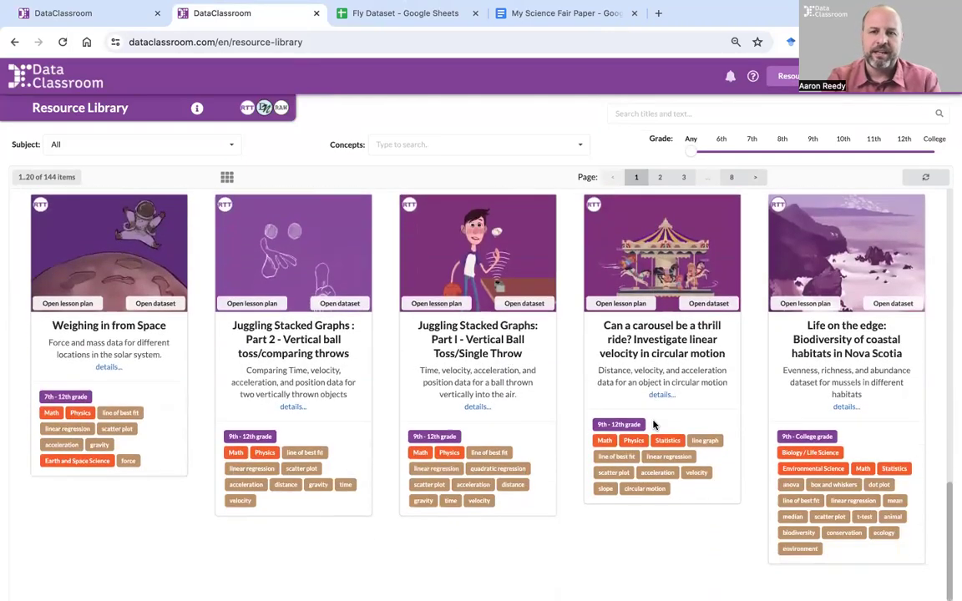
scroll(653, 425, "up", 10)
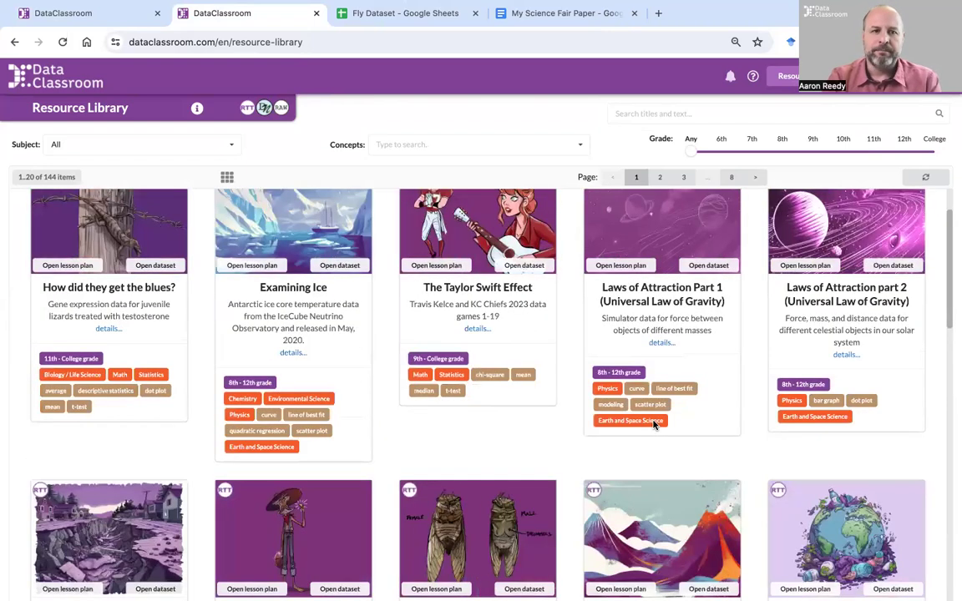
scroll(653, 425, "up", 1)
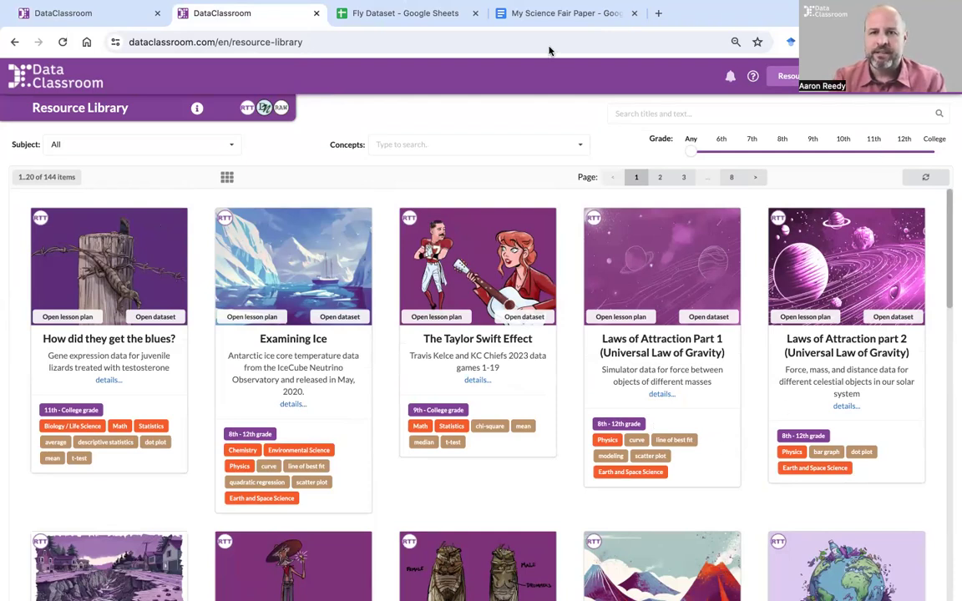
left_click(648, 114)
type("cicad")
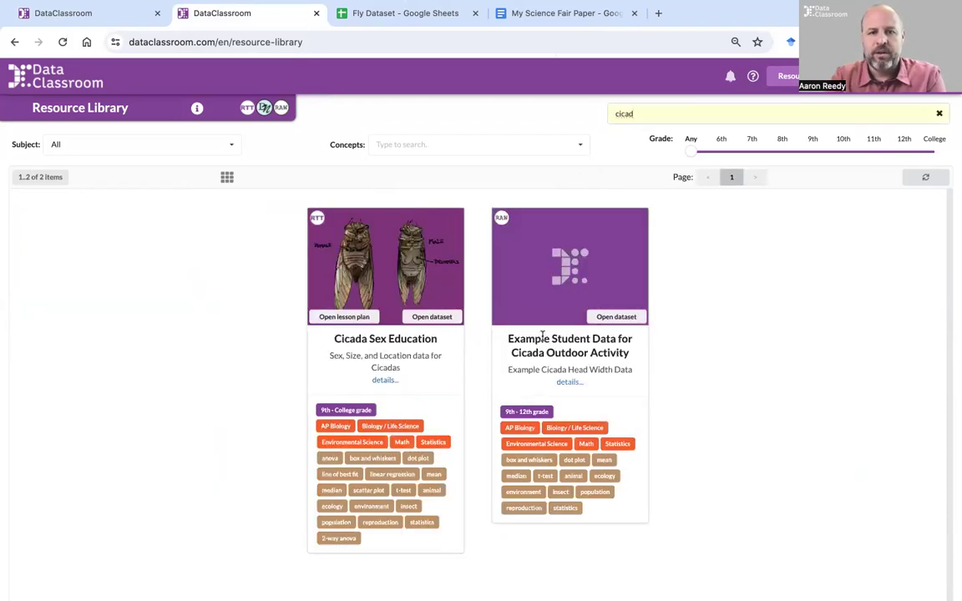
left_click(449, 324)
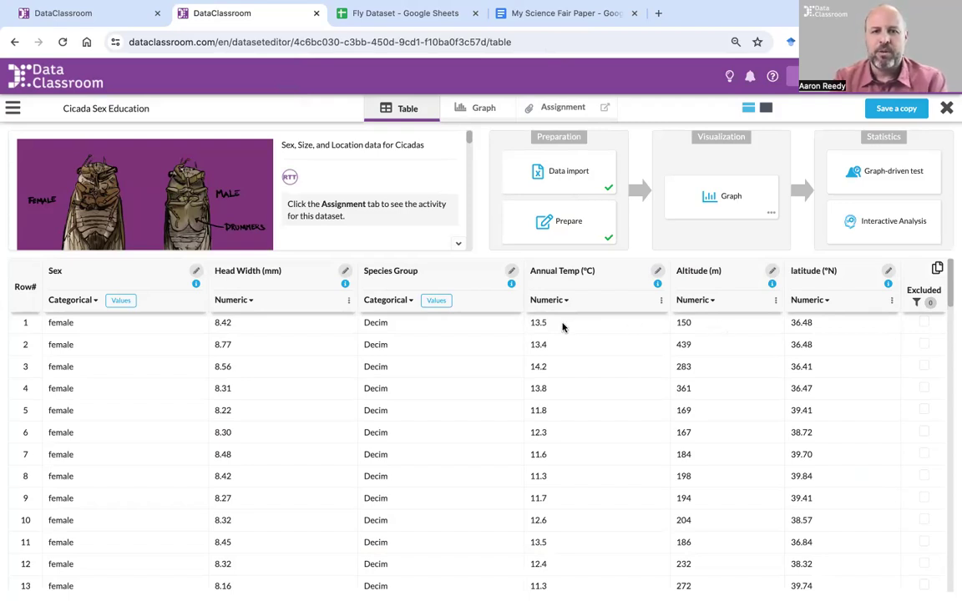
- Graph the Head Width (mm) column as a dot plot and inspect individual data points
left_click(464, 109)
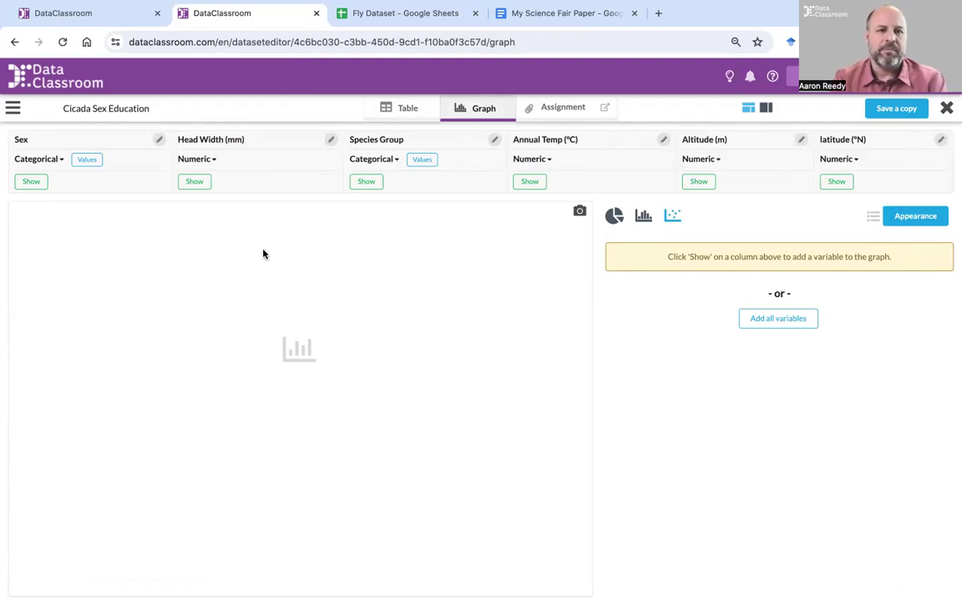
left_click(195, 182)
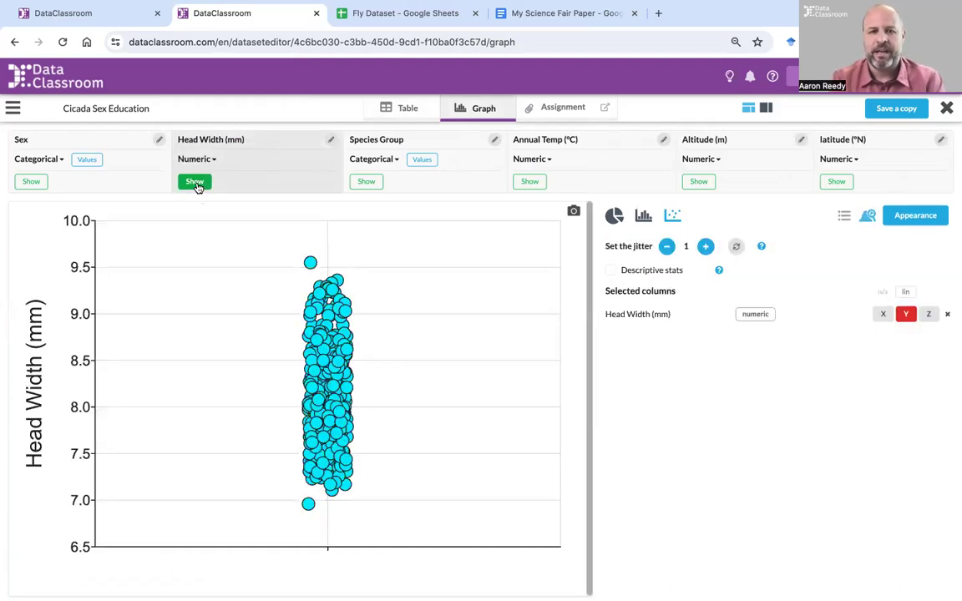
mouse_move(324, 322)
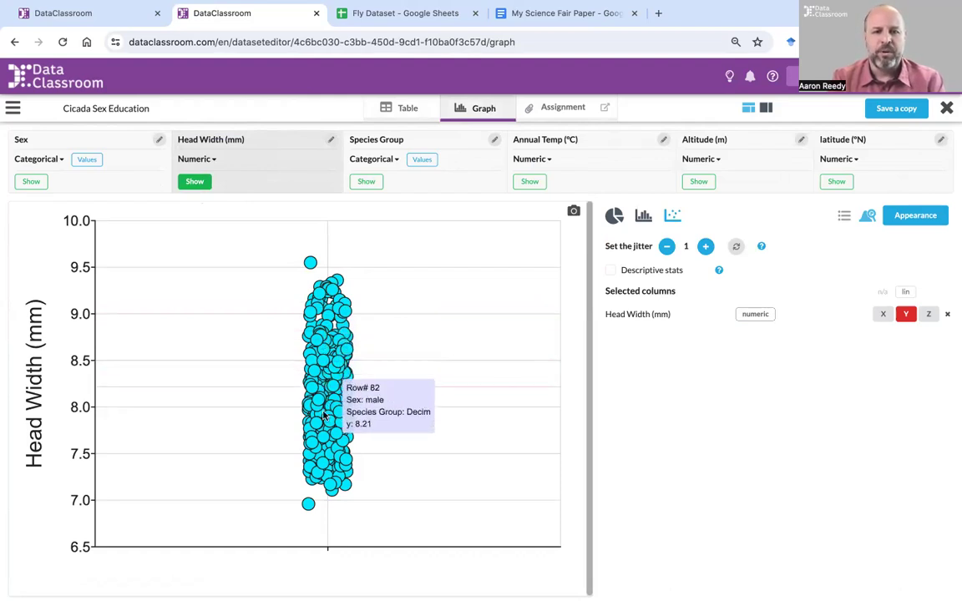
mouse_move(324, 472)
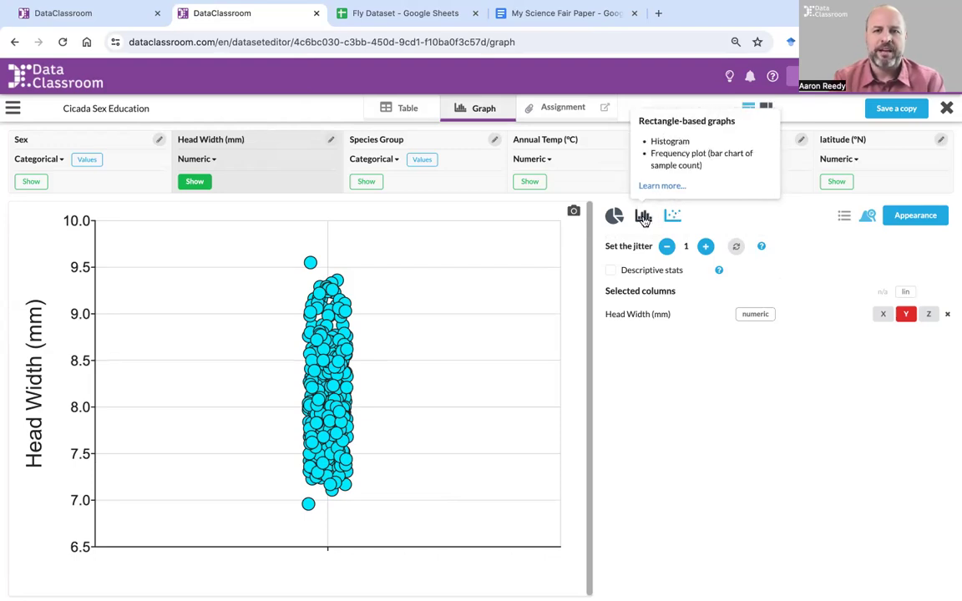
- Preview the head widths as a histogram, and split the dot plot by Sex
left_click(643, 218)
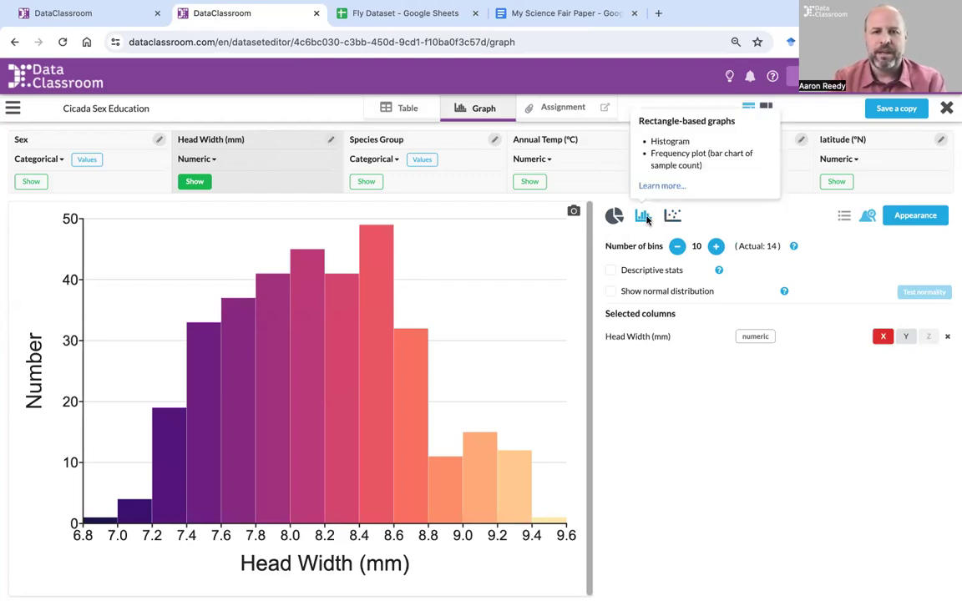
left_click(670, 217)
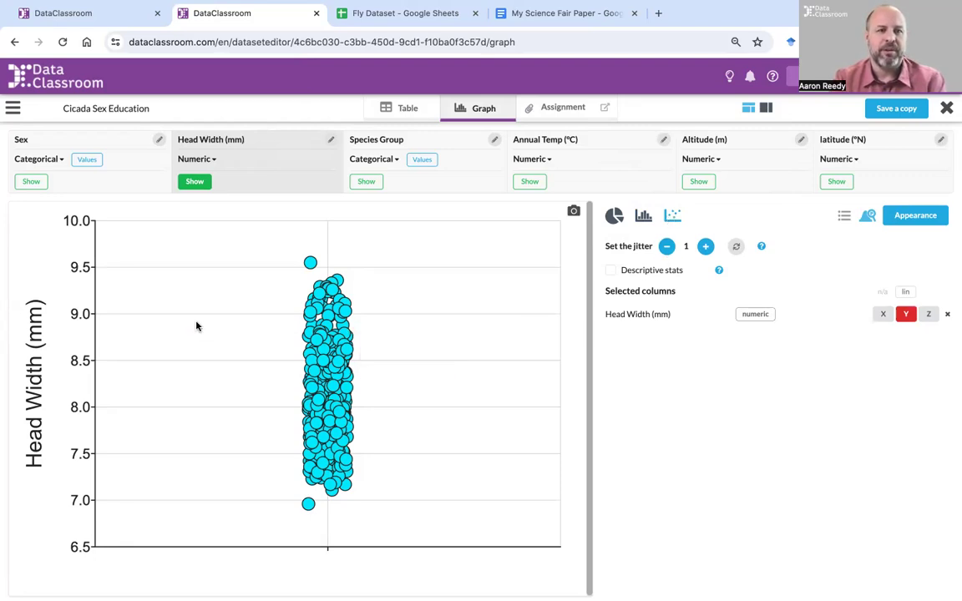
left_click(31, 182)
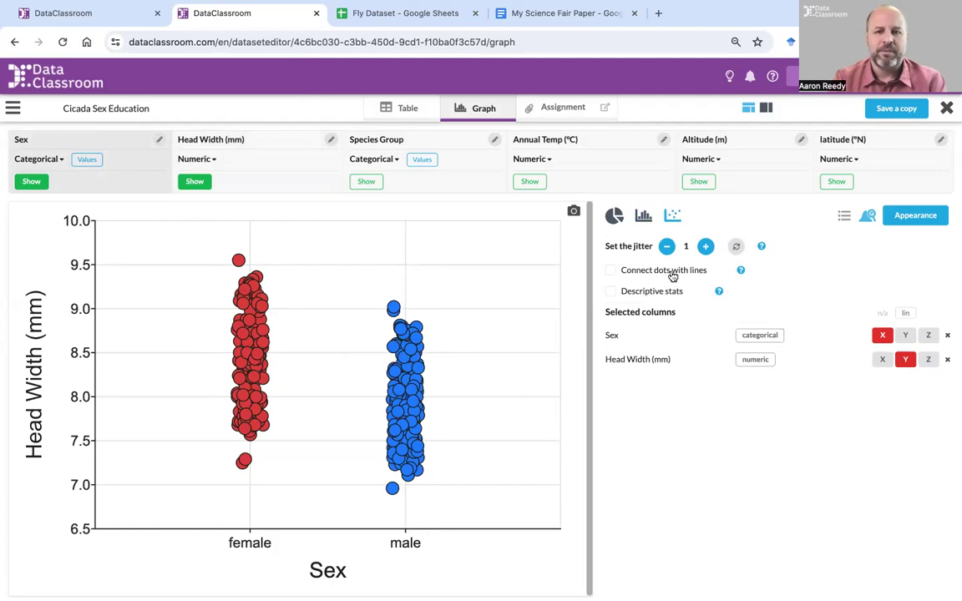
- Spread the dots with a jitter of 4, and return the jitter to 1
left_click(706, 247)
left_click(705, 247)
left_click(705, 247)
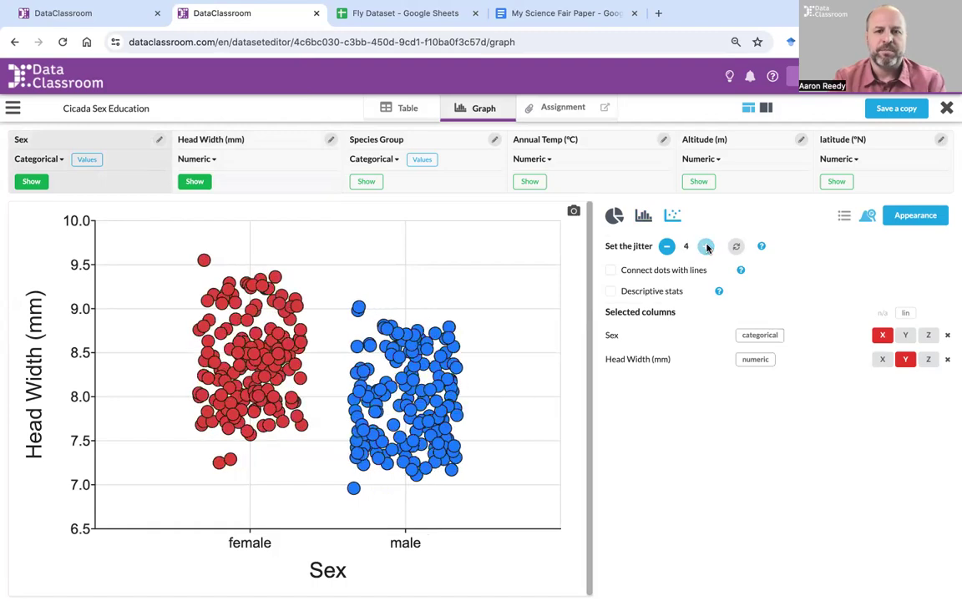
left_click(667, 247)
left_click(667, 247)
left_click(667, 247)
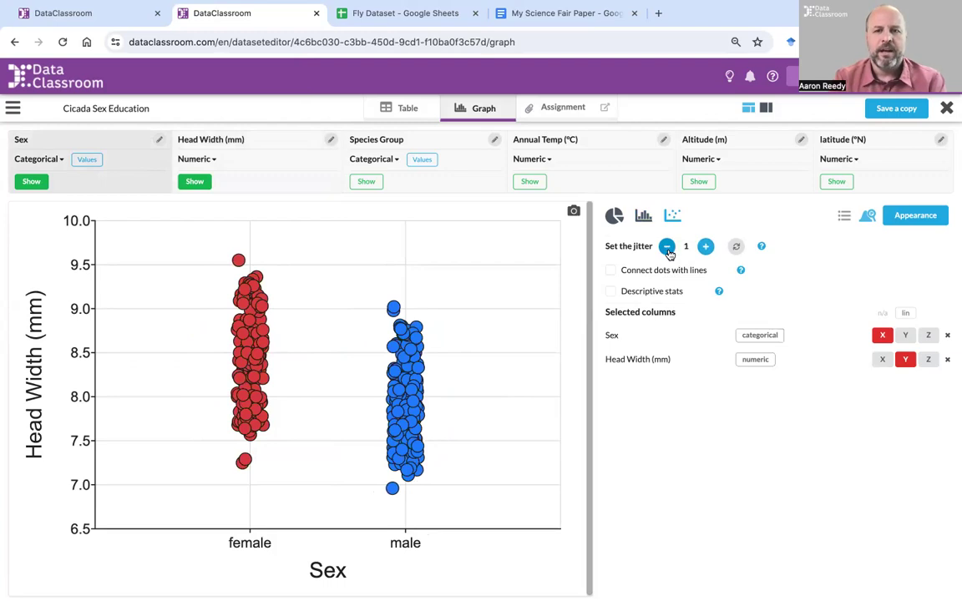
- Turn on descriptive stats for the head width graph and make them mean-based
left_click(611, 292)
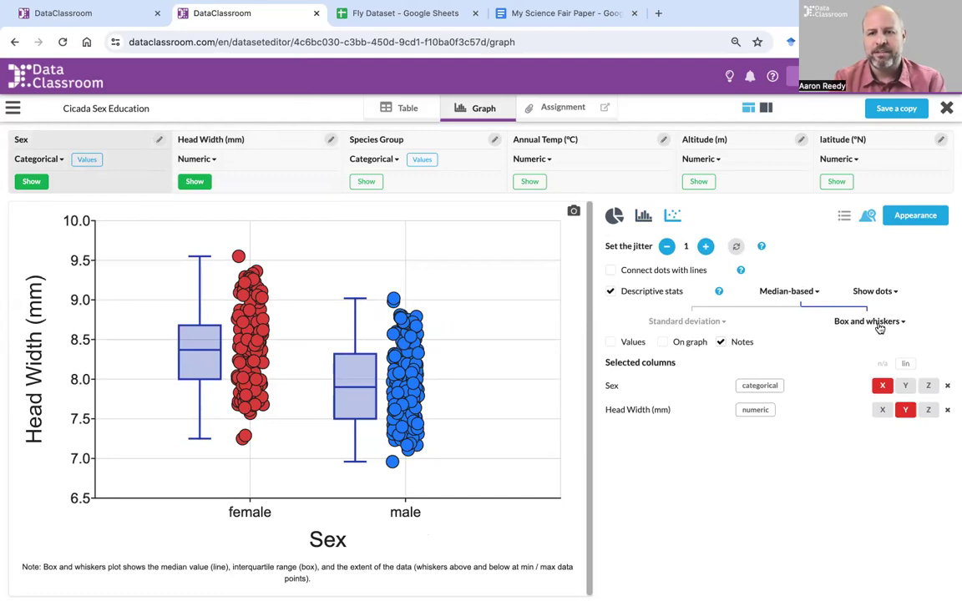
mouse_move(419, 397)
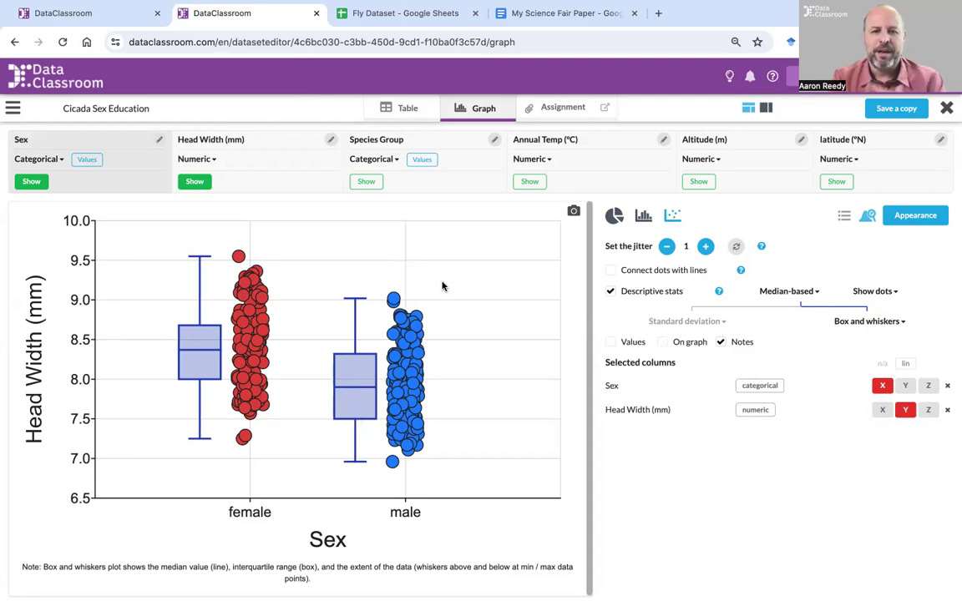
left_click(802, 294)
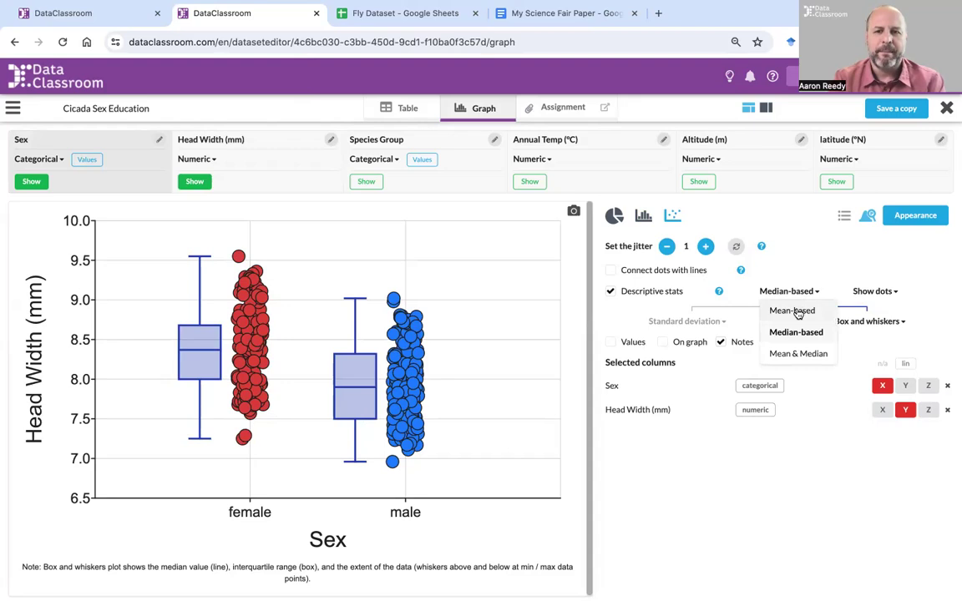
left_click(793, 310)
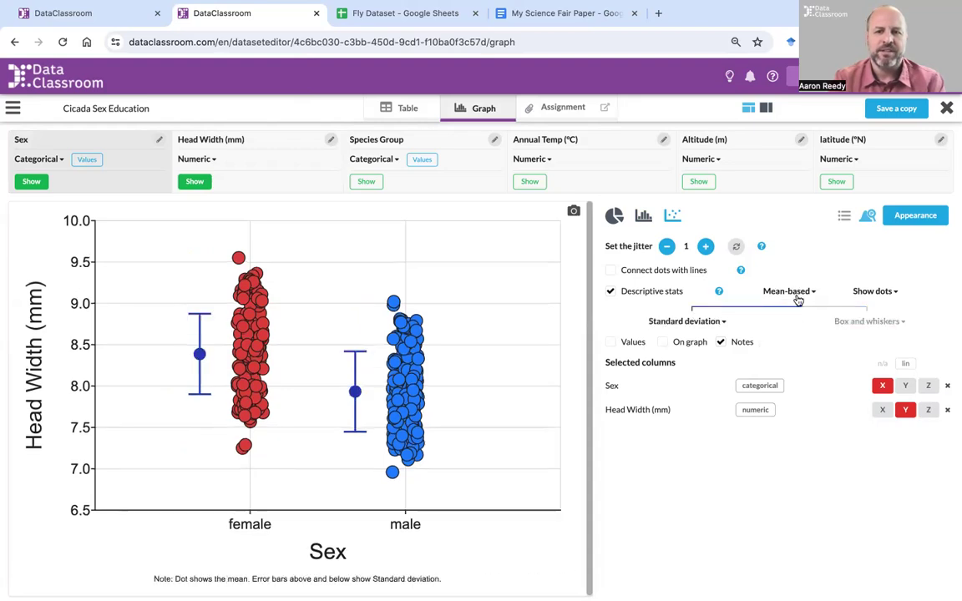
- Try SEM and 2 SEM error bars, settle on the 95% confidence interval, and show the table of descriptive values
left_click(697, 322)
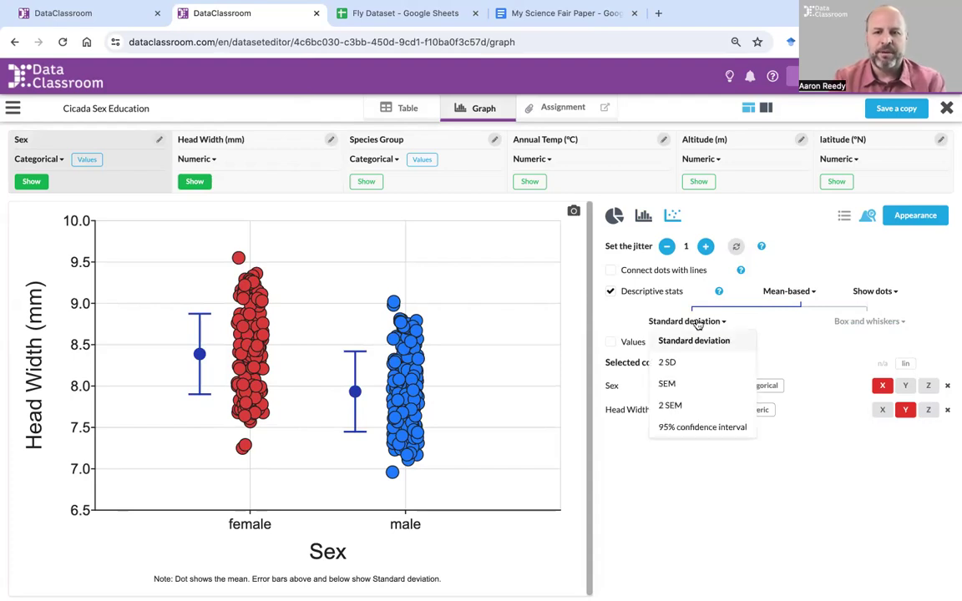
left_click(669, 383)
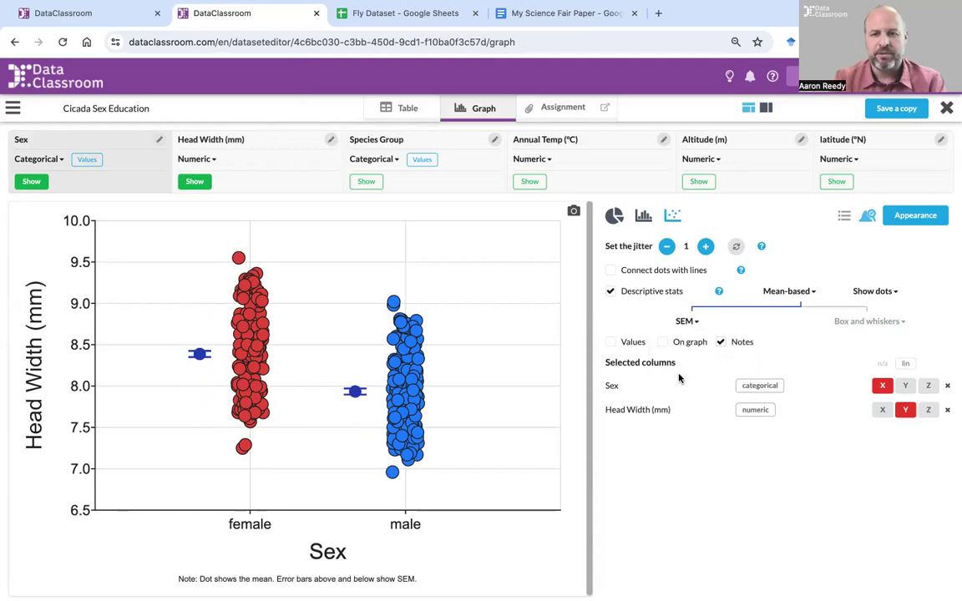
left_click(686, 322)
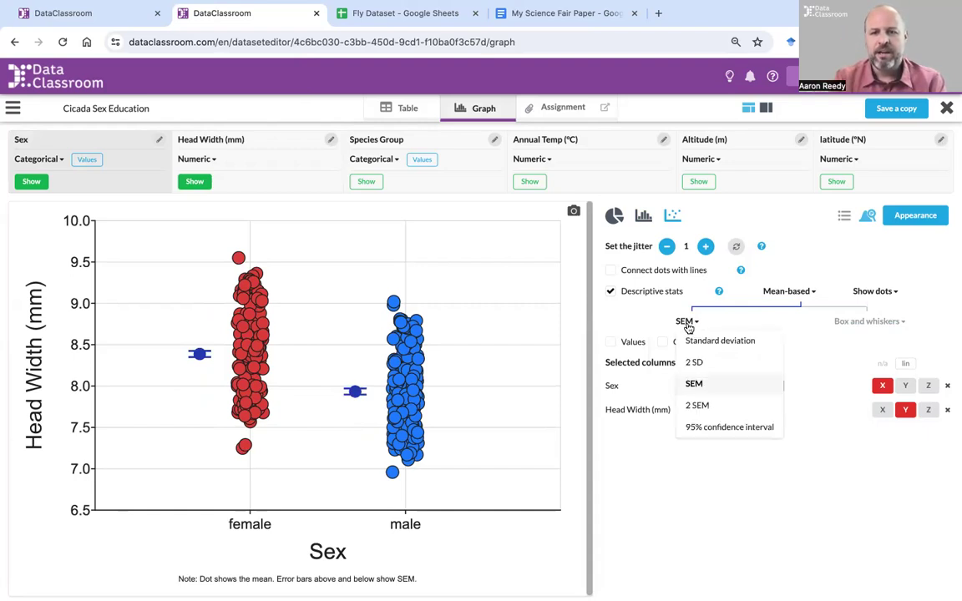
left_click(692, 405)
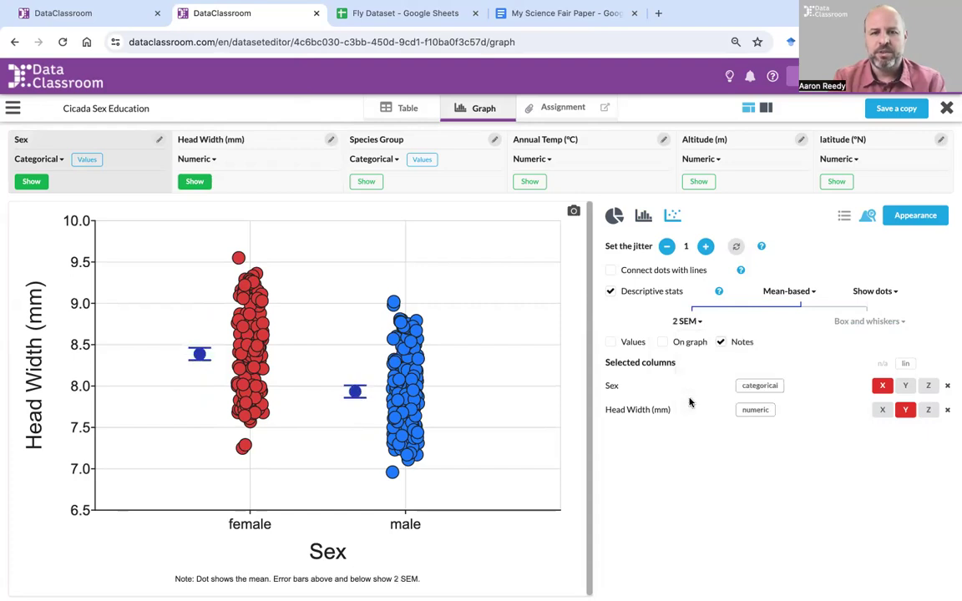
left_click(686, 321)
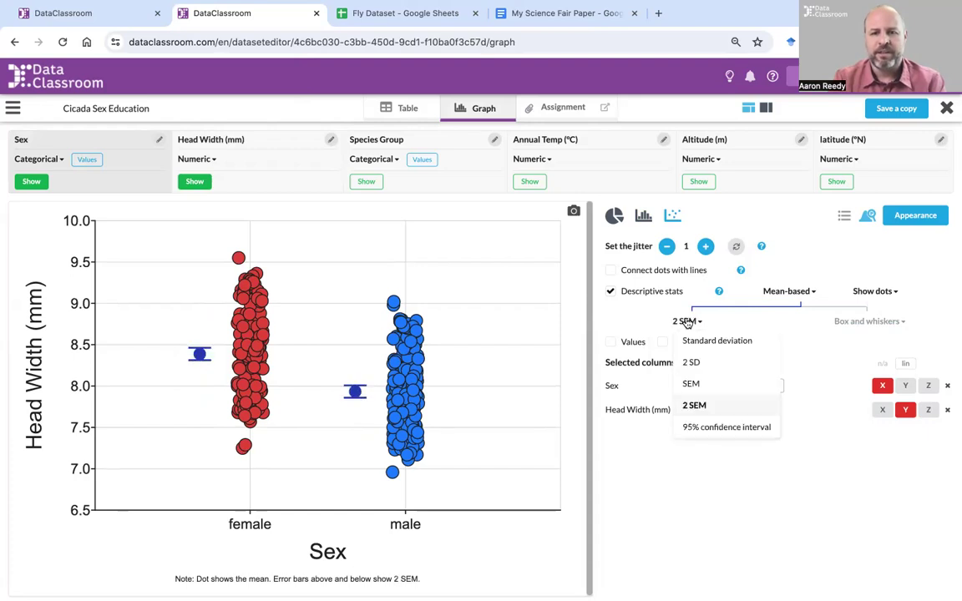
left_click(706, 428)
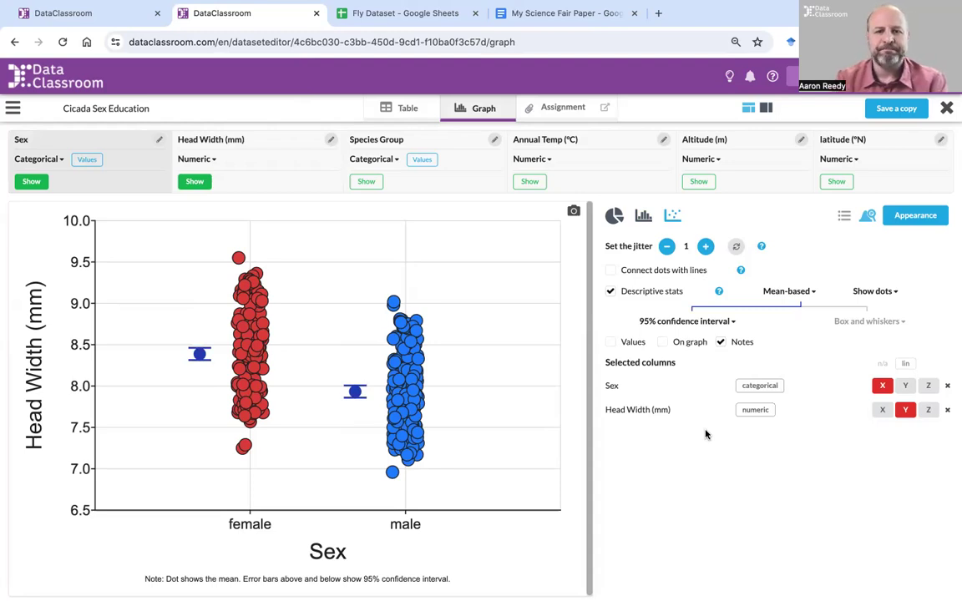
mouse_move(612, 345)
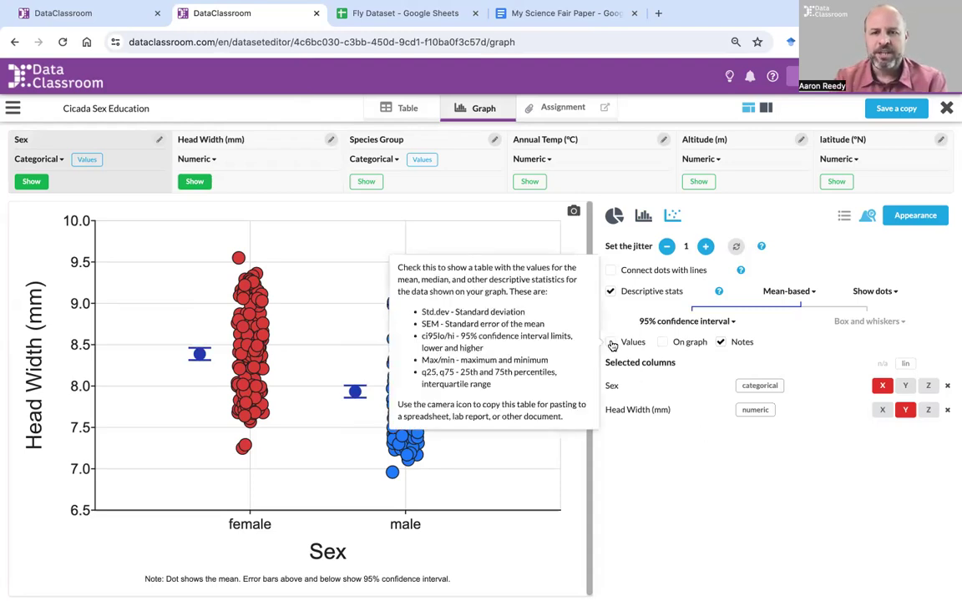
left_click(610, 342)
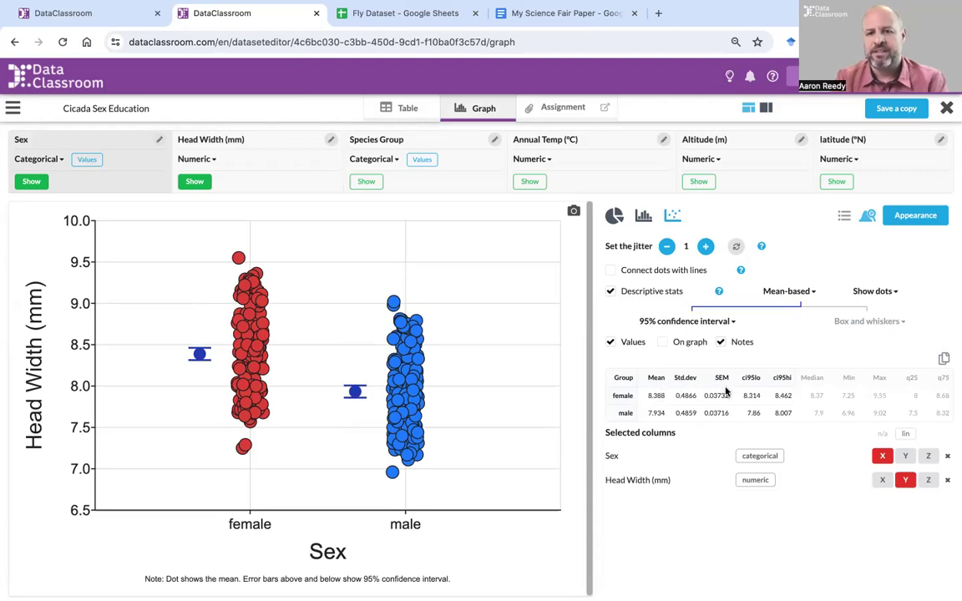
- Compare the median-based box and whiskers statistics, and return the graph to mean-based statistics
left_click(810, 293)
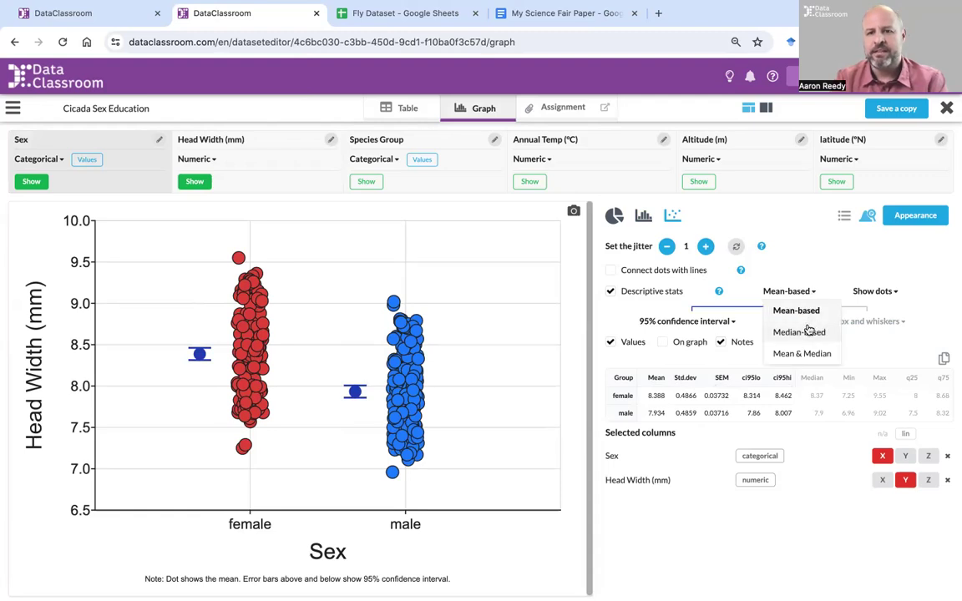
left_click(799, 332)
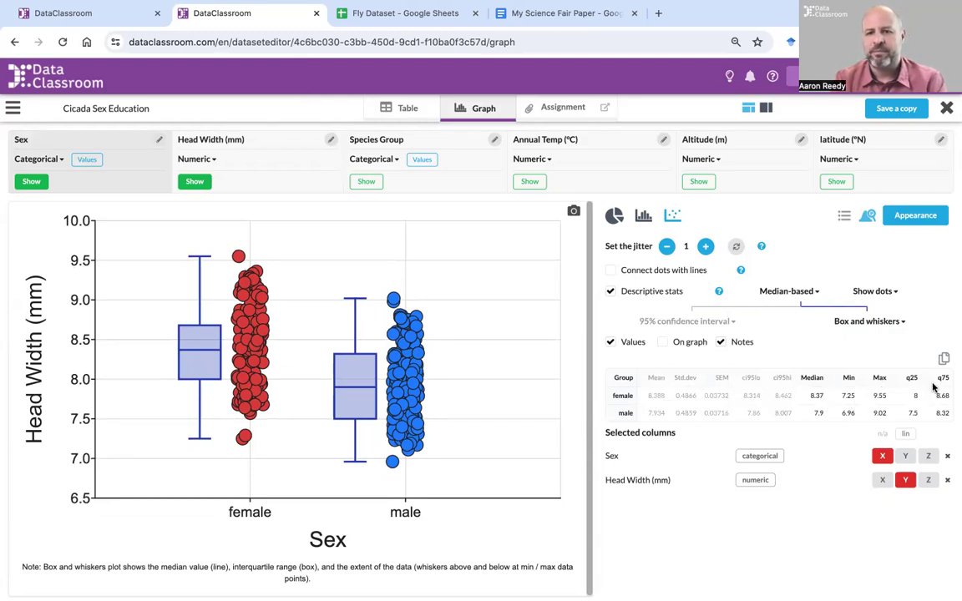
left_click(805, 294)
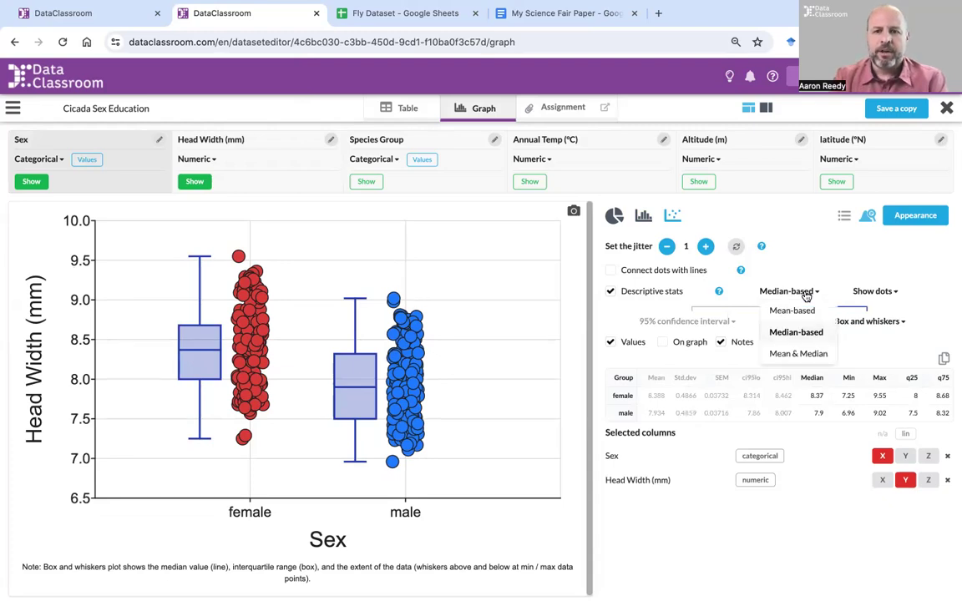
left_click(800, 311)
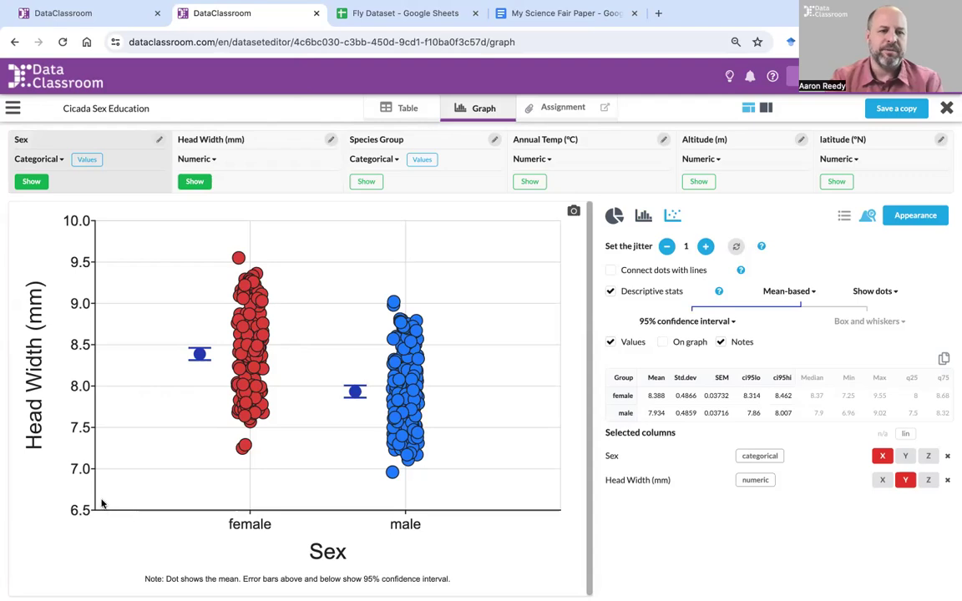
- Add Species Group and Annual Temp (°C) to the selected columns, placing Species Group on X and Sex on Z
left_click(372, 180)
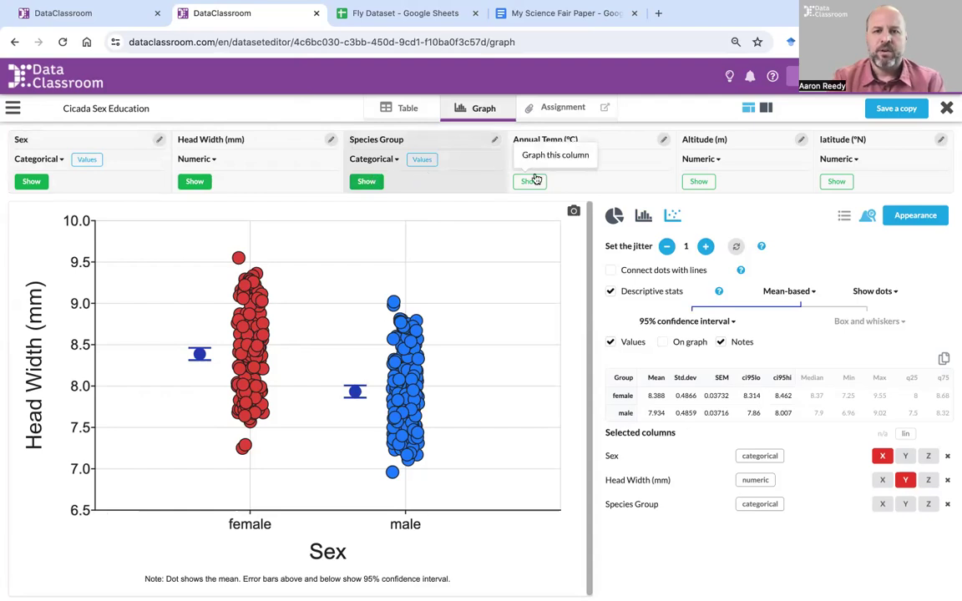
left_click(535, 180)
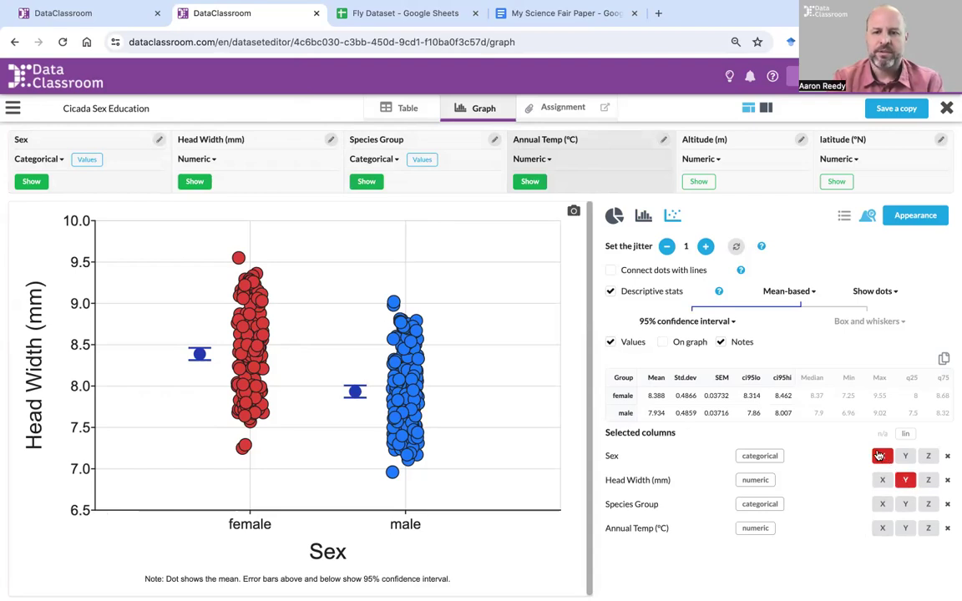
left_click(881, 504)
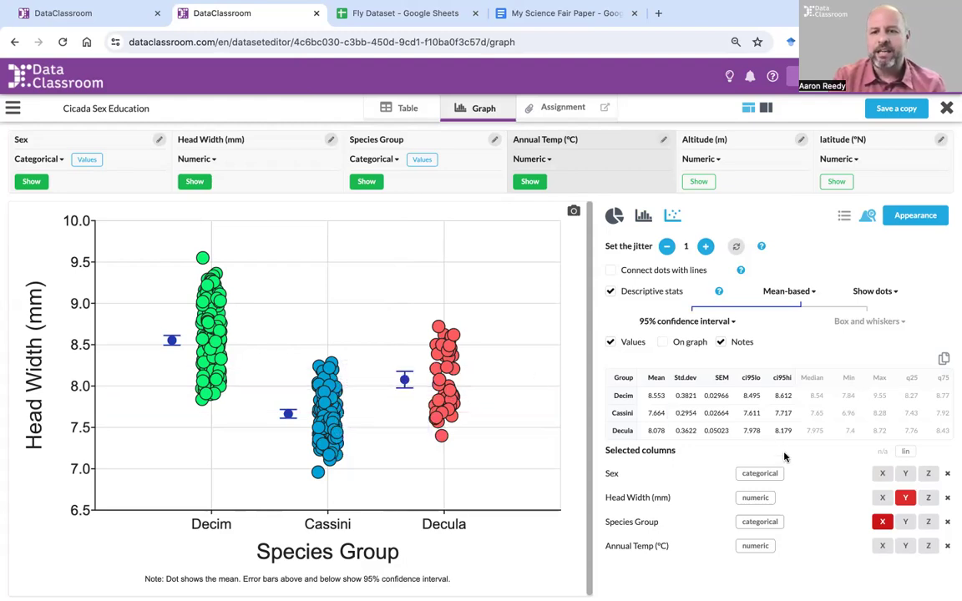
left_click(928, 473)
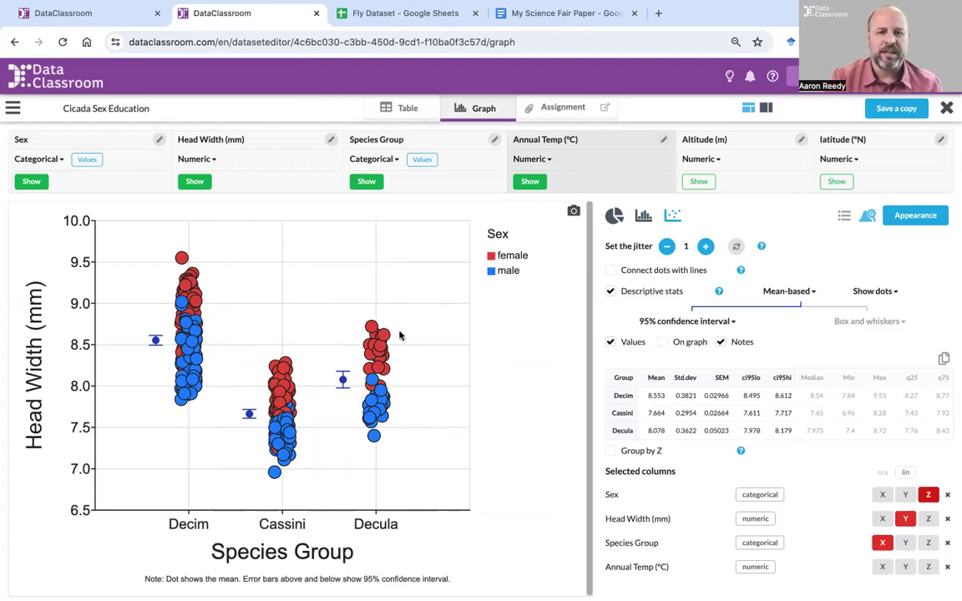
mouse_move(278, 391)
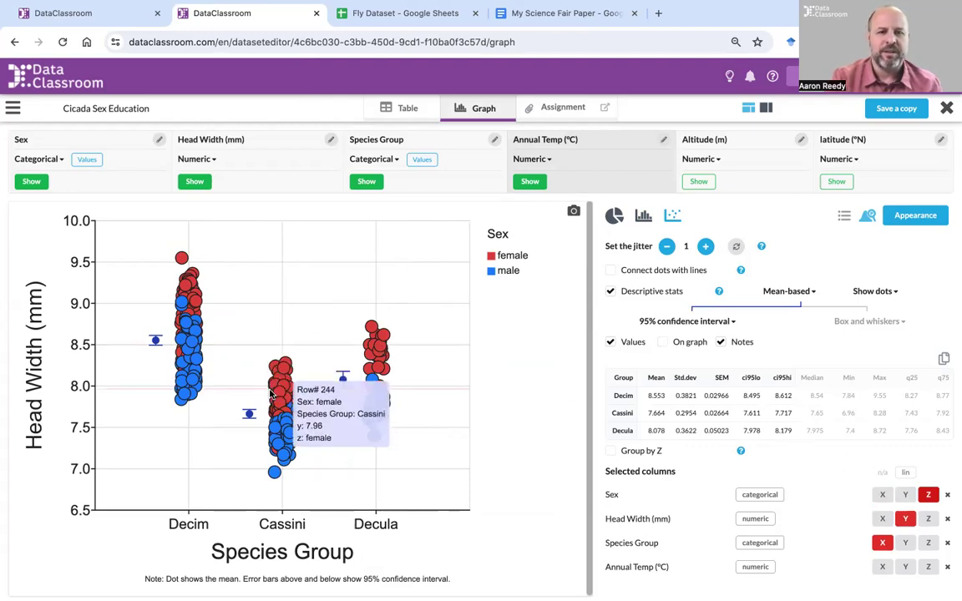
- Compare the head width statistics grouped by Sex with Group by Z, and return to ungrouped statistics
mouse_move(198, 306)
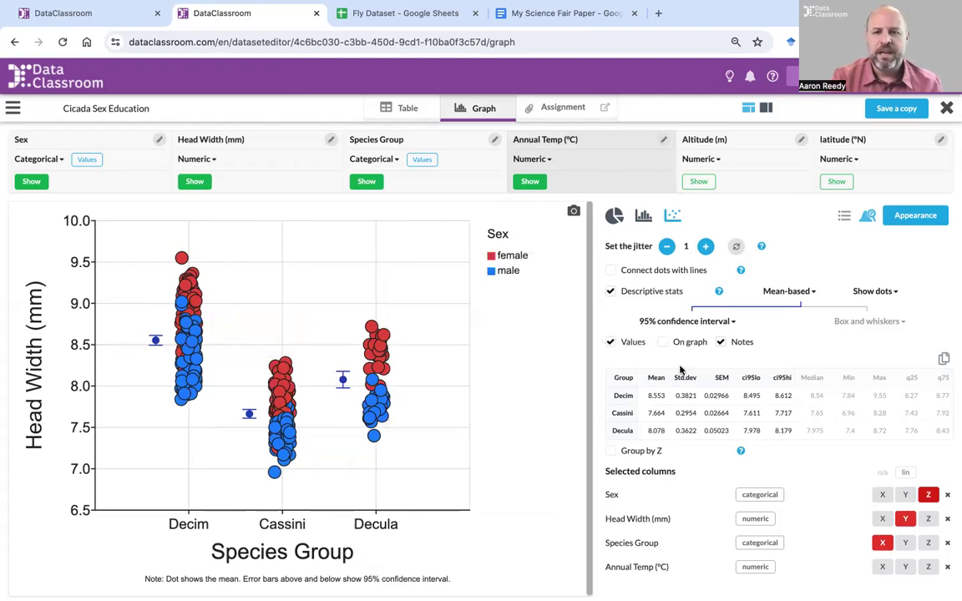
left_click(610, 451)
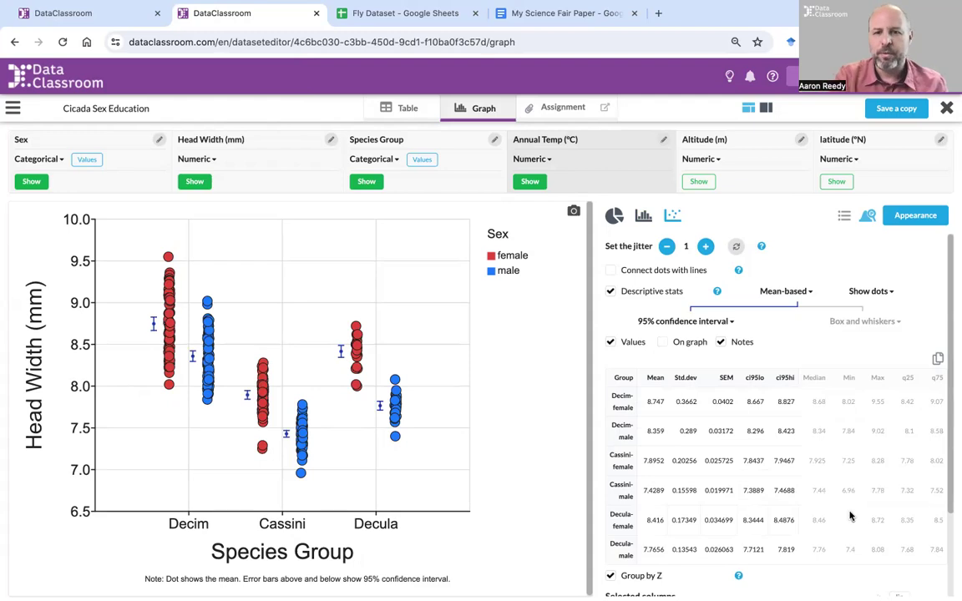
scroll(853, 512, "down", 3)
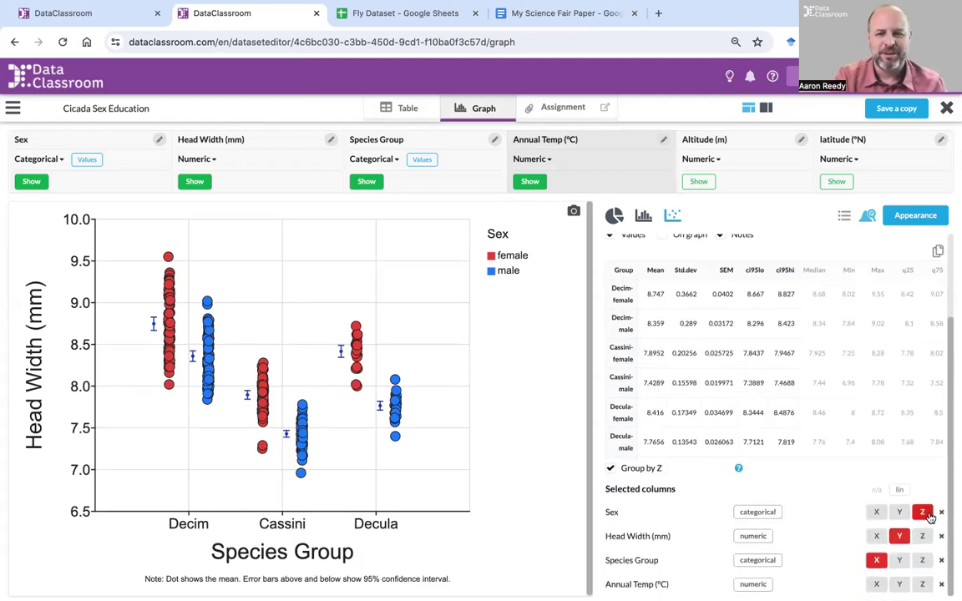
left_click(610, 469)
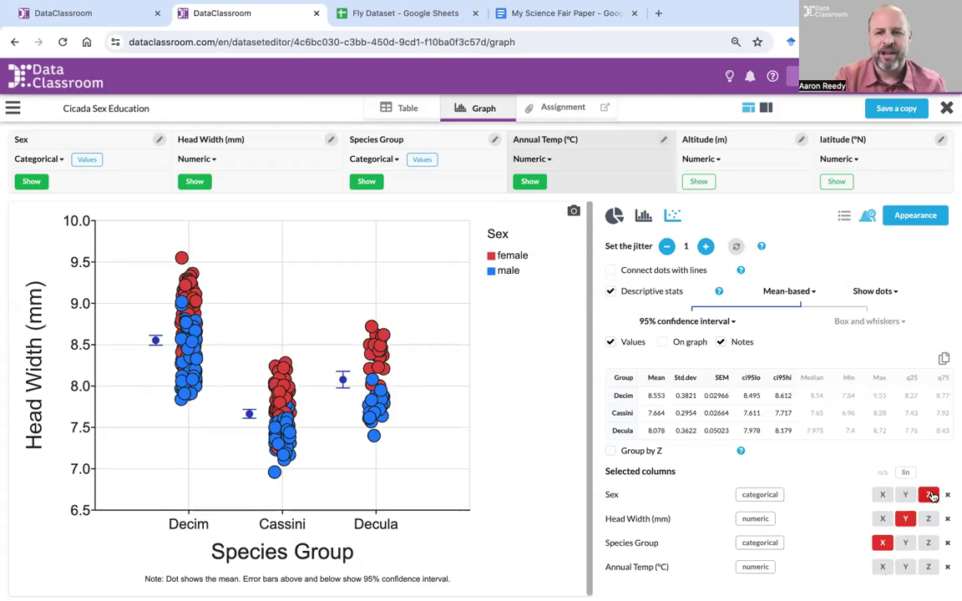
- Remove Sex from Z, plot Head Width (mm) against Annual Temp (°C) on X, and add a regression line
left_click(931, 495)
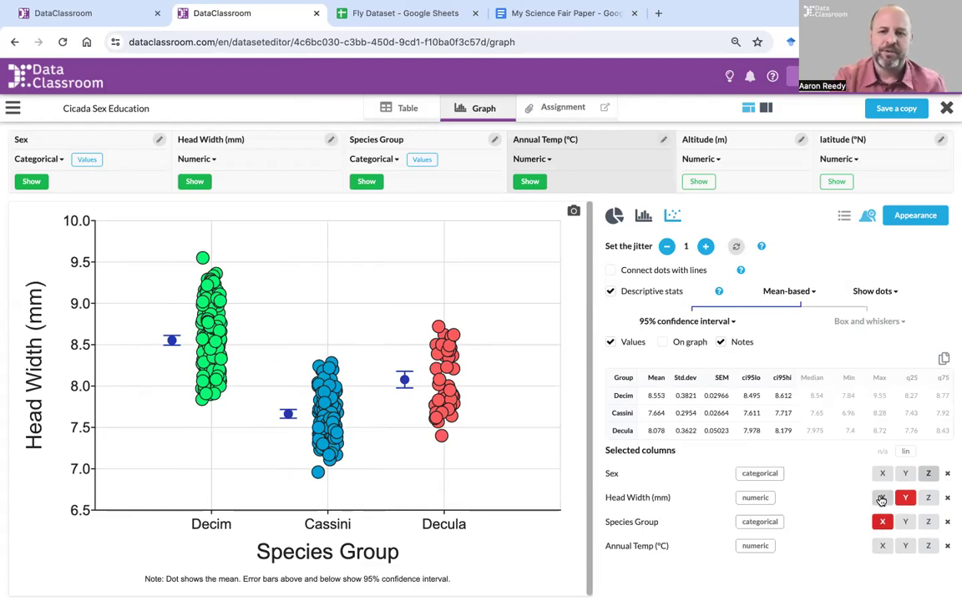
left_click(884, 548)
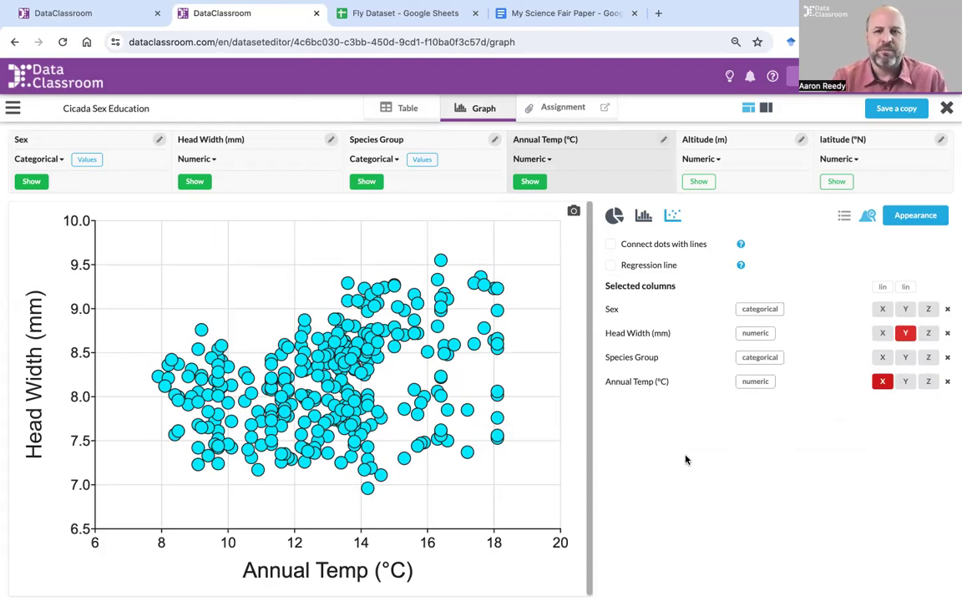
left_click(610, 266)
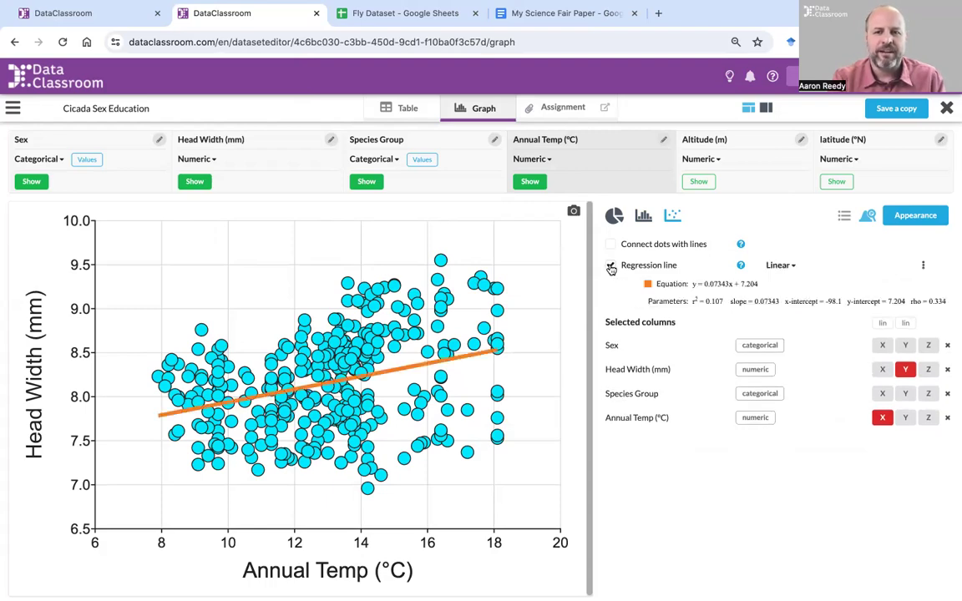
- Try quadratic and cubic fits for the regression line, and return it to Linear
left_click(785, 265)
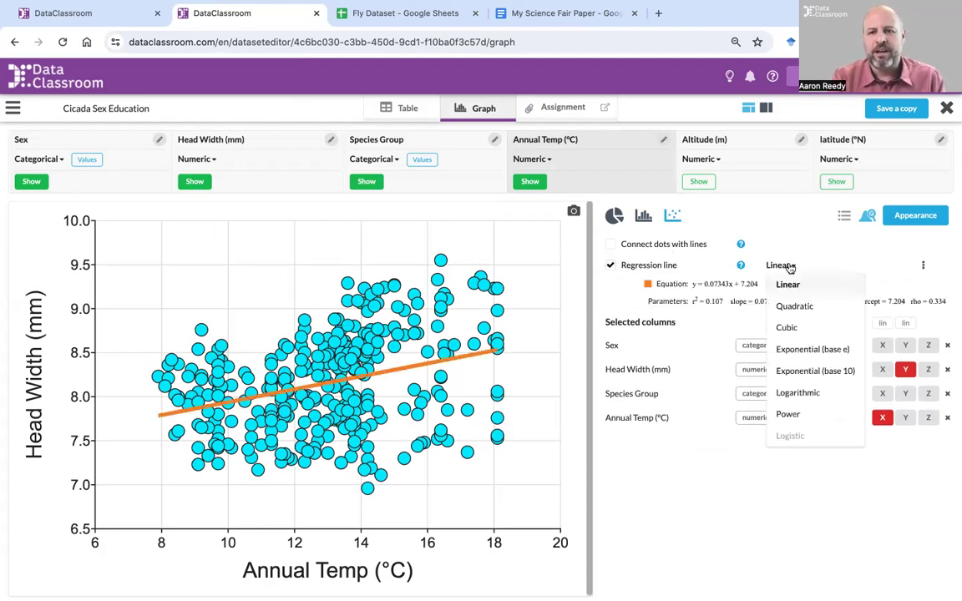
left_click(802, 307)
left_click(795, 265)
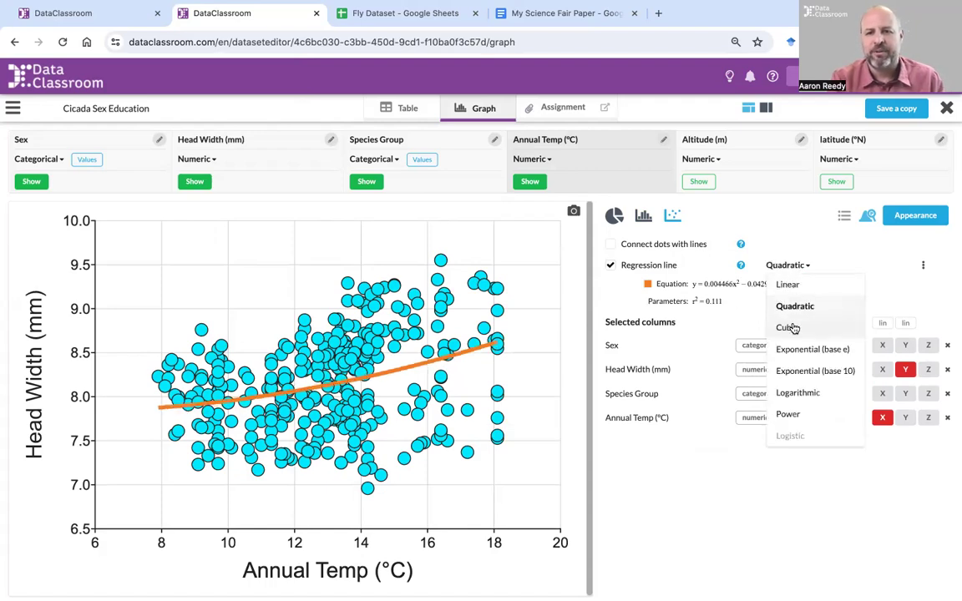
left_click(789, 328)
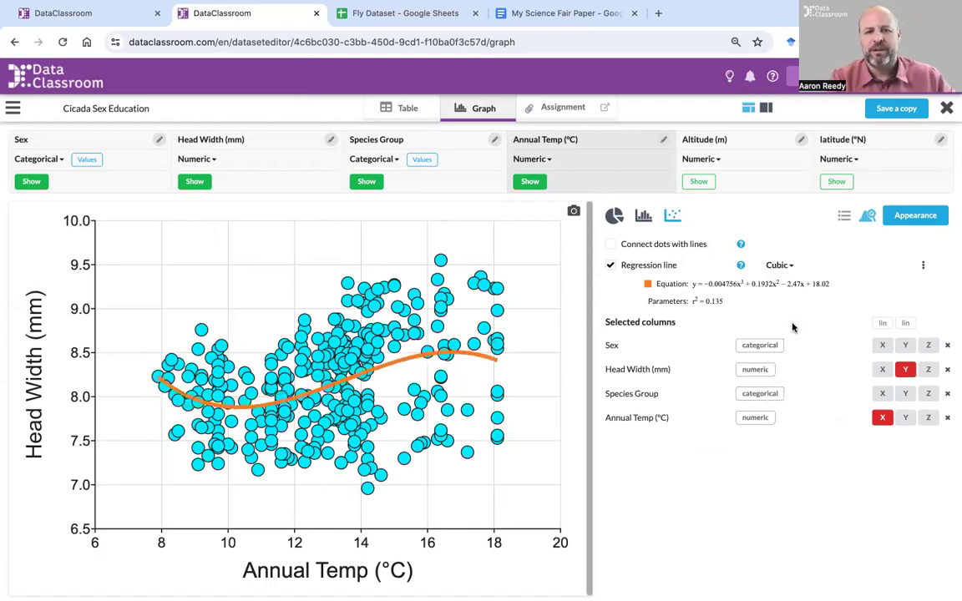
left_click(782, 264)
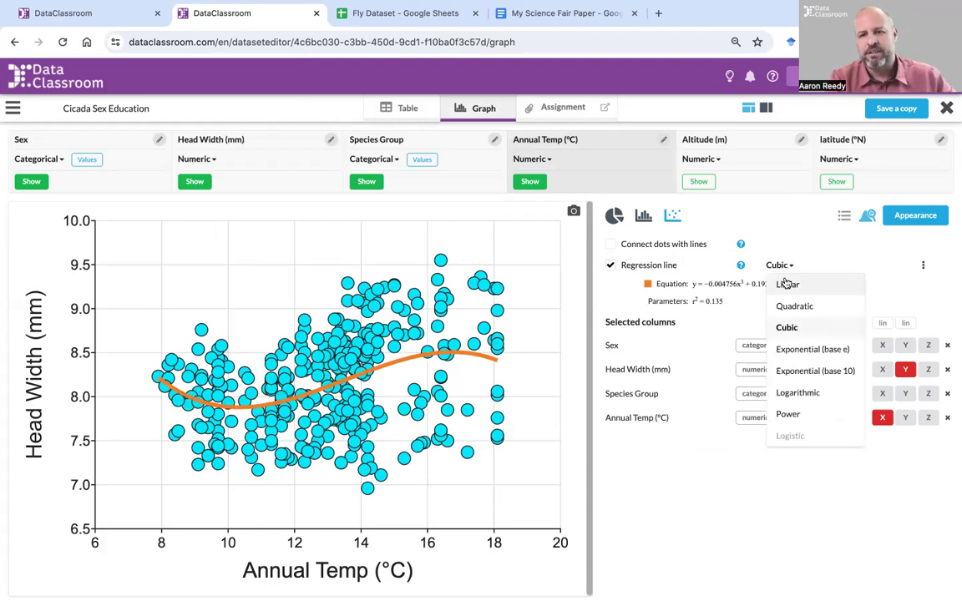
left_click(786, 282)
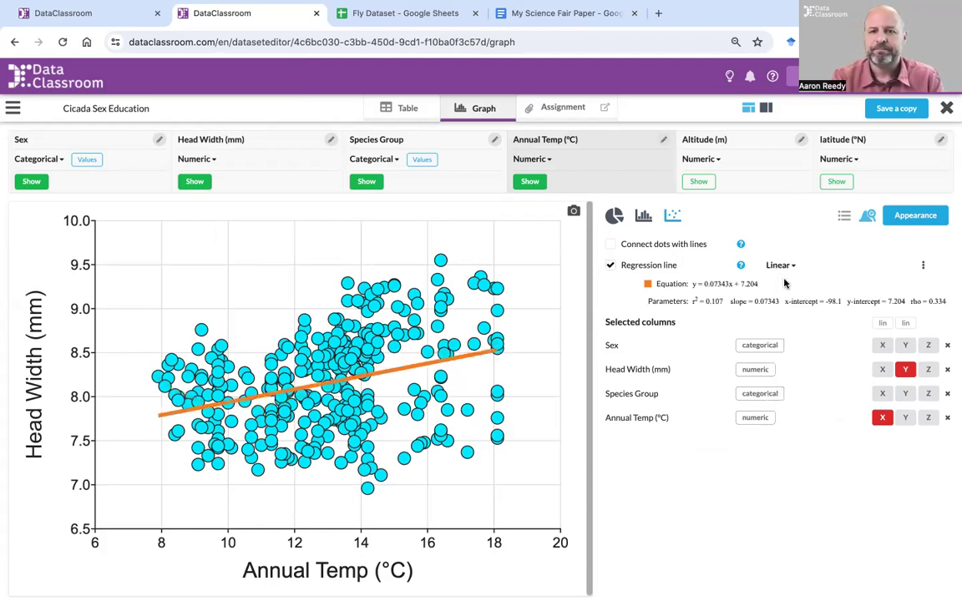
- Place Sex on Z and fit separate regression lines for each sex with Group by Z
left_click(928, 345)
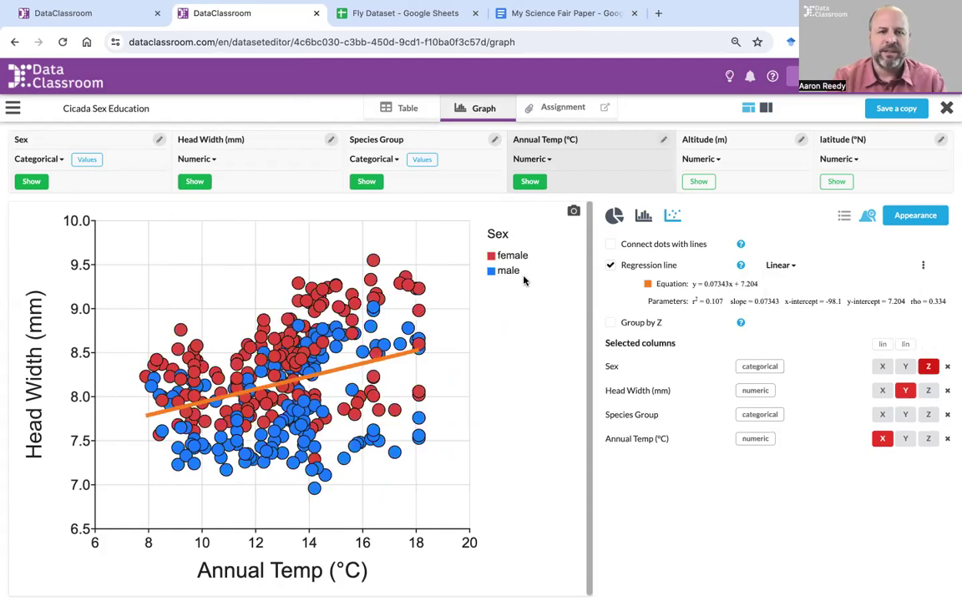
left_click(611, 323)
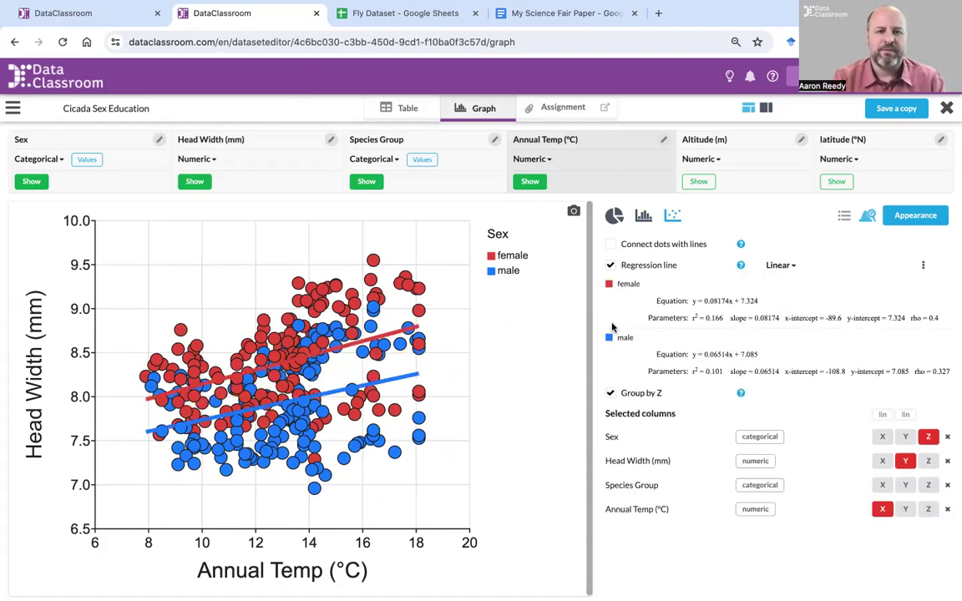
- Add Altitude (m) and latitude (°N) to the selected columns, try each on Z, and leave Z empty
left_click(698, 182)
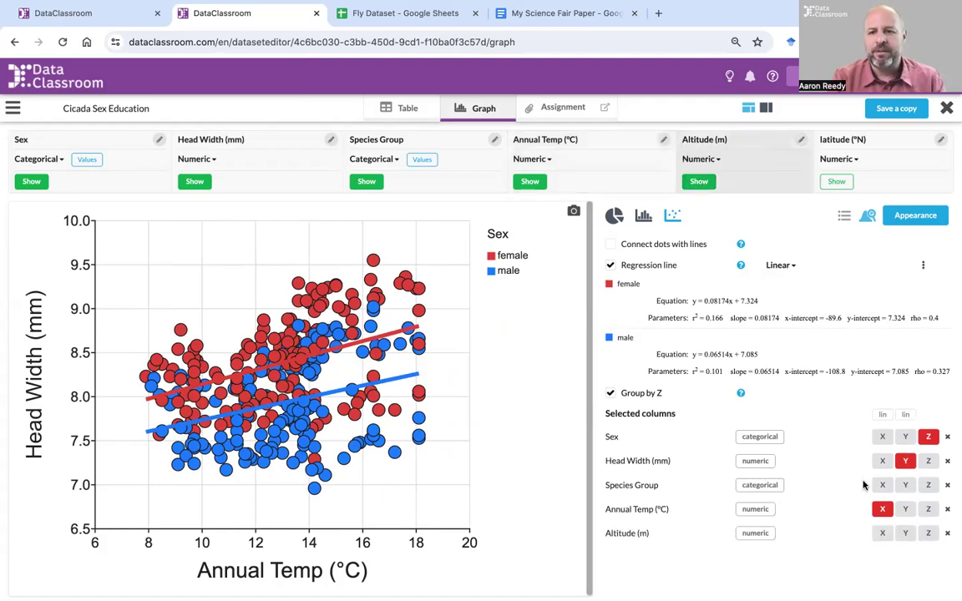
left_click(929, 533)
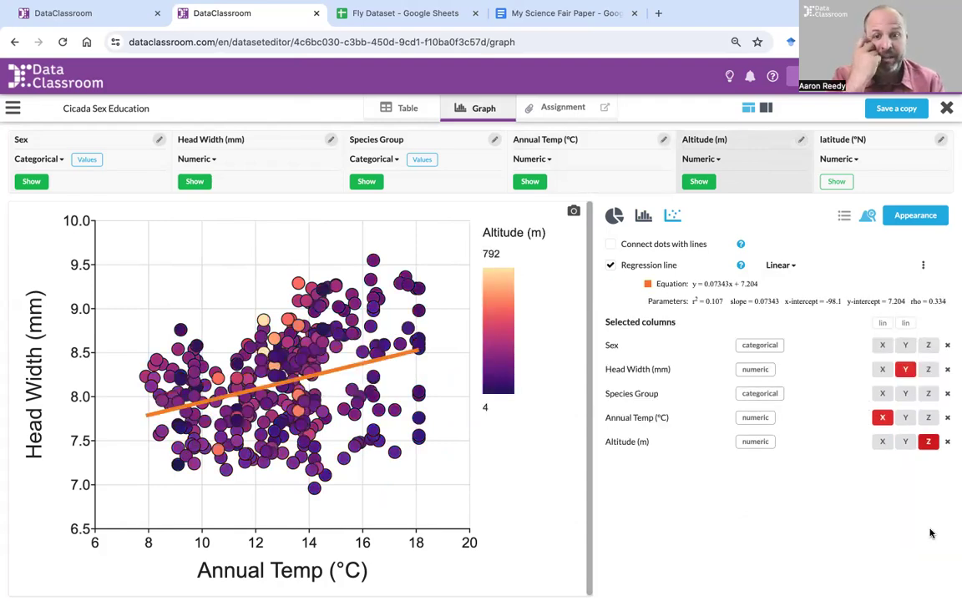
left_click(837, 182)
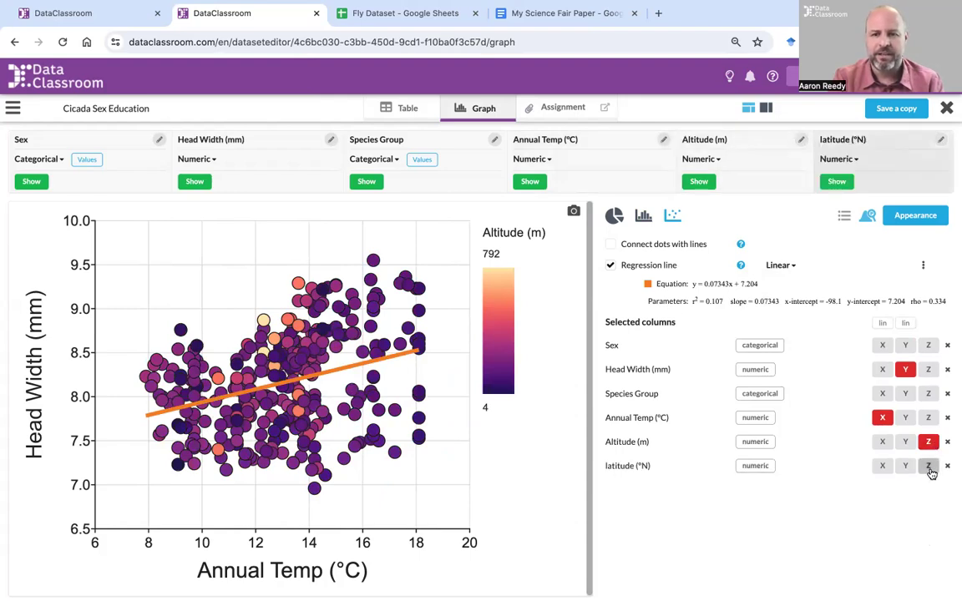
left_click(928, 468)
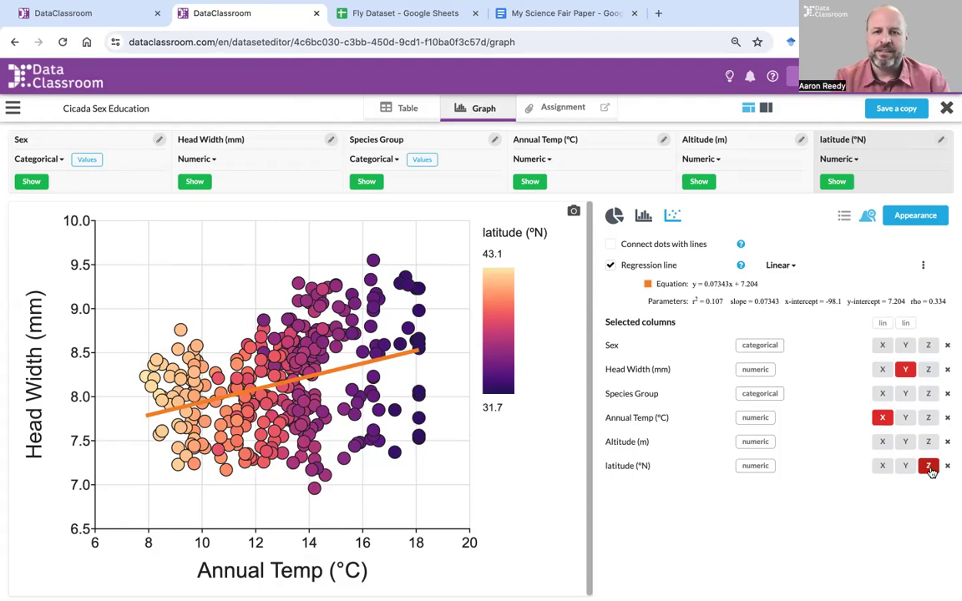
left_click(928, 467)
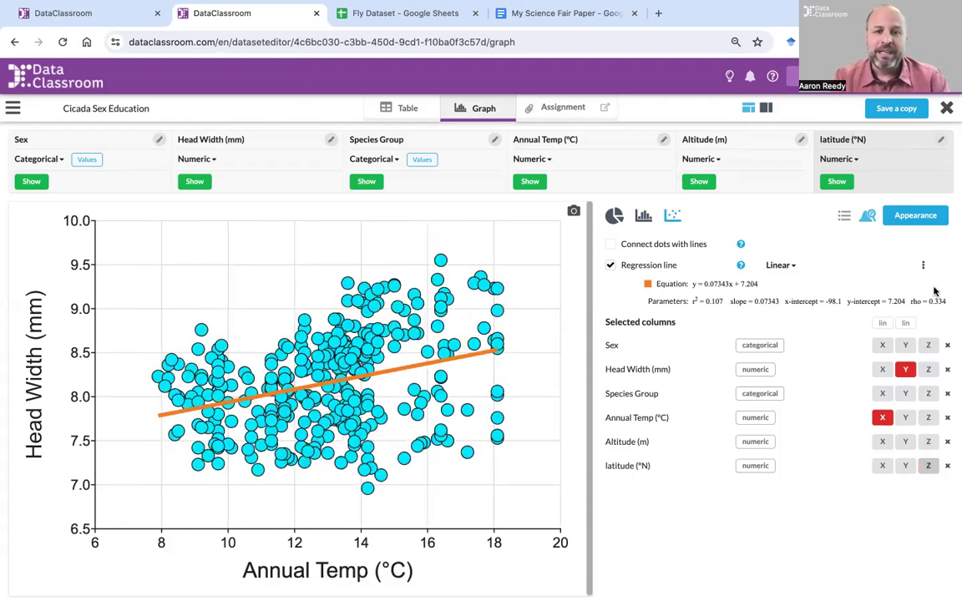
- Open the graph's appearance settings, try a point size of 8, and return it to 11
left_click(925, 224)
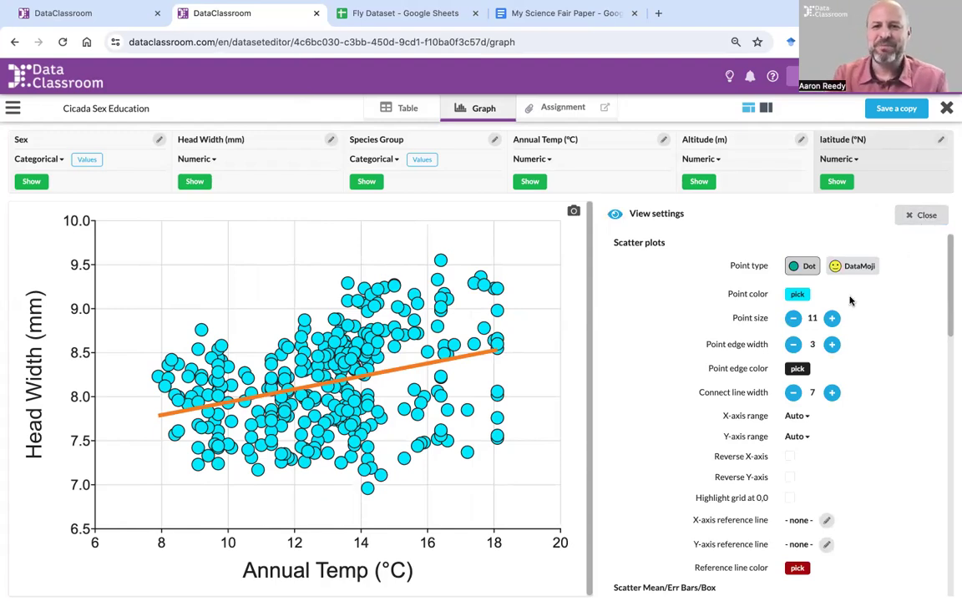
left_click(792, 318)
left_click(793, 318)
left_click(793, 319)
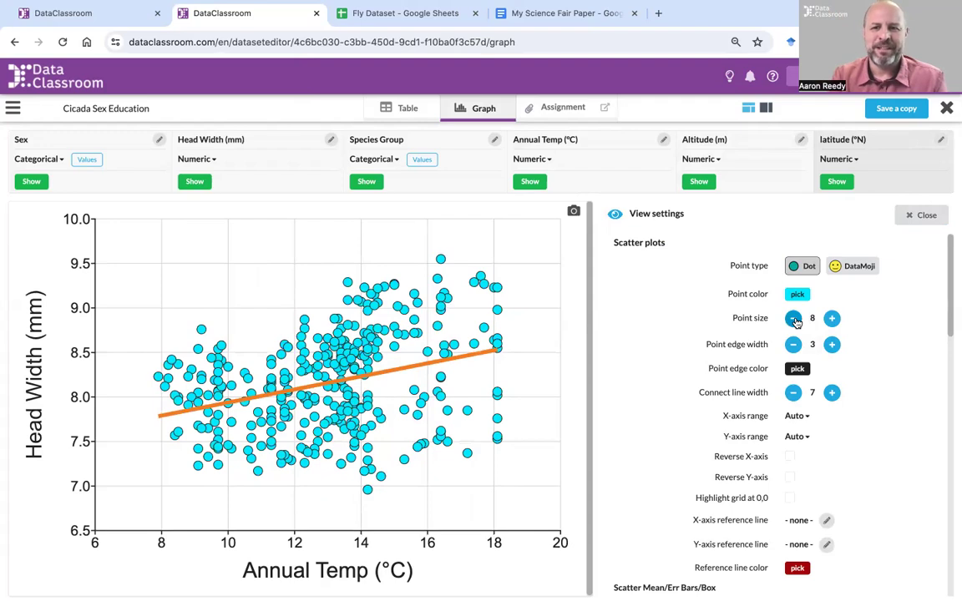
left_click(832, 318)
left_click(832, 318)
left_click(832, 318)
- Set the scatter plot's point color to dark magenta
left_click(797, 294)
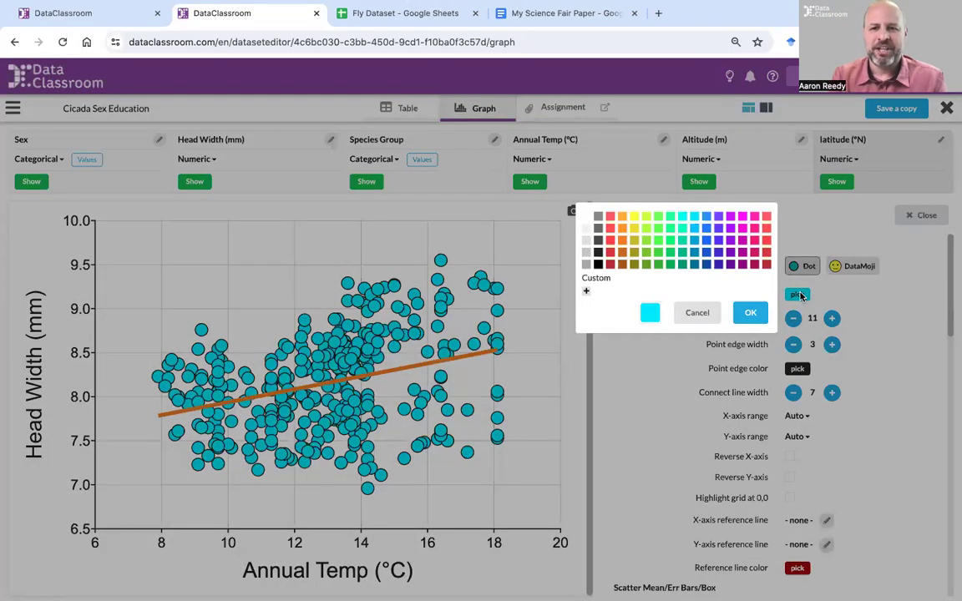
left_click(753, 252)
left_click(750, 312)
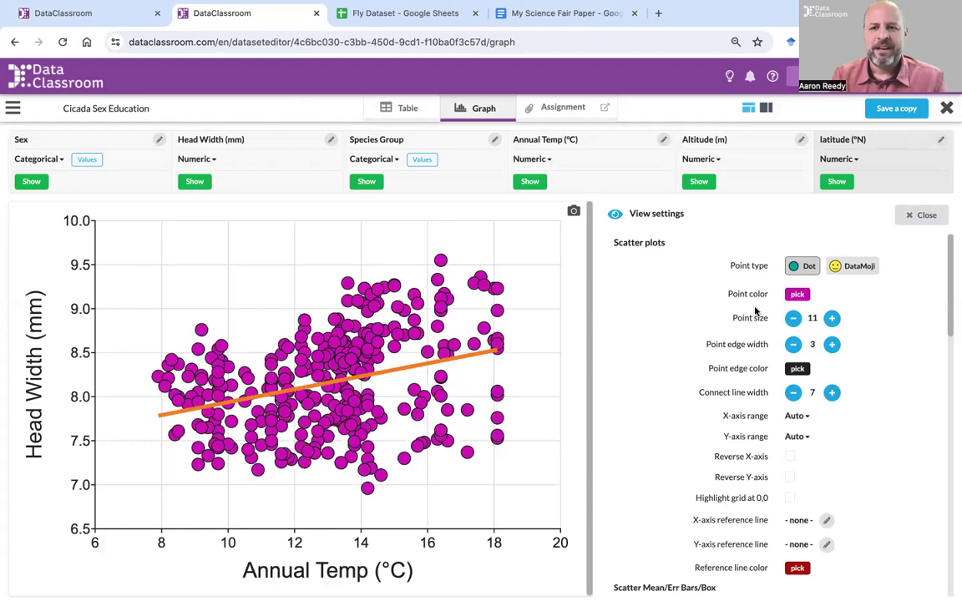
- Change the point type to DataMoji and set the point size to 13
left_click(861, 266)
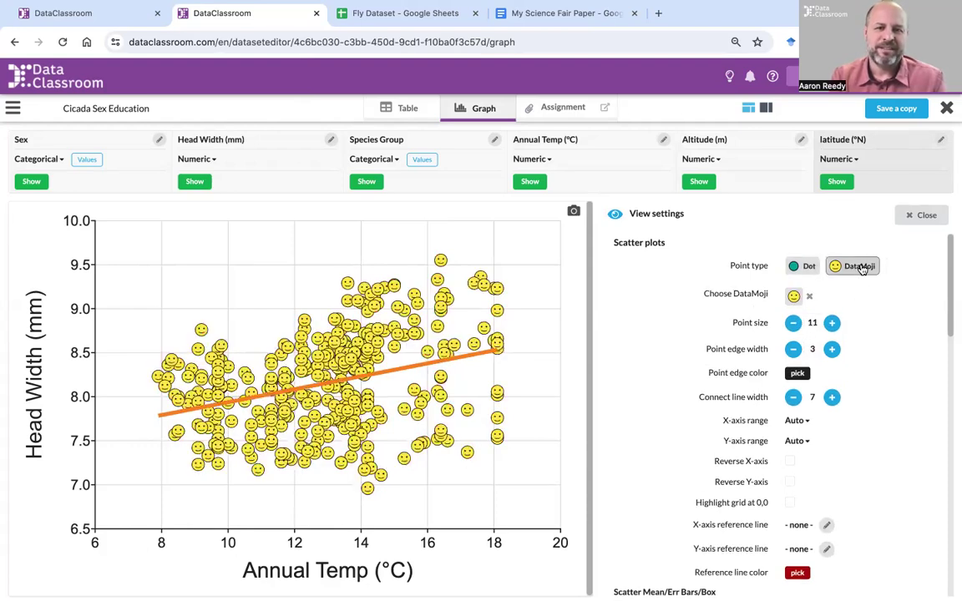
left_click(832, 323)
left_click(832, 323)
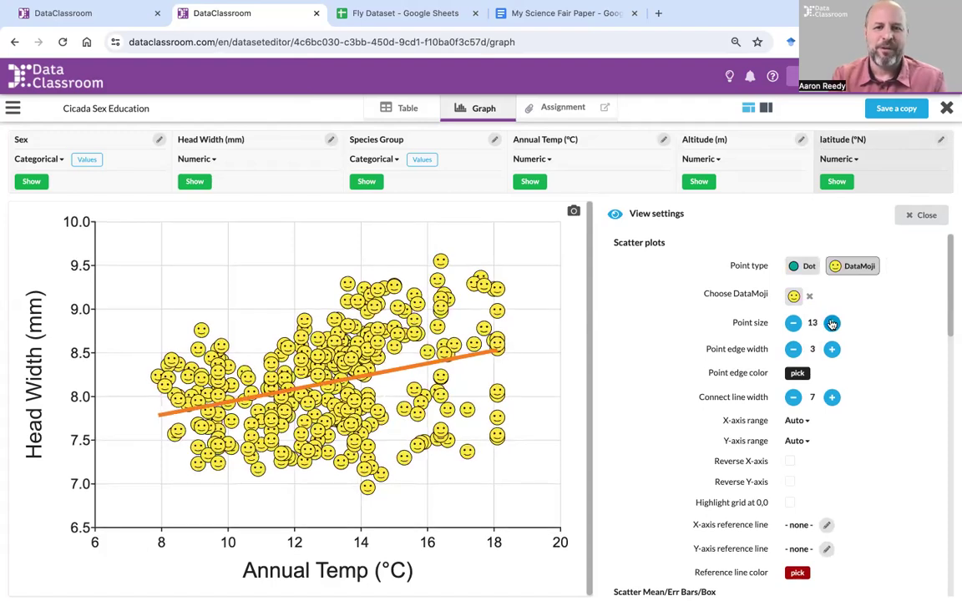
- Search the DataMoji collection for "fly" and use the fly as the graph's point symbol
left_click(794, 297)
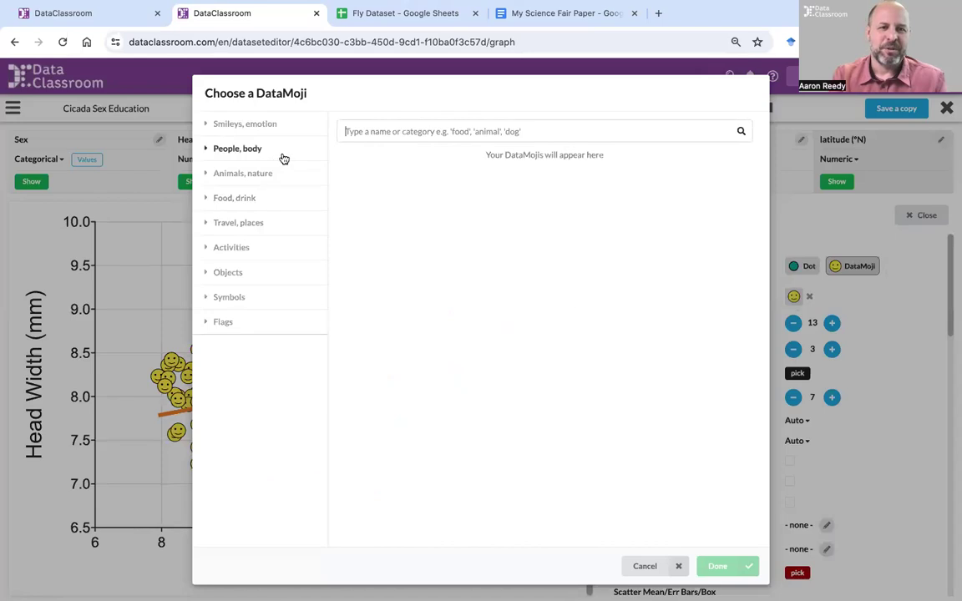
left_click(249, 177)
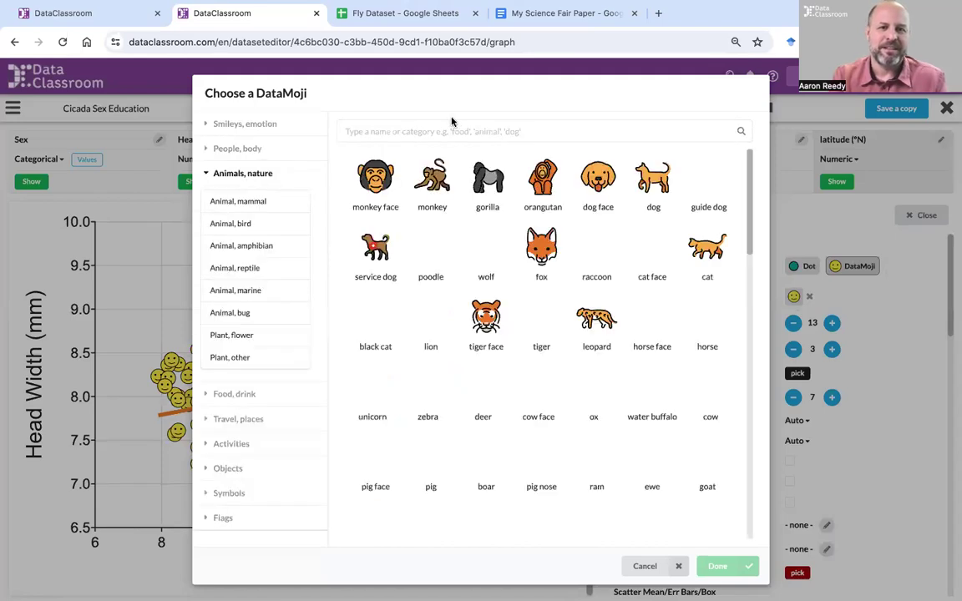
left_click(429, 130)
type("fly")
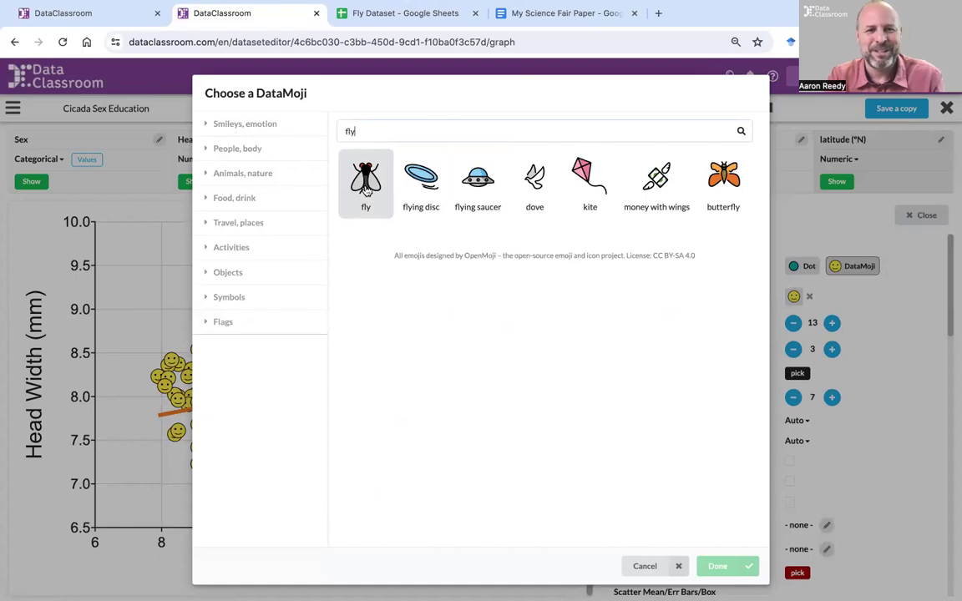
left_click(366, 191)
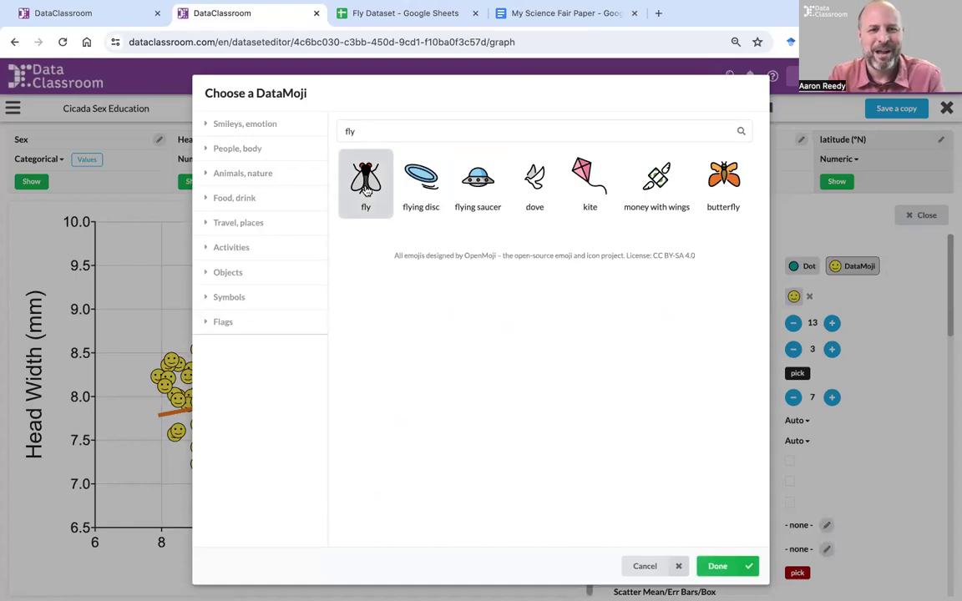
left_click(719, 567)
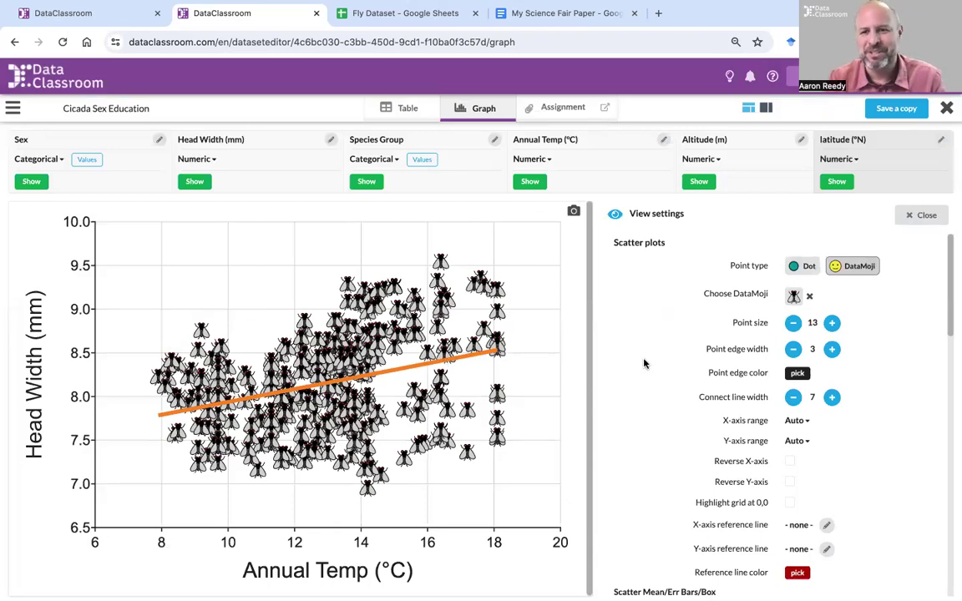
- Return the point type to Dot, reduce the point size, and close the appearance settings
left_click(804, 267)
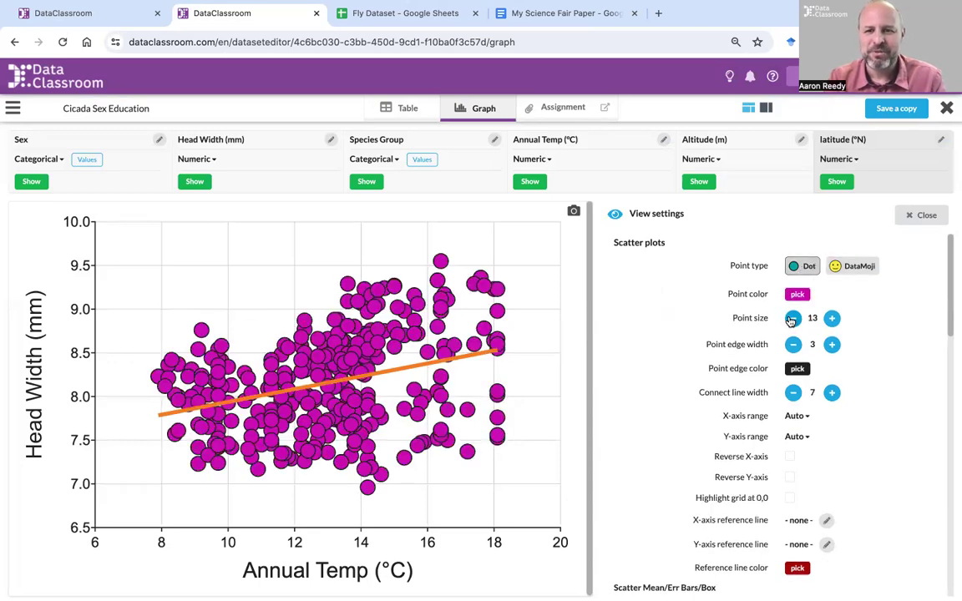
left_click(921, 215)
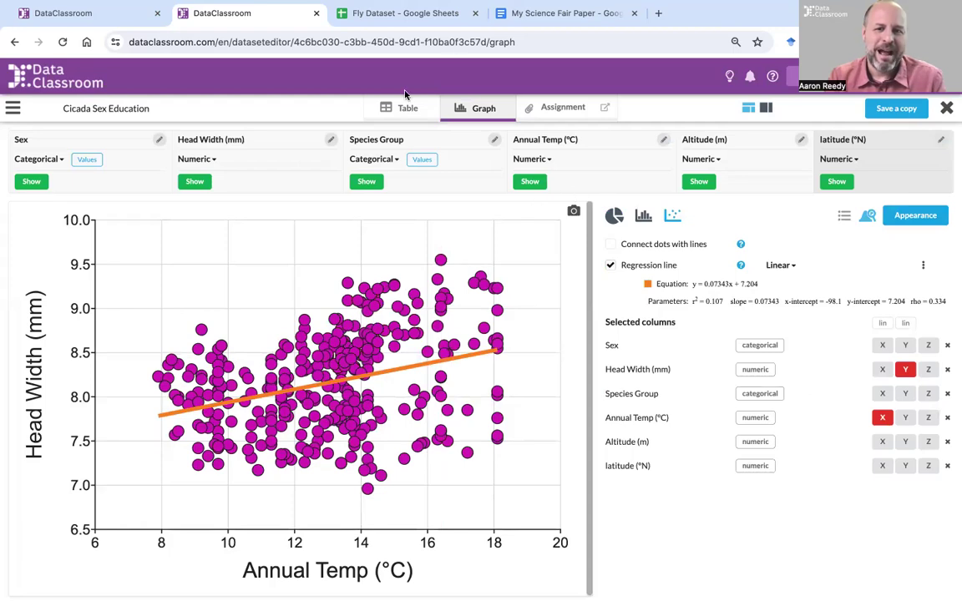
- Copy an image of the head width against annual temperature graph to the clipboard
left_click(574, 212)
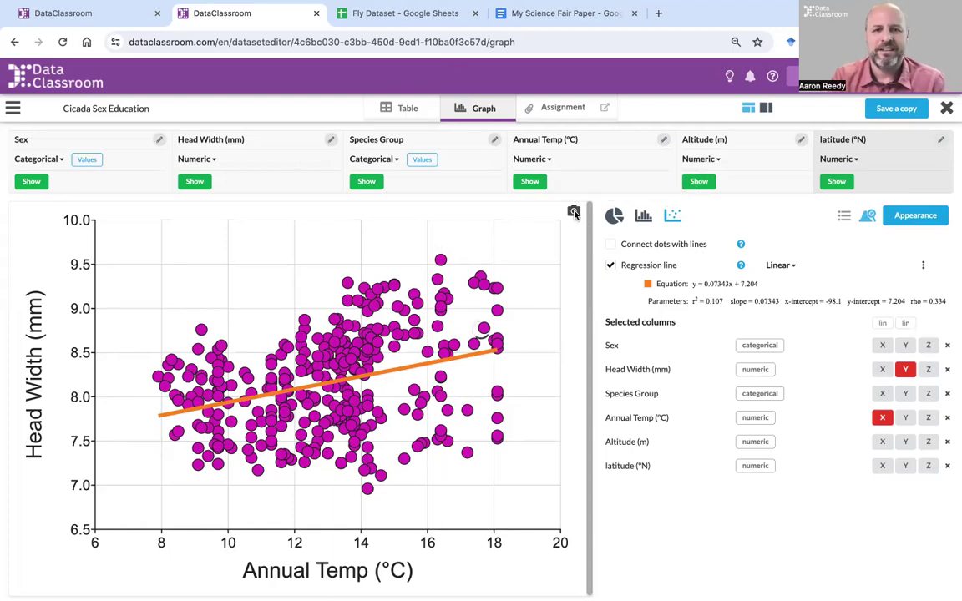
left_click(669, 471)
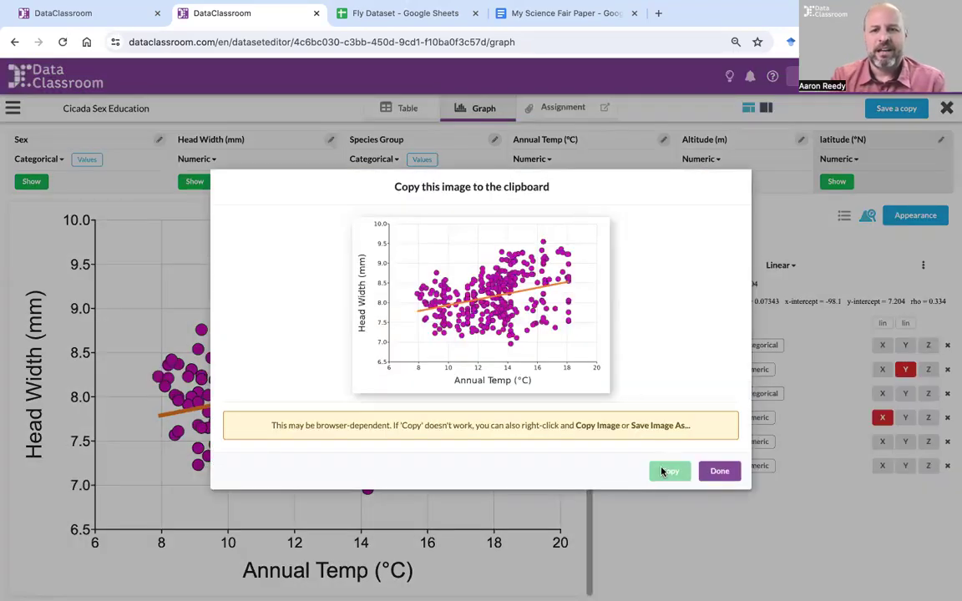
left_click(720, 473)
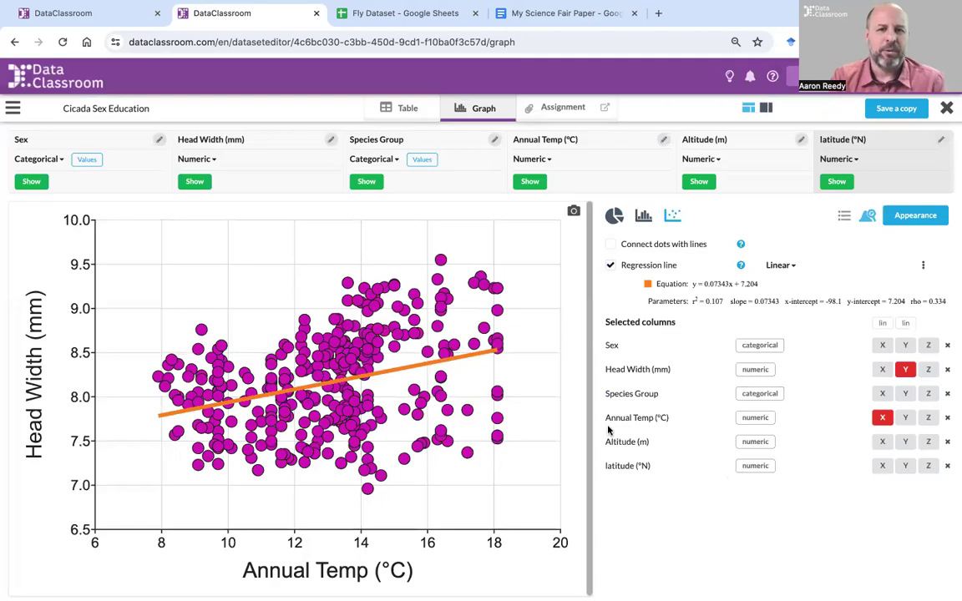
- Switch to the My Science Fair Paper document in Google Docs, paste the copied graph image and resize it to nearly the text width
left_click(564, 14)
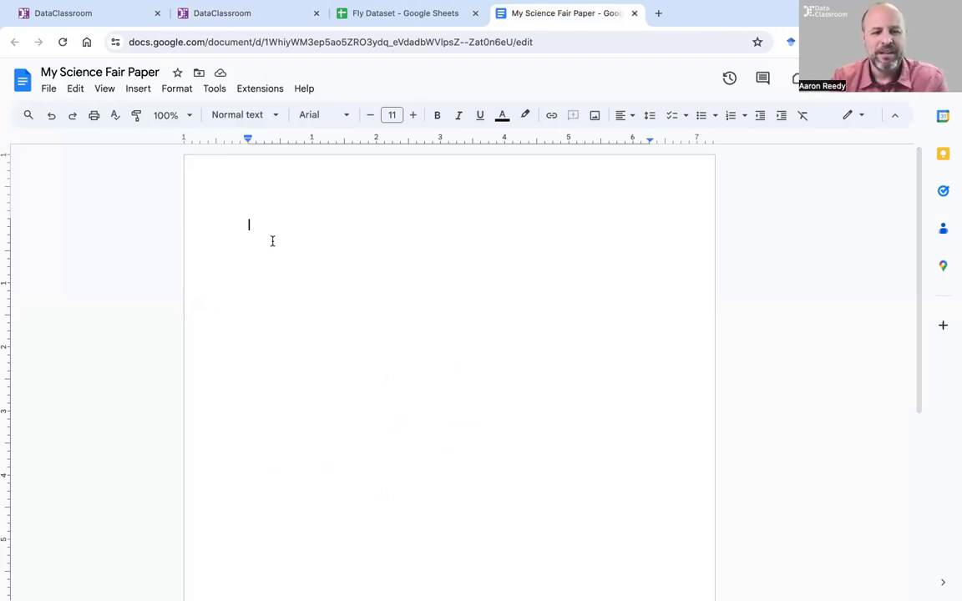
key("ctrl+v")
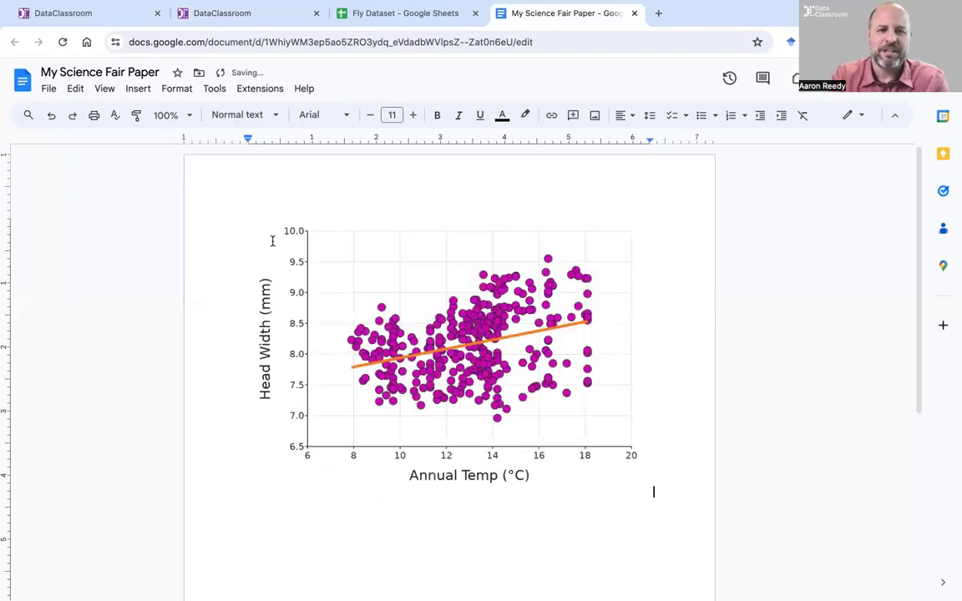
left_click(646, 487)
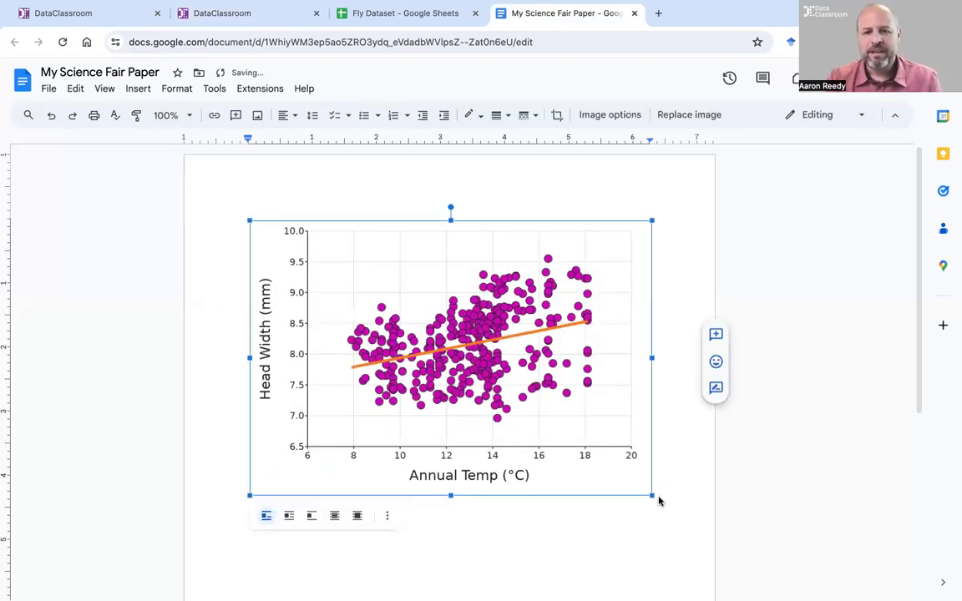
left_click_drag(652, 496, 516, 416)
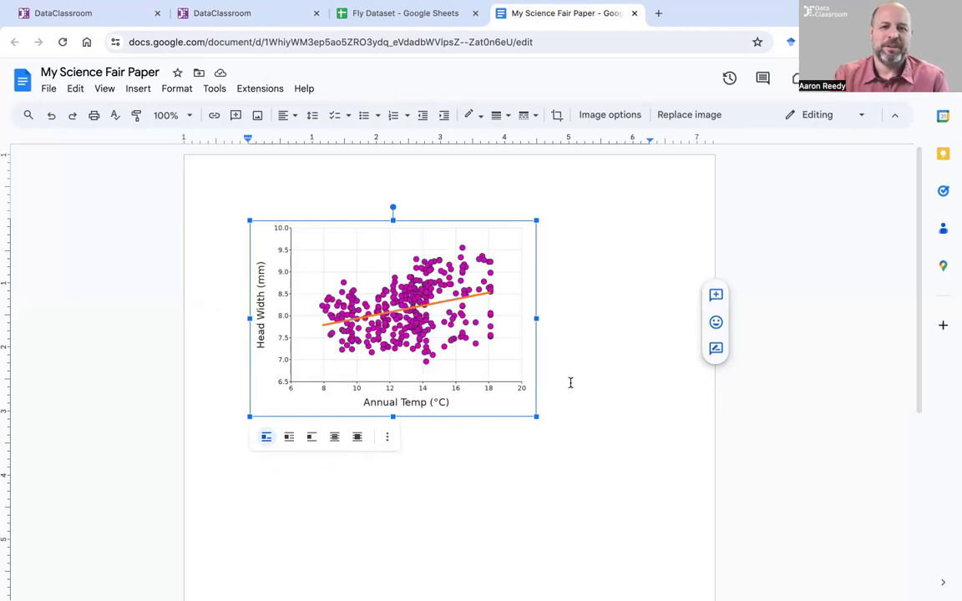
left_click_drag(539, 417, 651, 488)
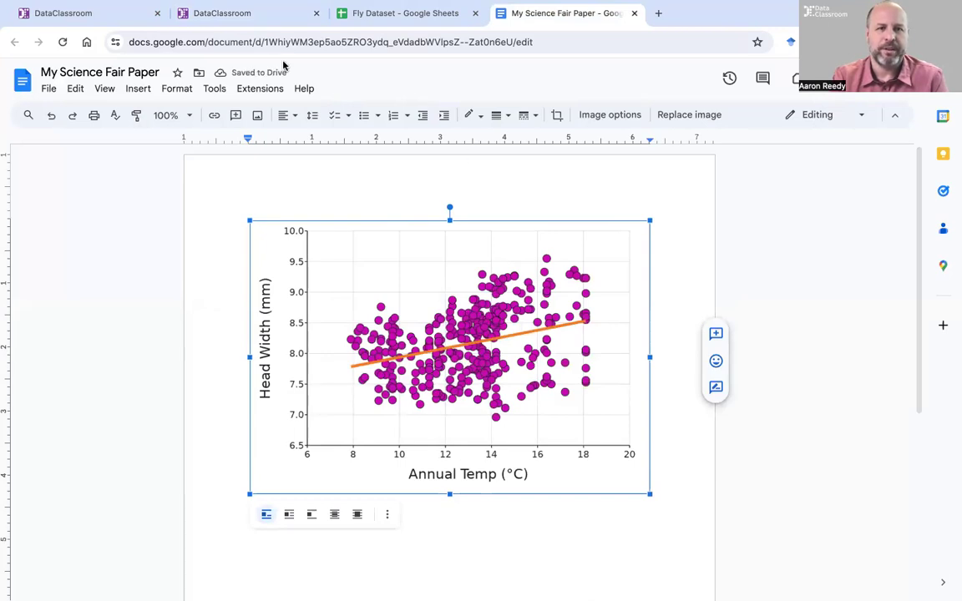
- Return to the Cicada Sex Education graph in DataClassroom and calculate a linear regression test of head width against annual temperature
left_click(245, 24)
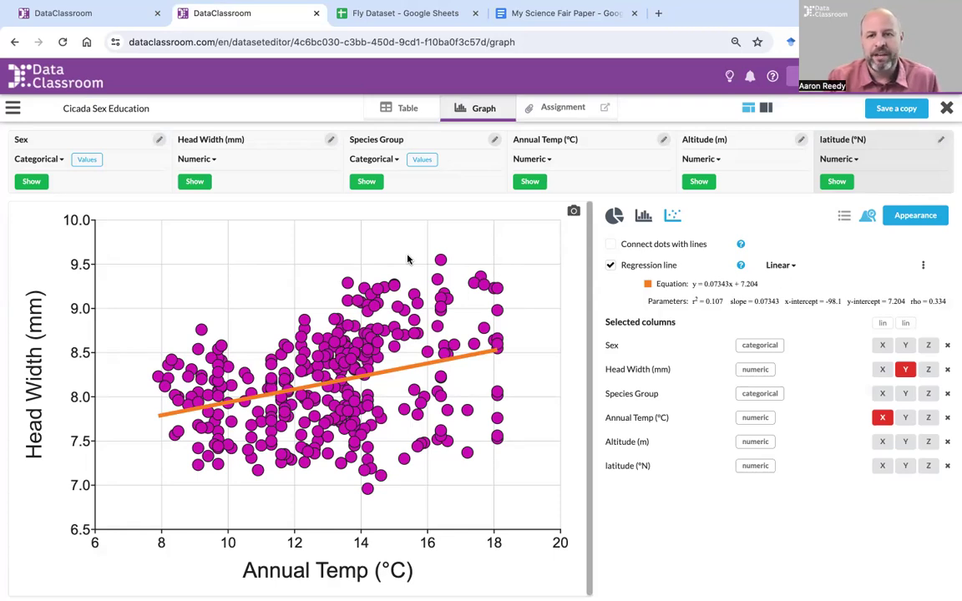
left_click(869, 218)
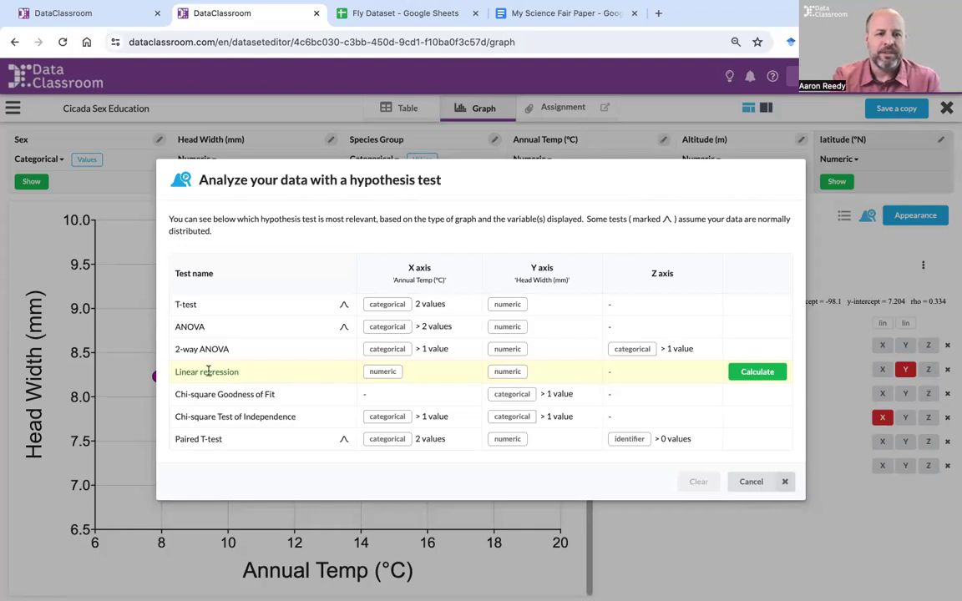
left_click(759, 372)
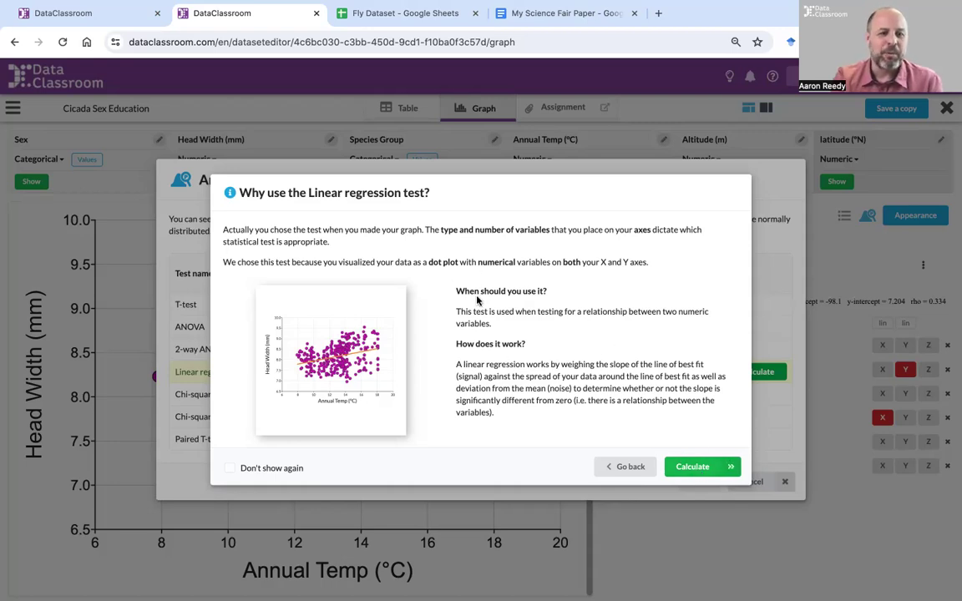
left_click(704, 467)
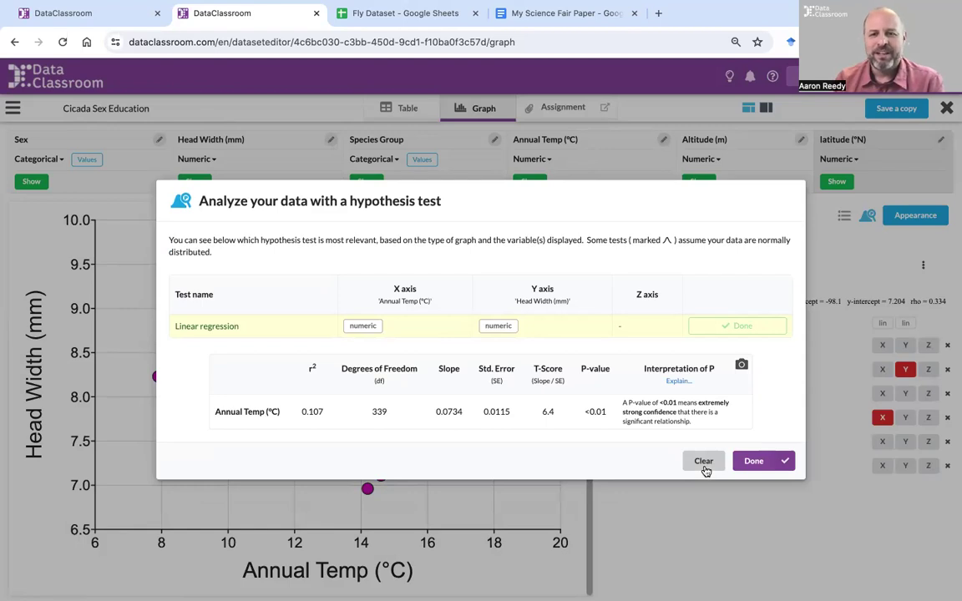
- Examine the regression's P-value explanation, trying its slider with other P-values, and close the test results
left_click(678, 381)
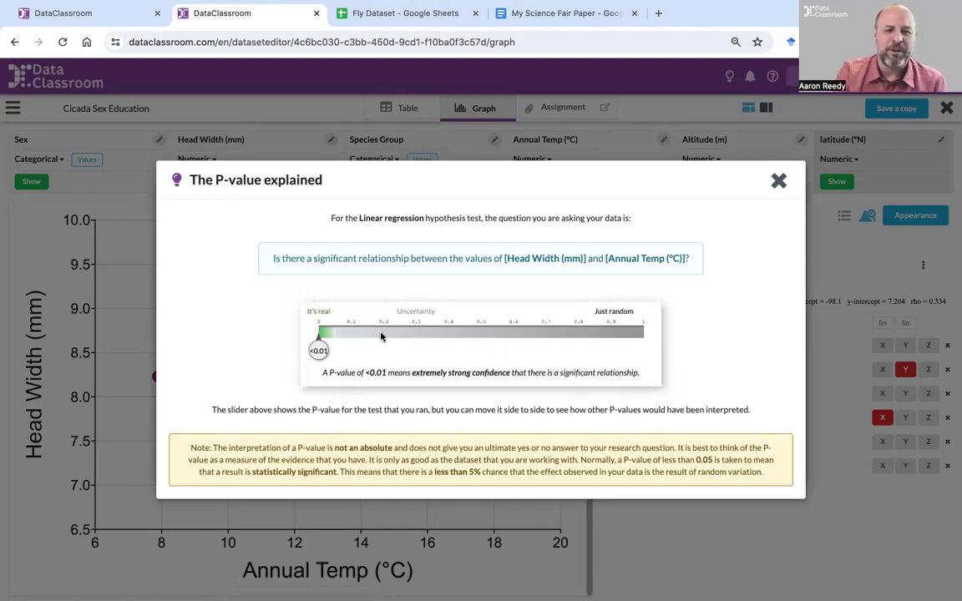
left_click_drag(320, 351, 371, 343)
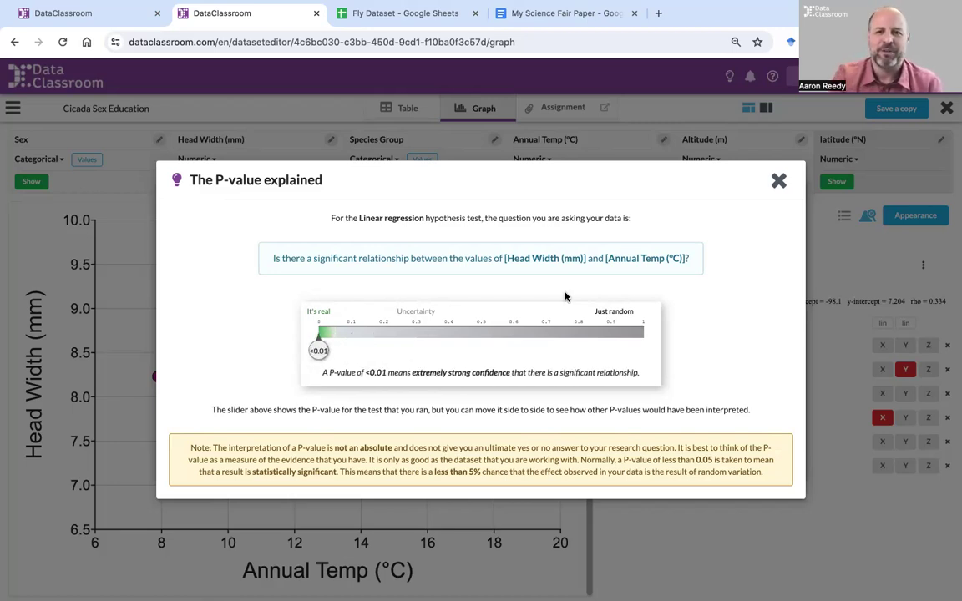
left_click(778, 181)
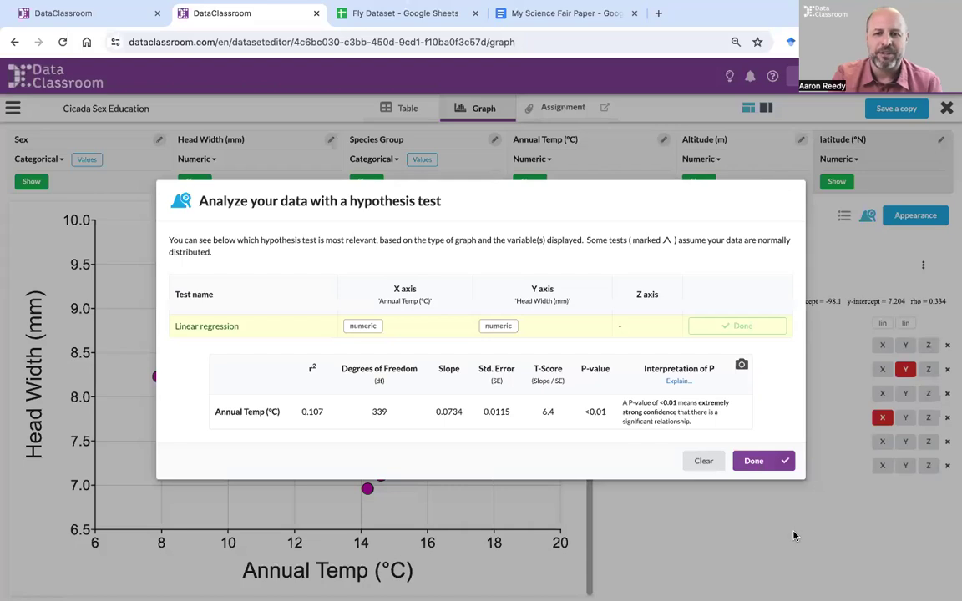
left_click(755, 461)
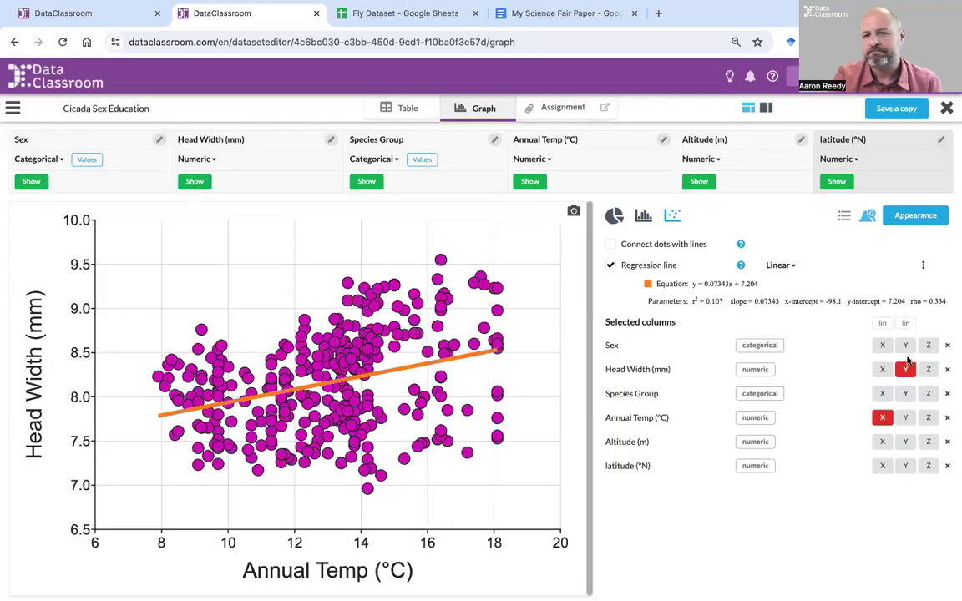
- Graph head width by species group on the X axis and calculate an ANOVA test
left_click(883, 394)
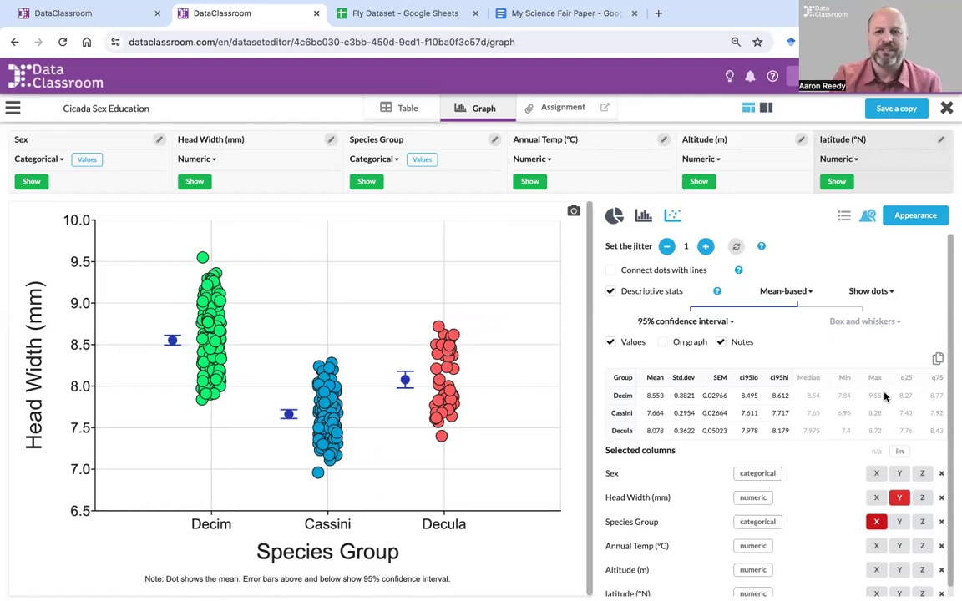
left_click(868, 217)
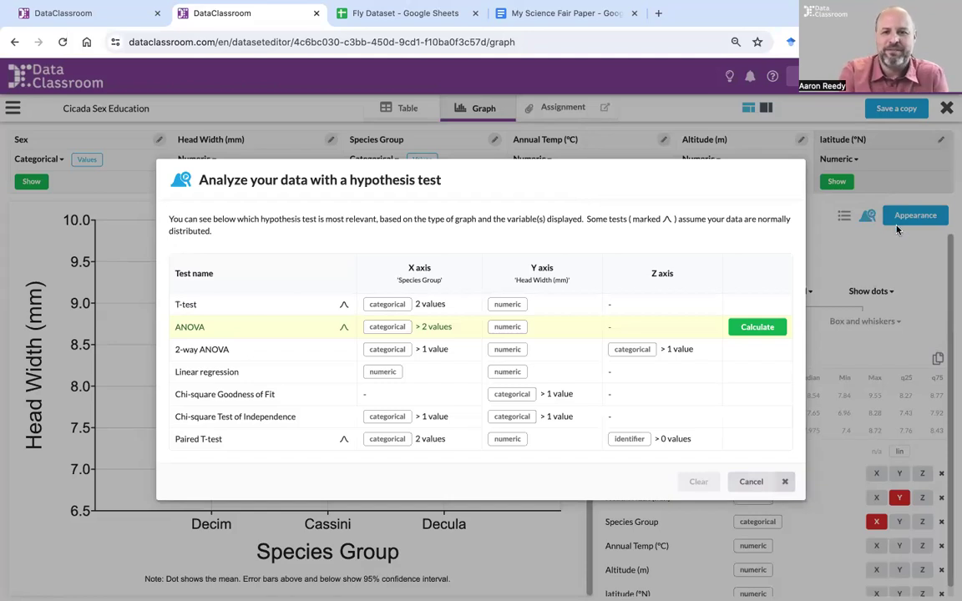
left_click(768, 327)
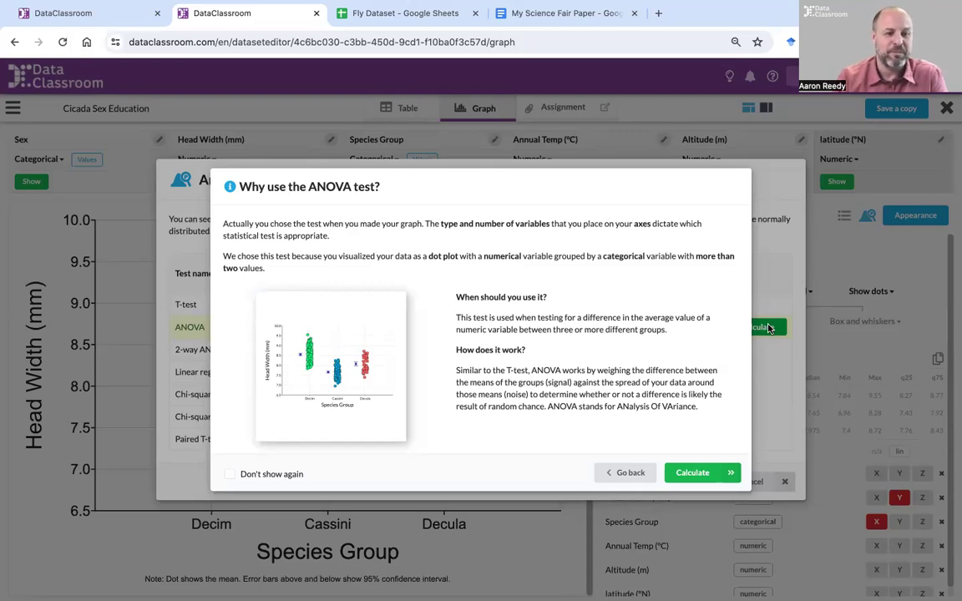
left_click(691, 473)
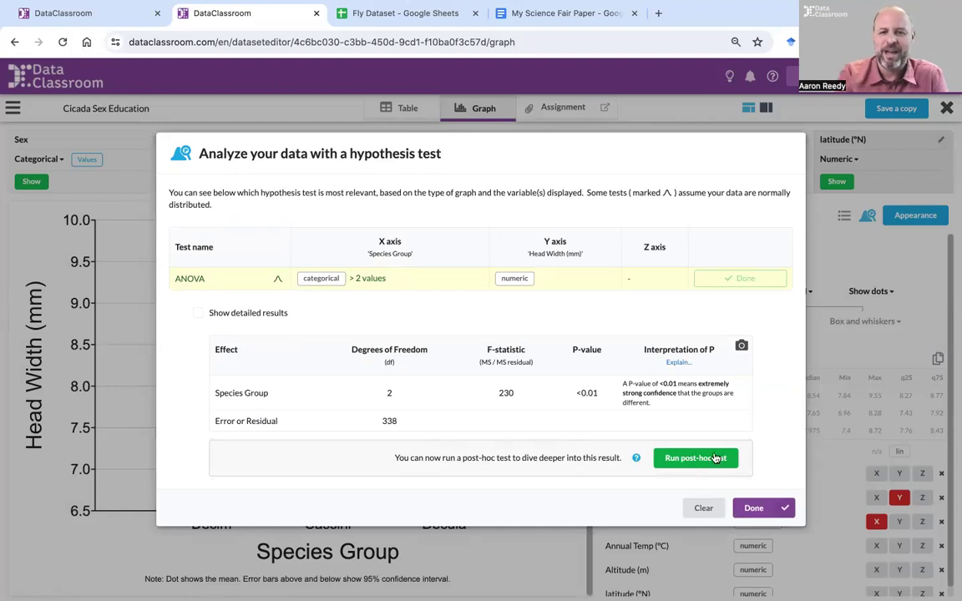
- Read the explanation of the ANOVA's P-value and close the test results
left_click(677, 363)
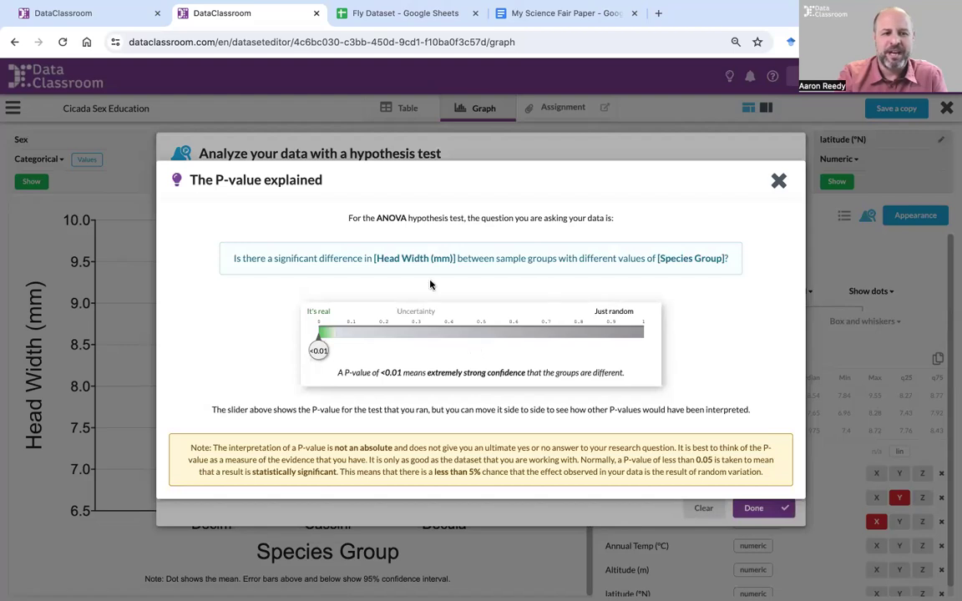
left_click(778, 180)
left_click(757, 509)
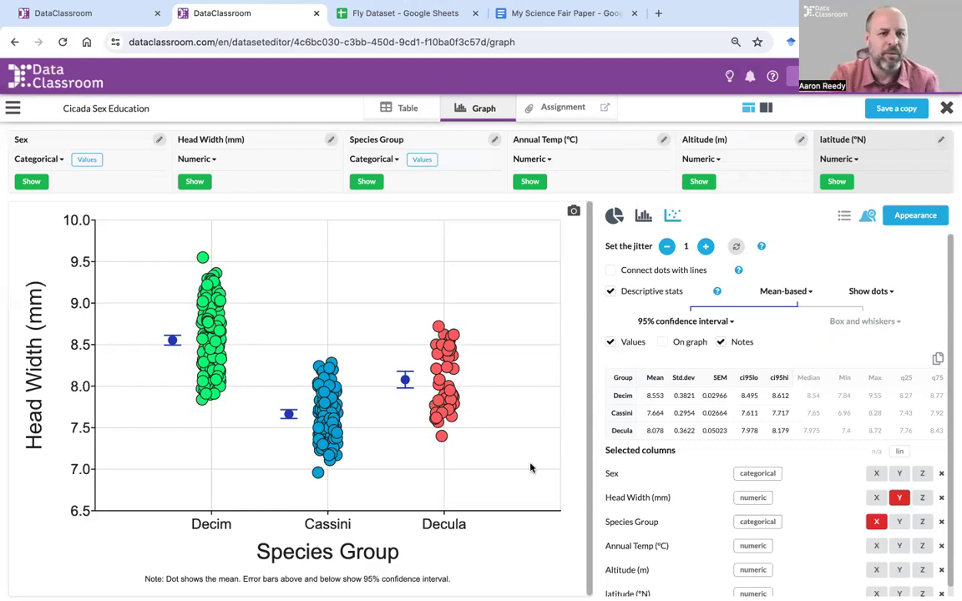
- Create a correlation matrix from the Head Width, Annual Temp, Altitude and latitude columns
left_click(12, 109)
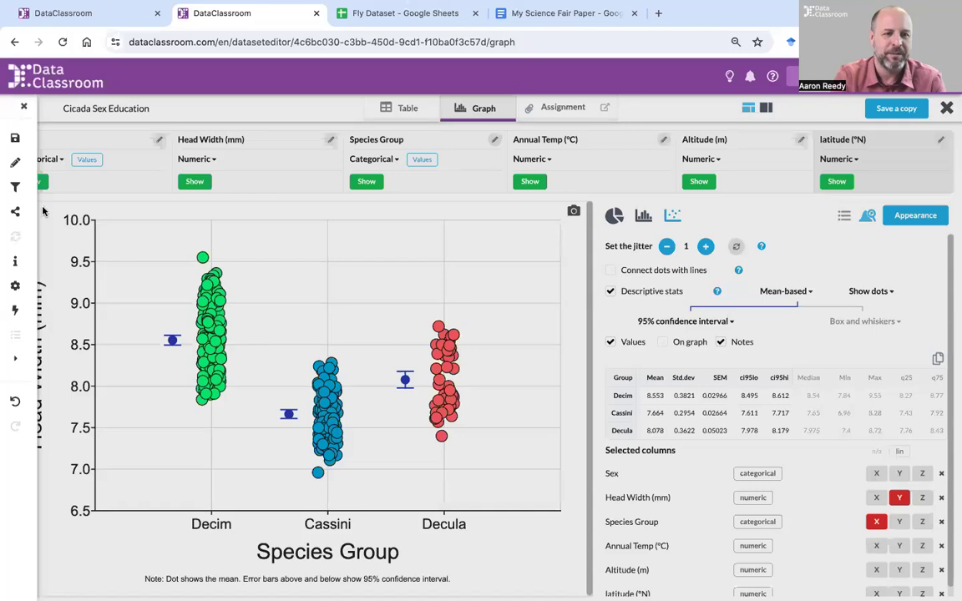
mouse_move(56, 309)
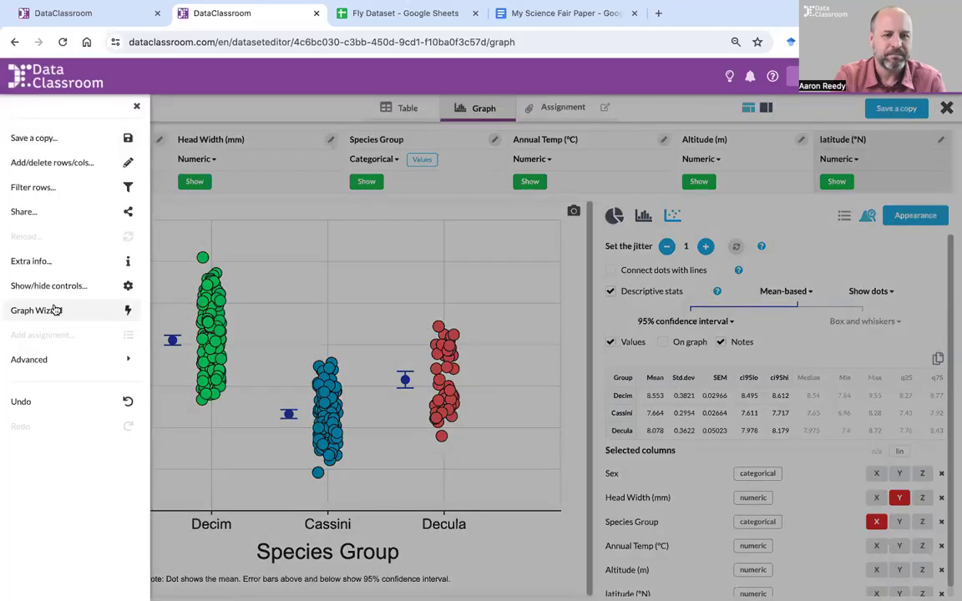
left_click(96, 368)
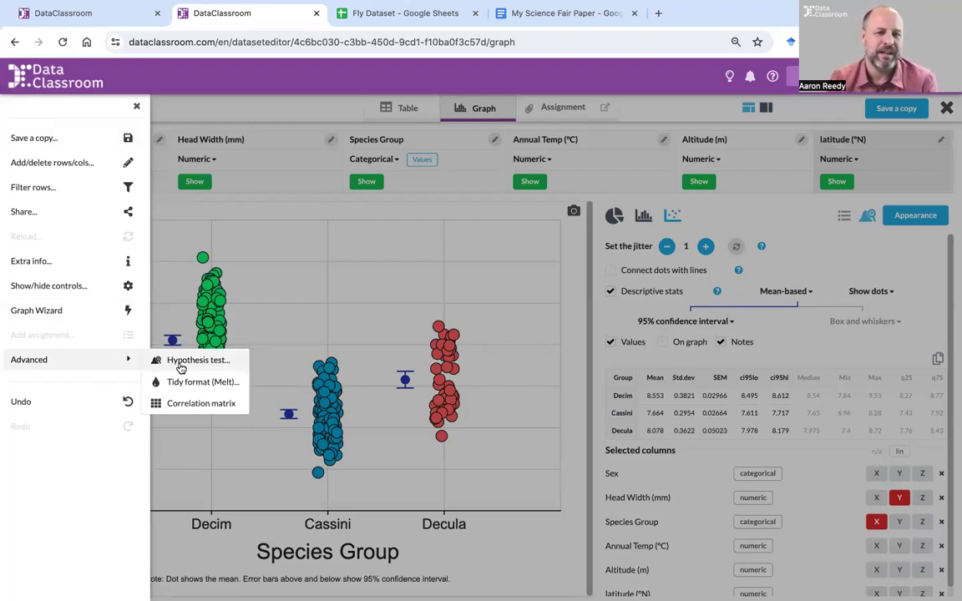
left_click(213, 405)
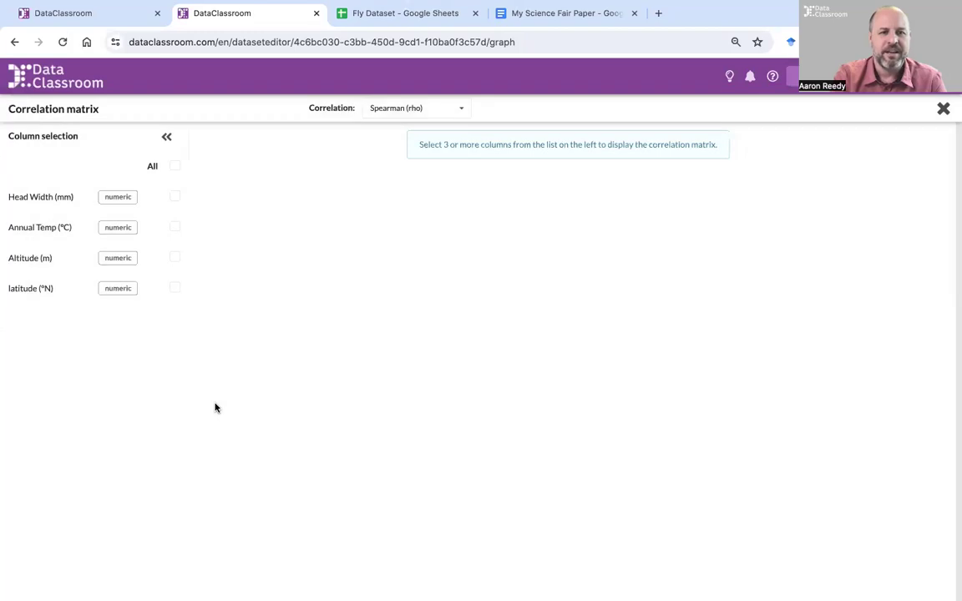
left_click(174, 197)
left_click(175, 227)
left_click(174, 257)
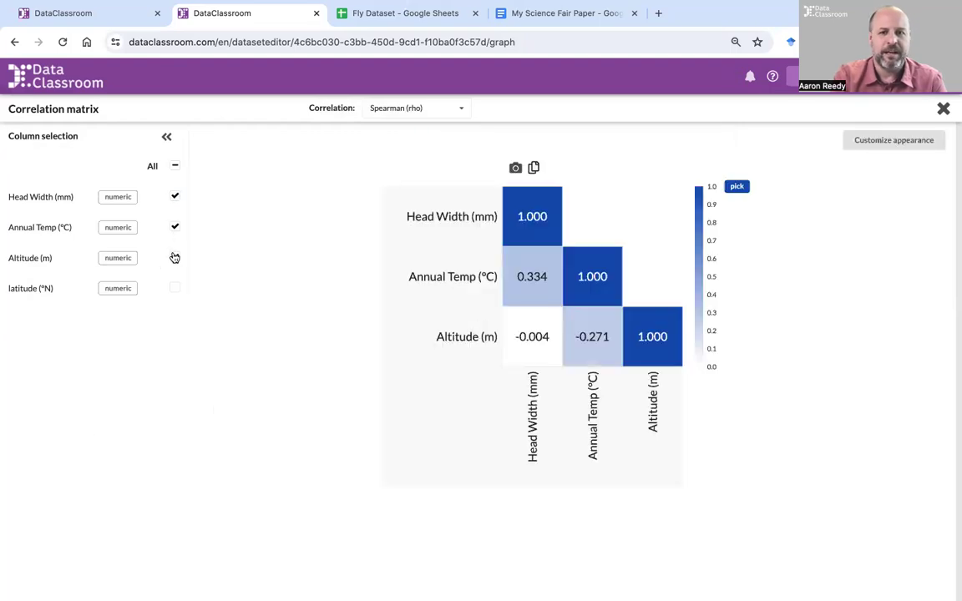
left_click(173, 288)
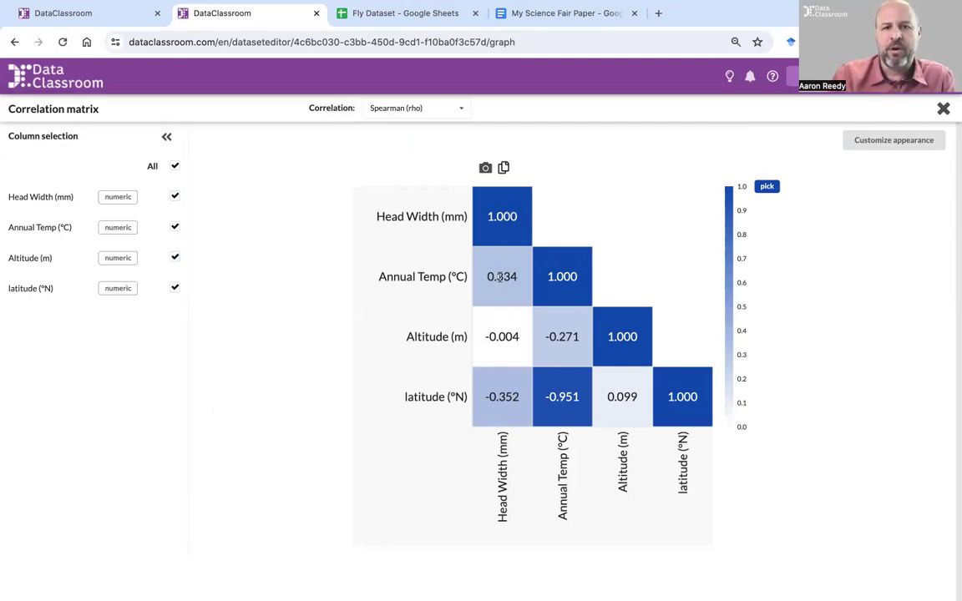
- Set the matrix to Pearson (r) correlation and customize it to show P-values and color negative values differently
left_click(458, 109)
left_click(429, 129)
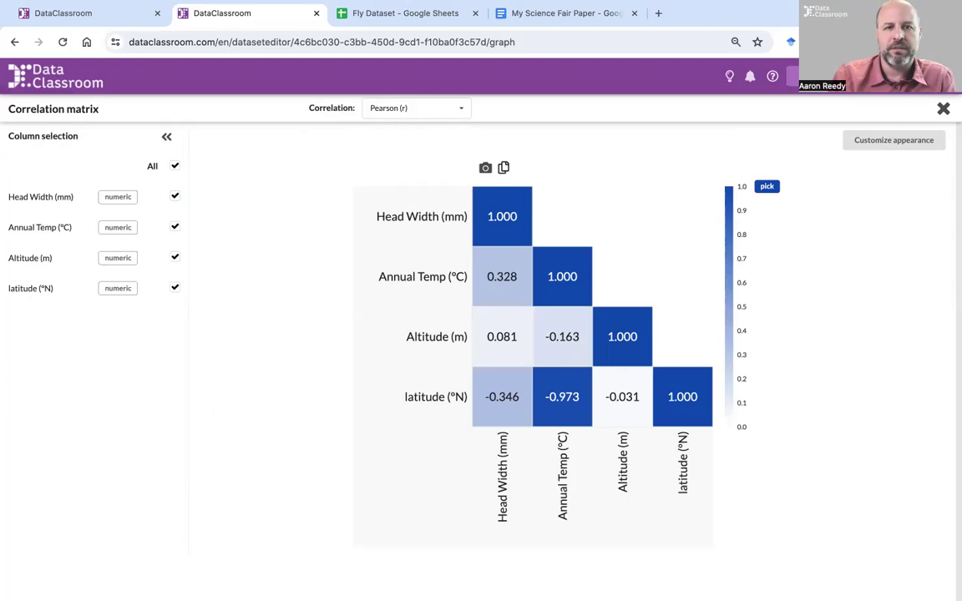
left_click(893, 143)
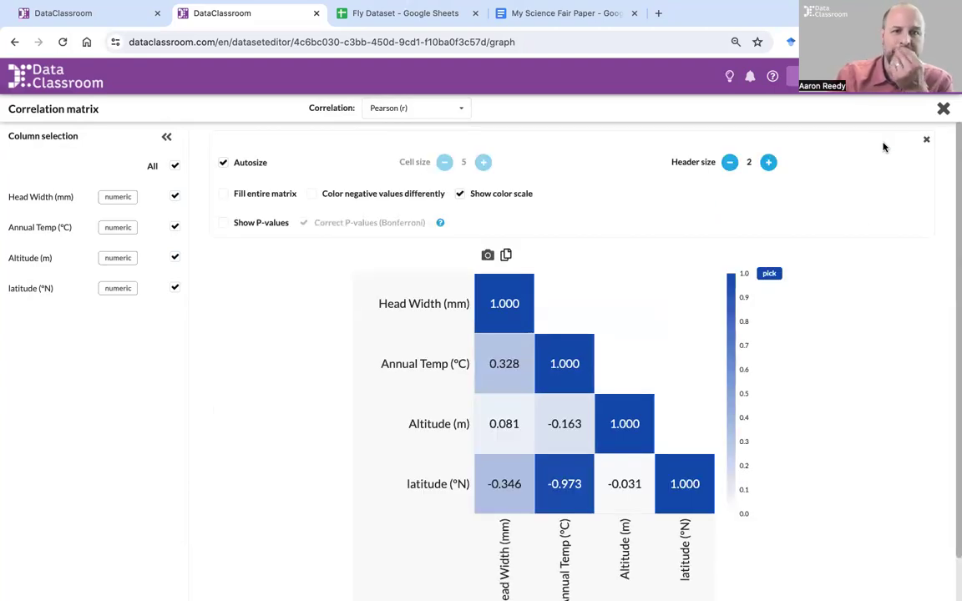
left_click(223, 222)
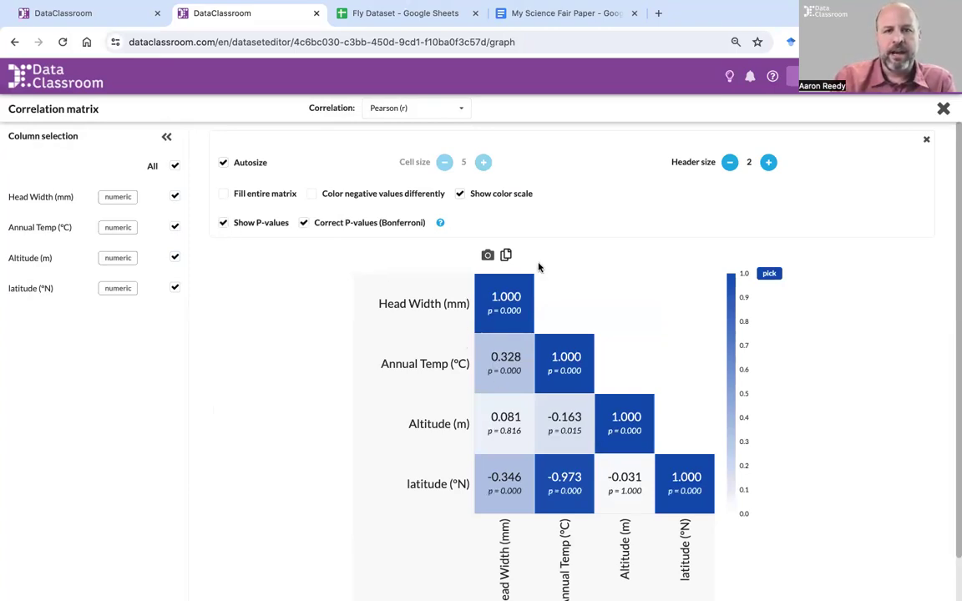
left_click(316, 194)
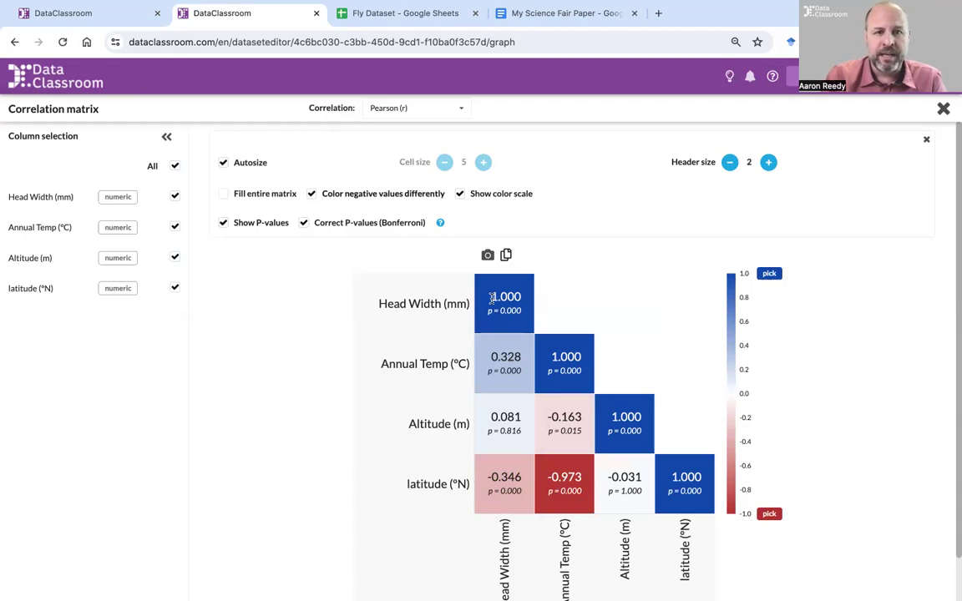
scroll(492, 298, "down", 1)
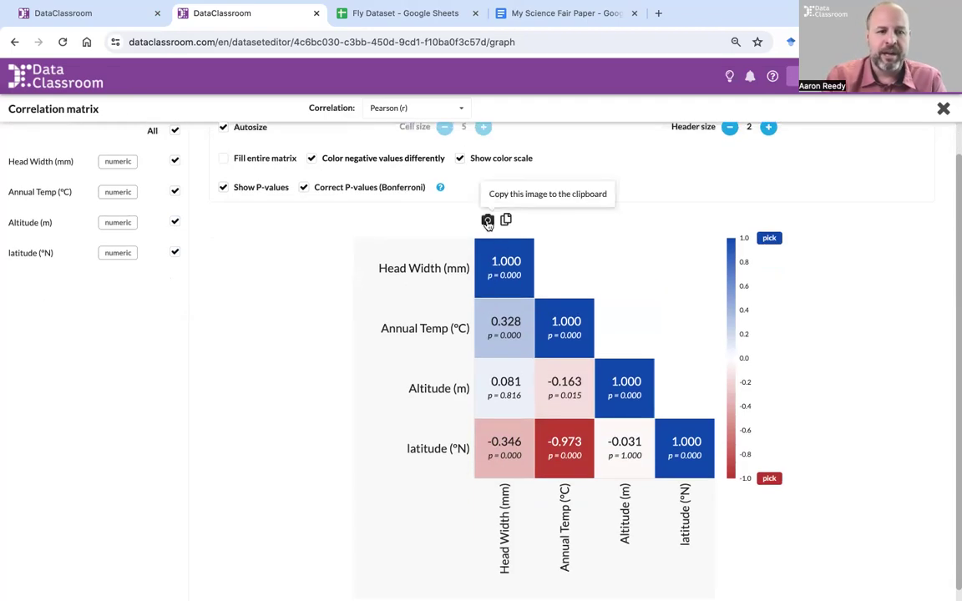
scroll(830, 382, "up", 1)
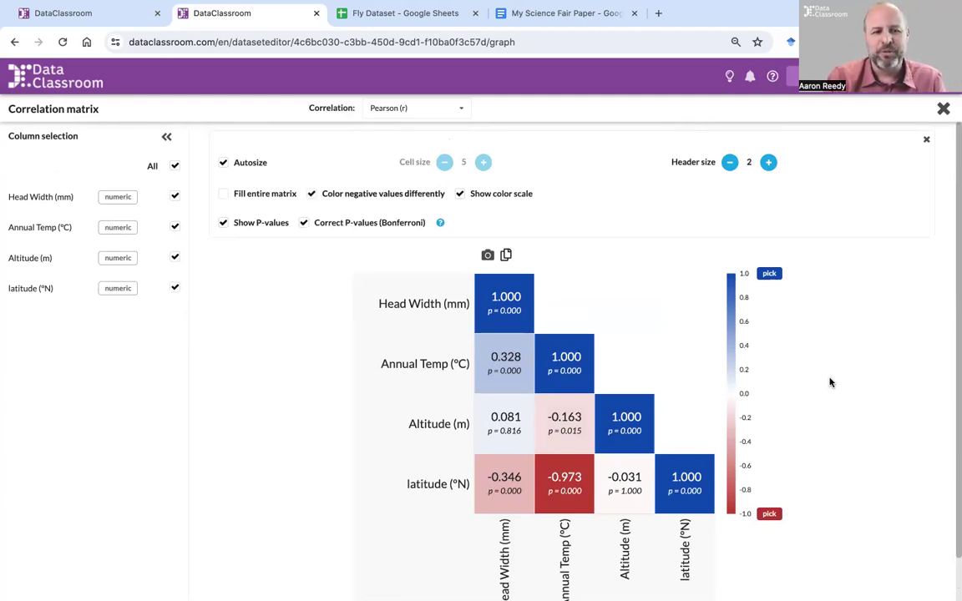
- Close the correlation matrix and leave the dataset for the dashboard, discarding the unsaved changes
left_click(943, 108)
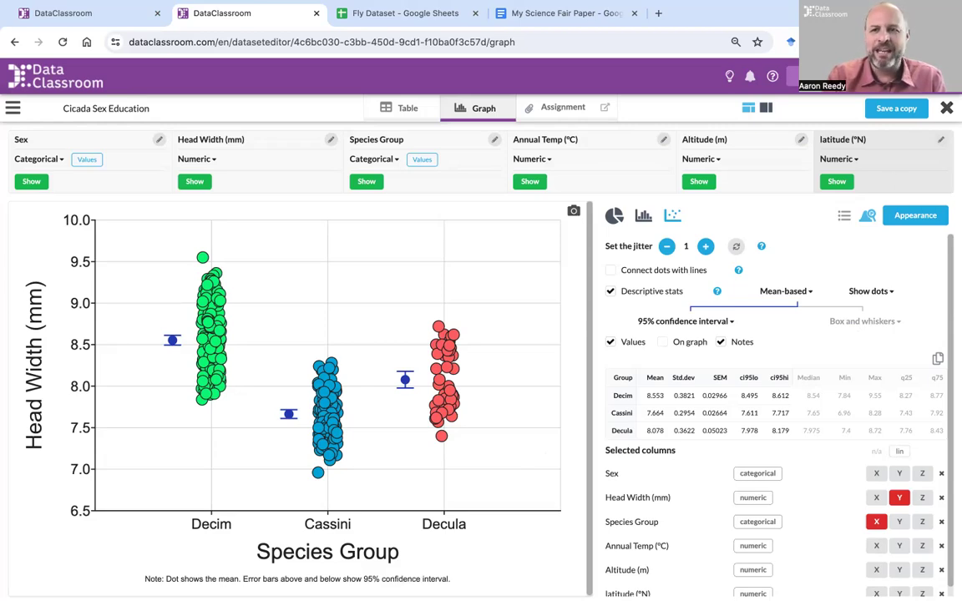
left_click(924, 76)
left_click(916, 99)
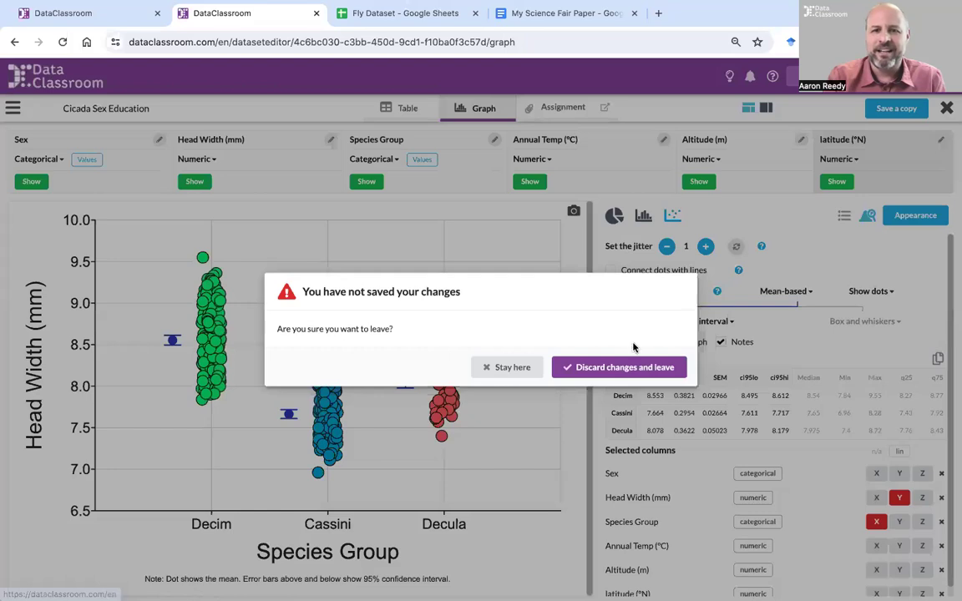
left_click(618, 367)
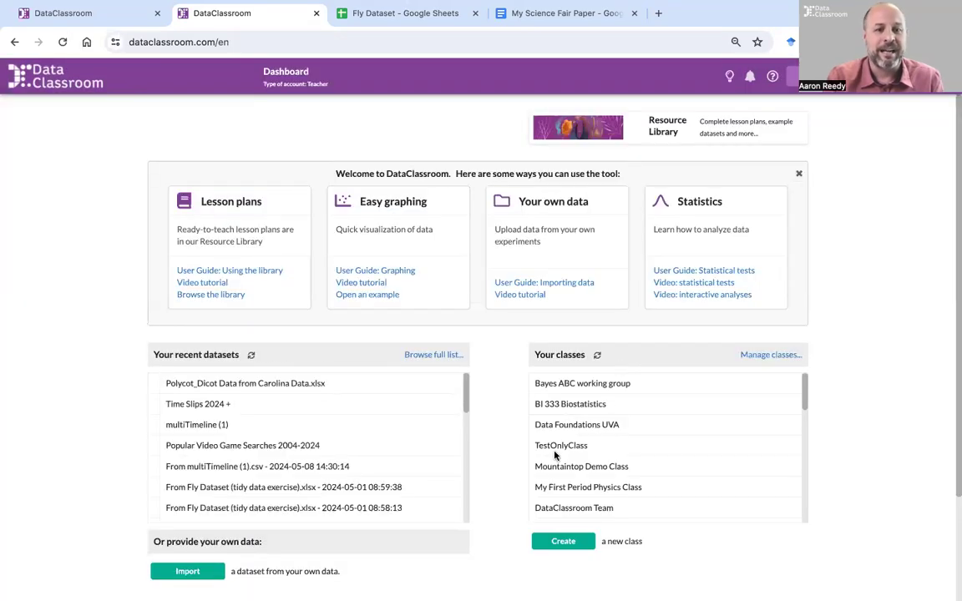
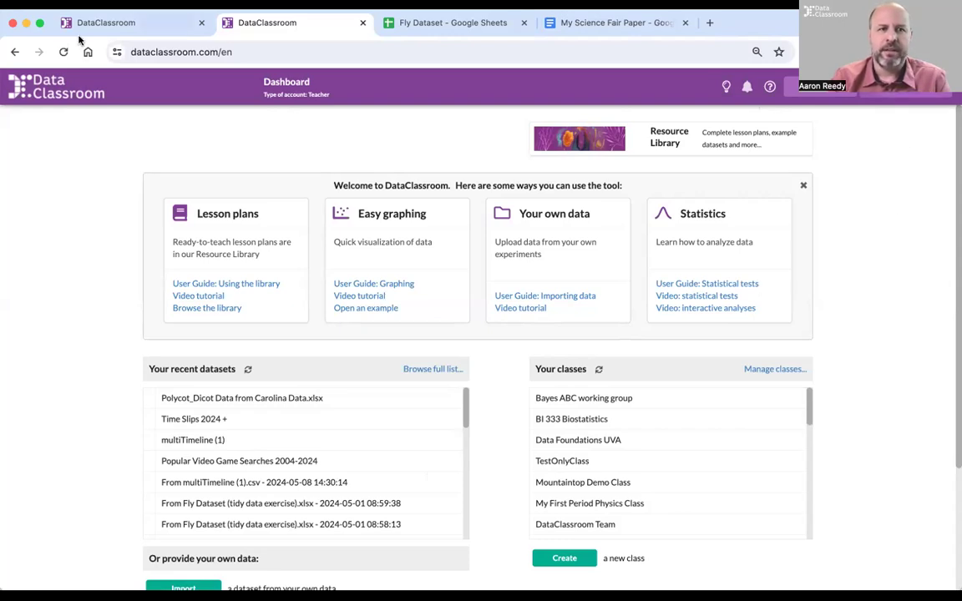
- Make the browser window full screen and go to the dashboard
left_click(40, 25)
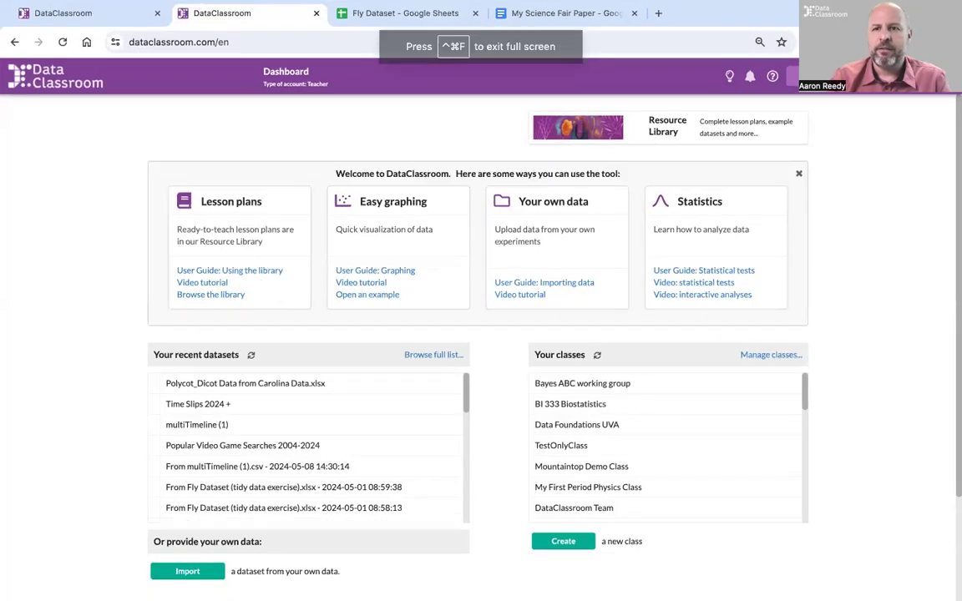
left_click(791, 77)
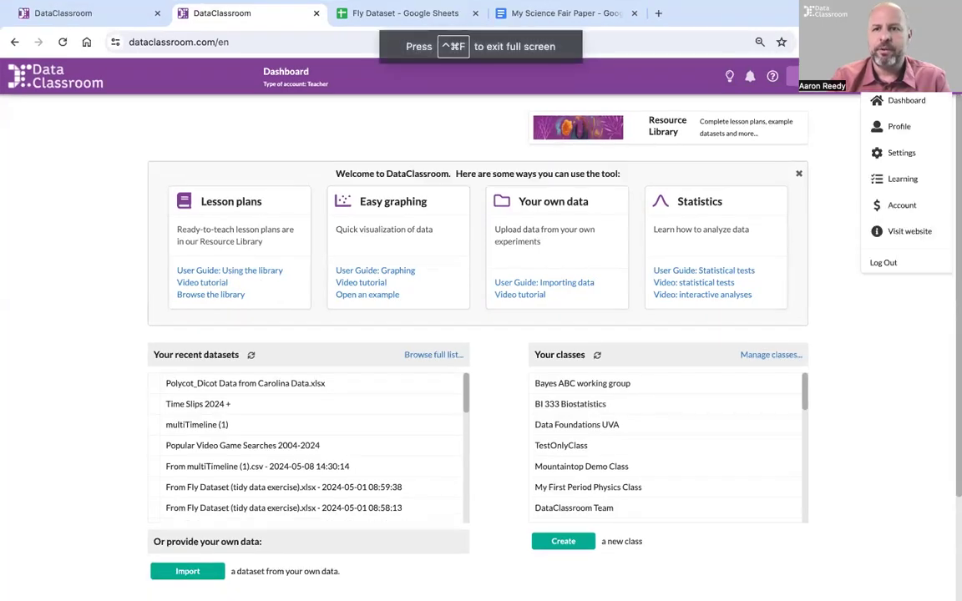
left_click(876, 102)
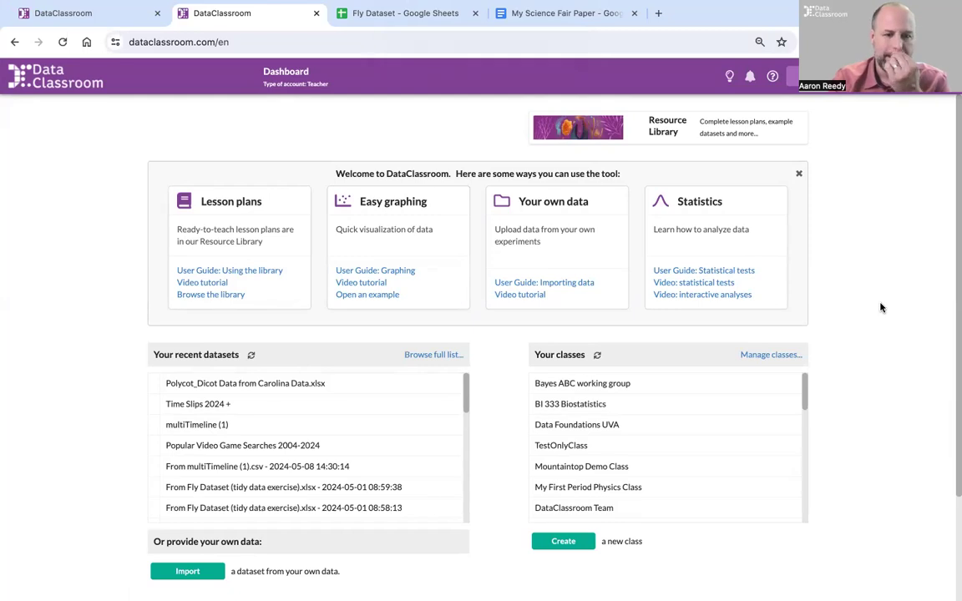
- Start importing your own data as a new dataset and copy cells A1:E23 from the Tidy Format Fly Dataset (solution) sheet in Google Sheets
left_click(210, 574)
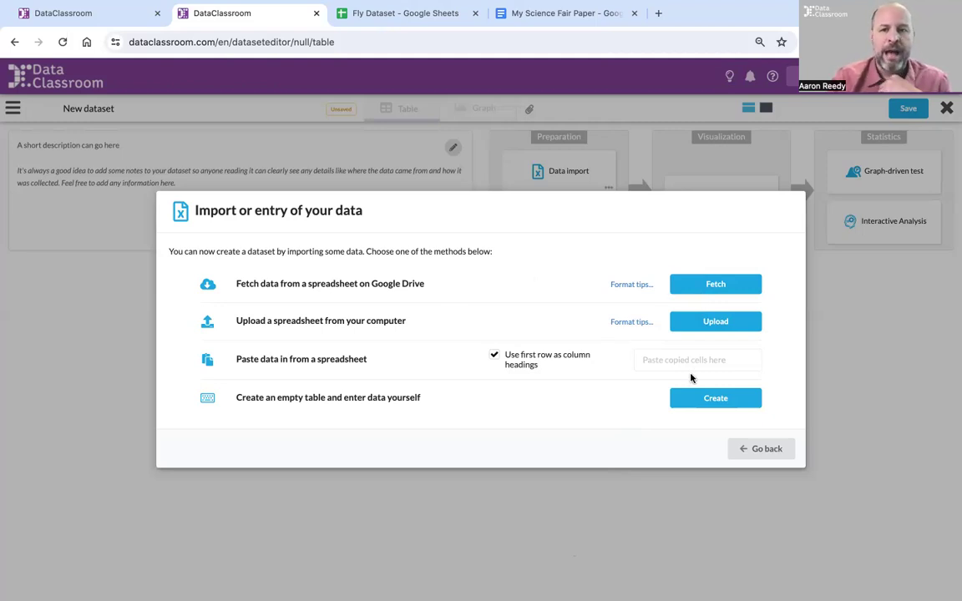
left_click(649, 359)
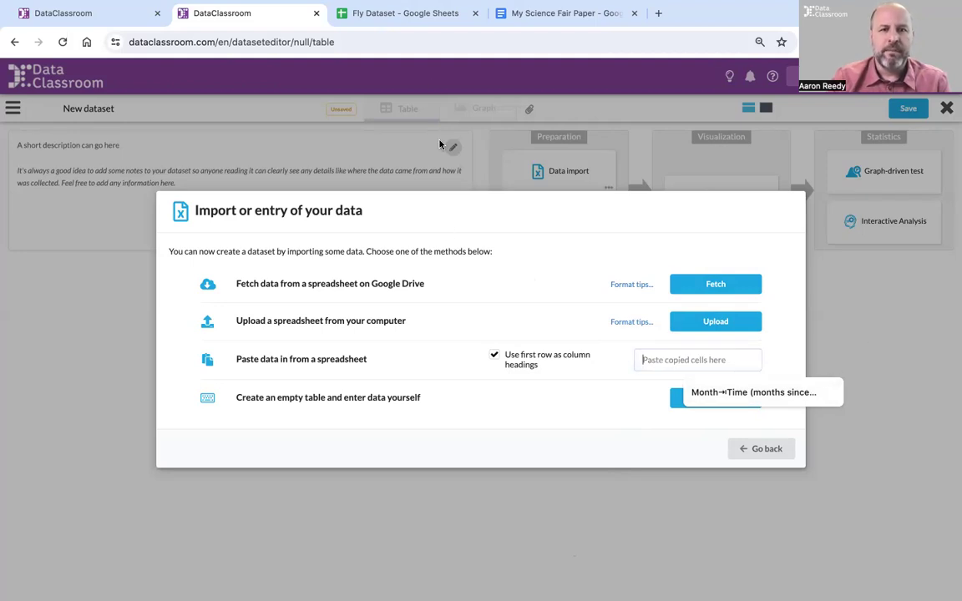
left_click(413, 18)
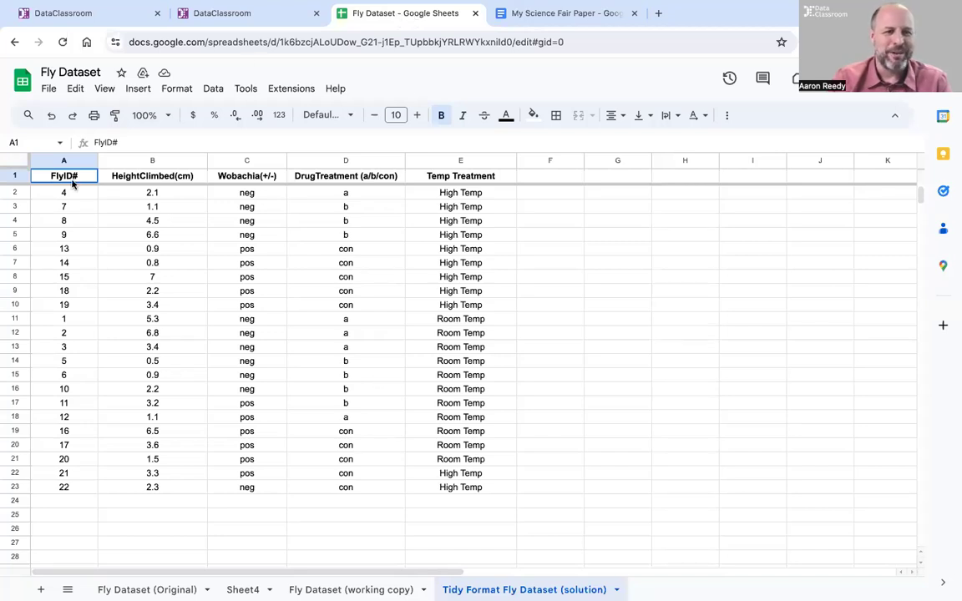
left_click_drag(73, 180, 432, 492)
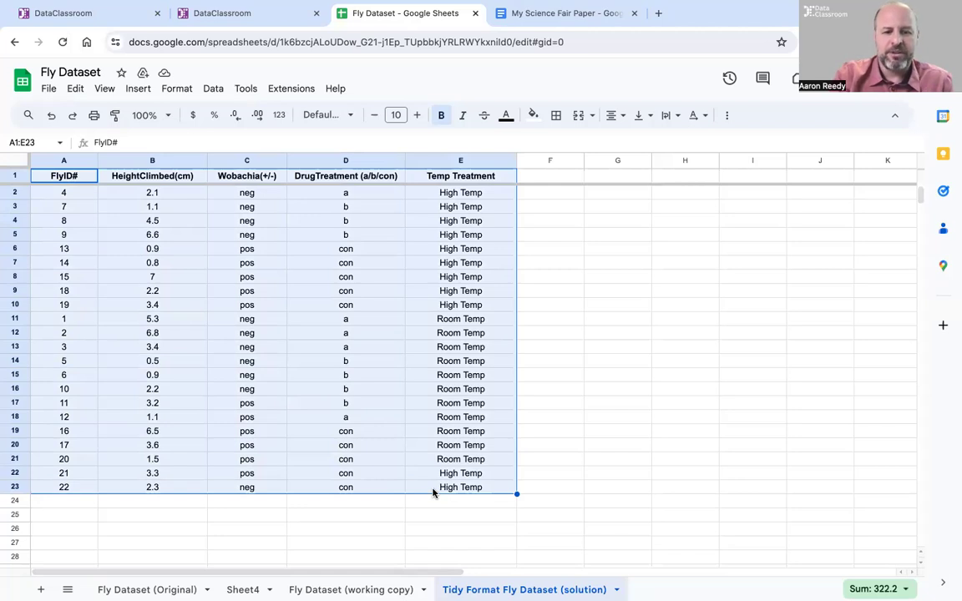
key("ctrl+c")
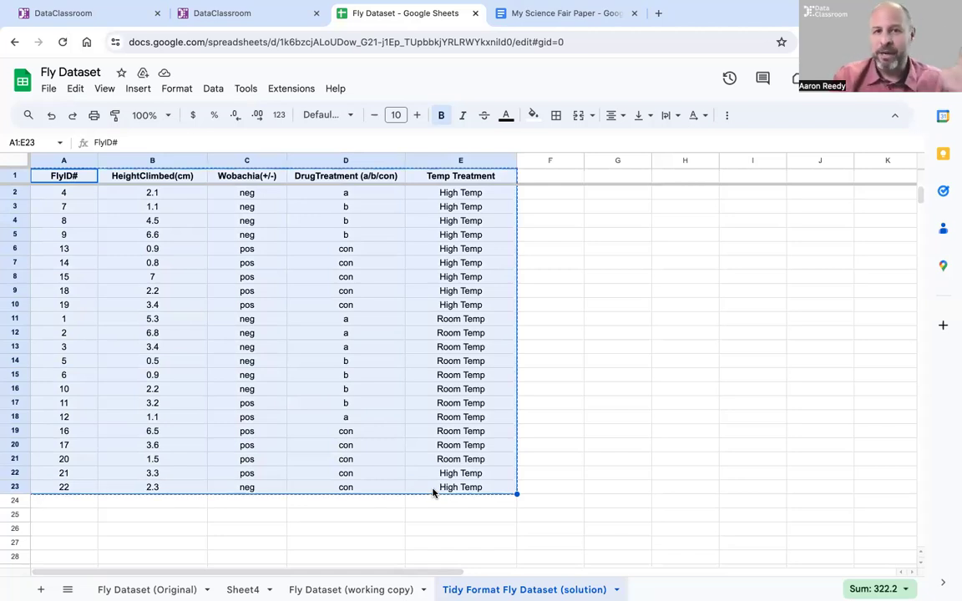
- Switch back to DataClassroom and paste the copied fly data into the import, using the first row as column headings
left_click(255, 16)
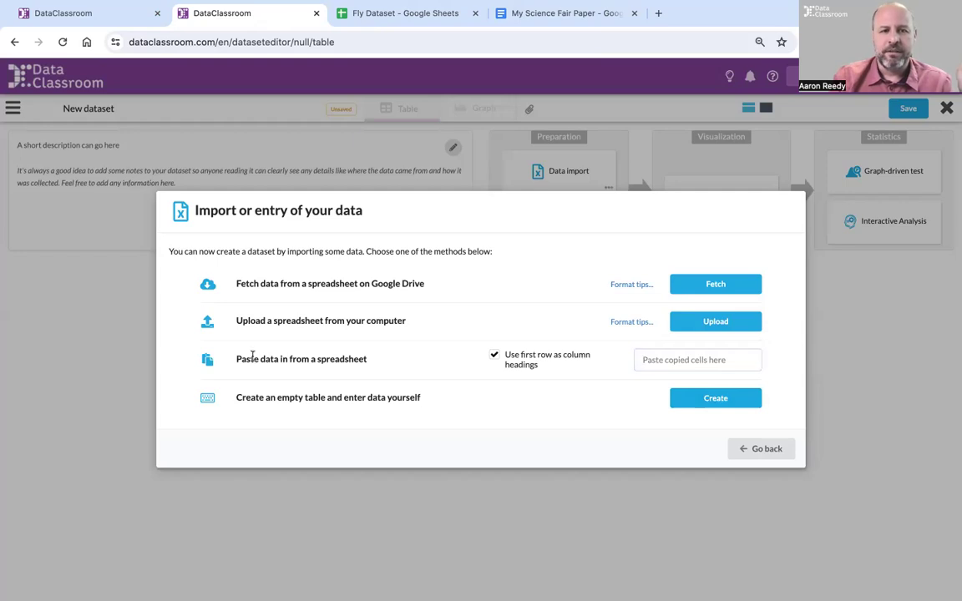
left_click(693, 357)
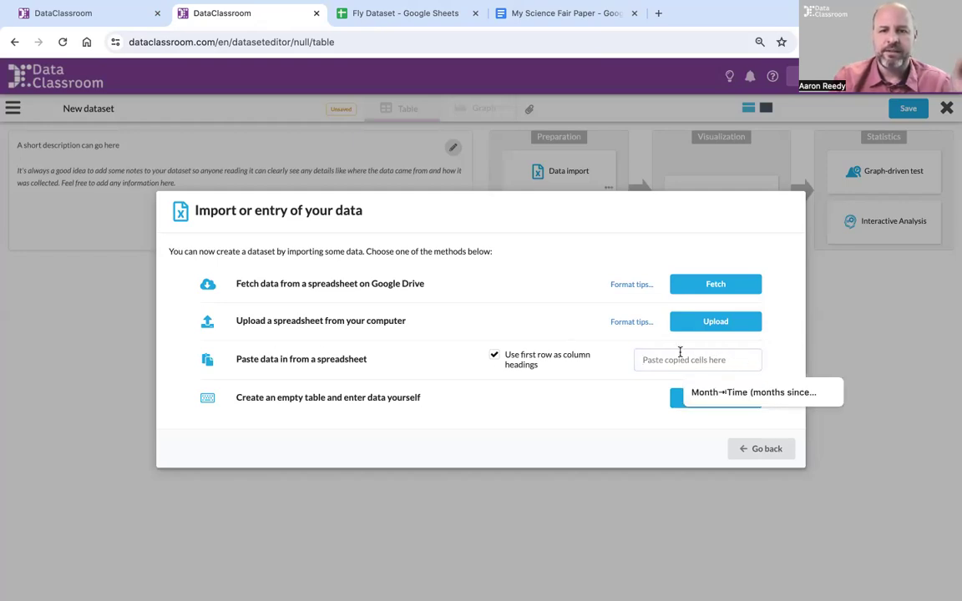
key("ctrl+v")
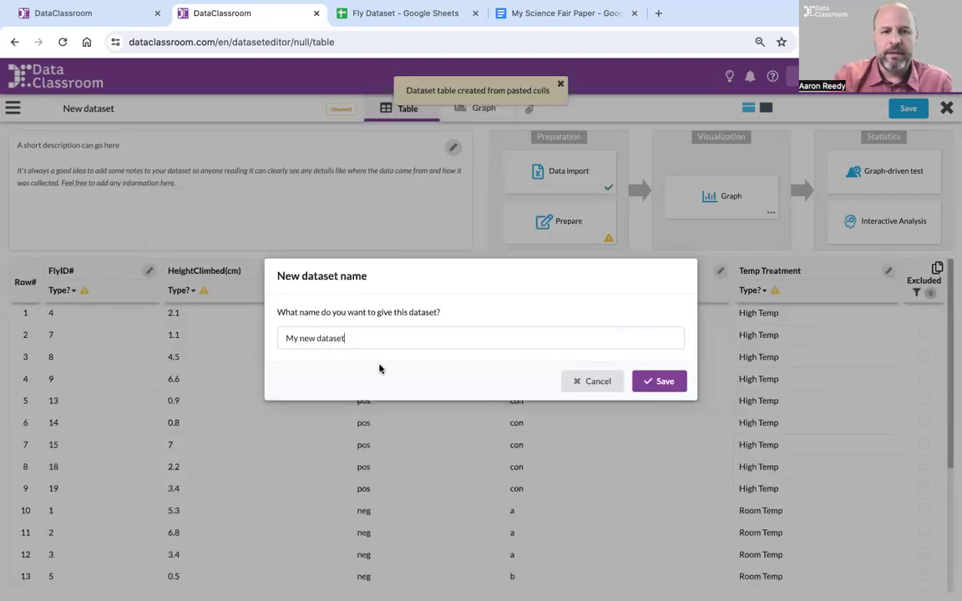
- Name the new dataset "Fly data for my sf projects" and save it
left_click_drag(354, 336, 176, 337)
type("Fl")
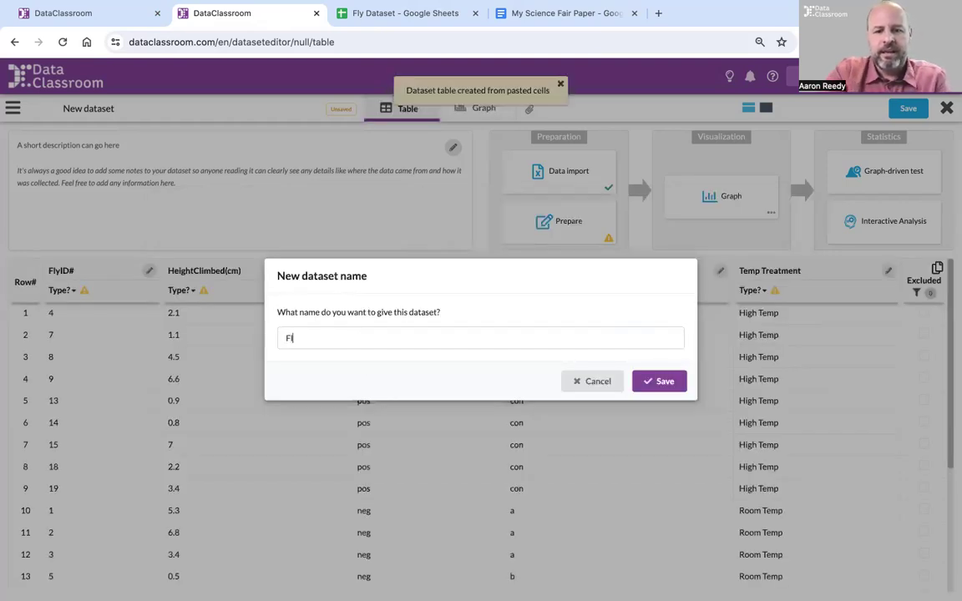
type("y data")
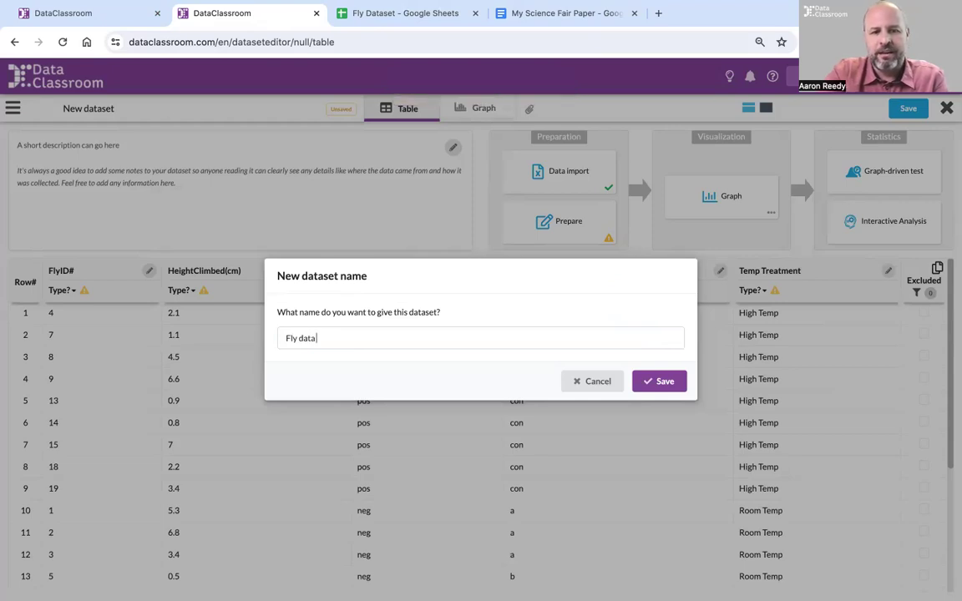
type(" for my")
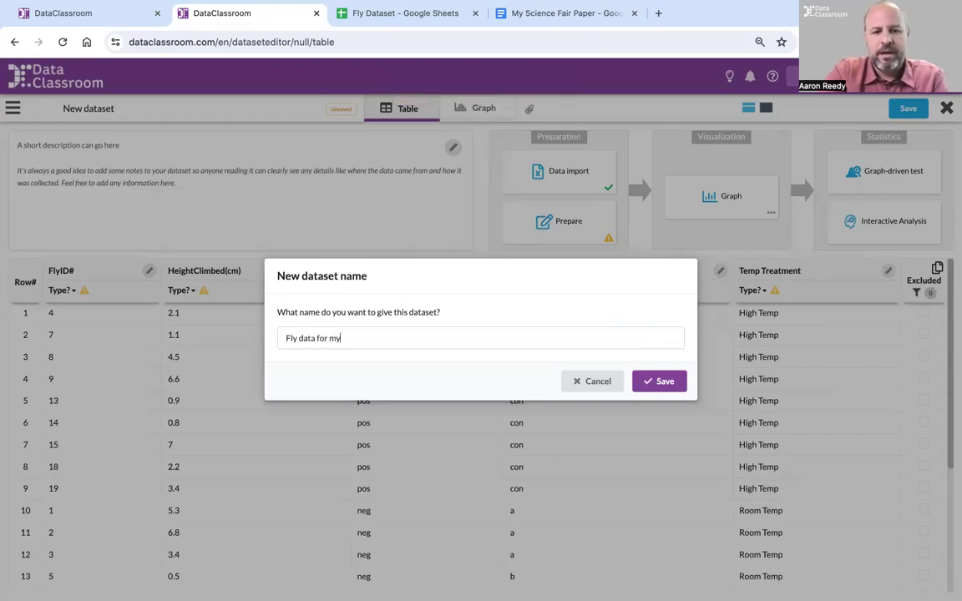
type(" sf pr")
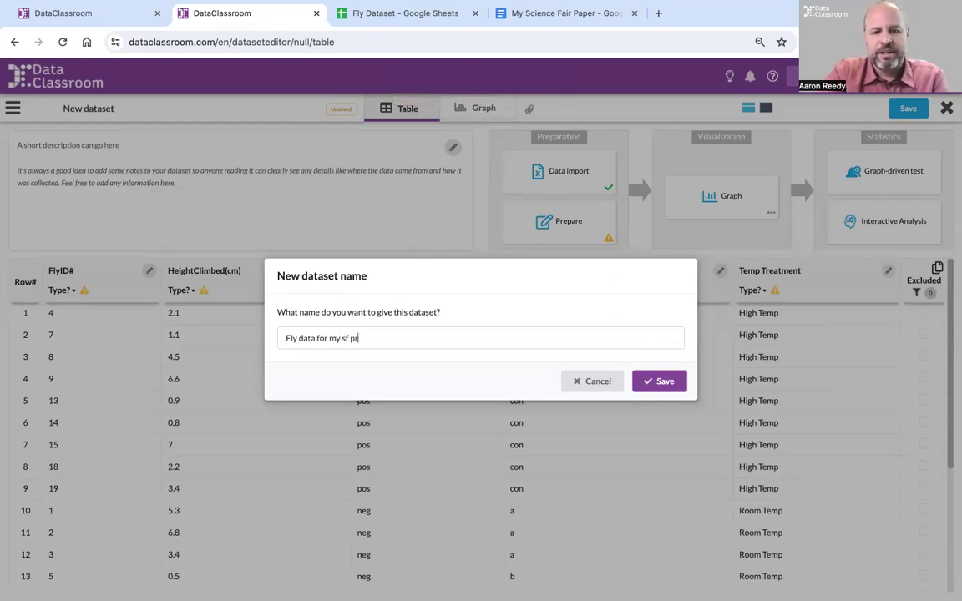
type("ojects")
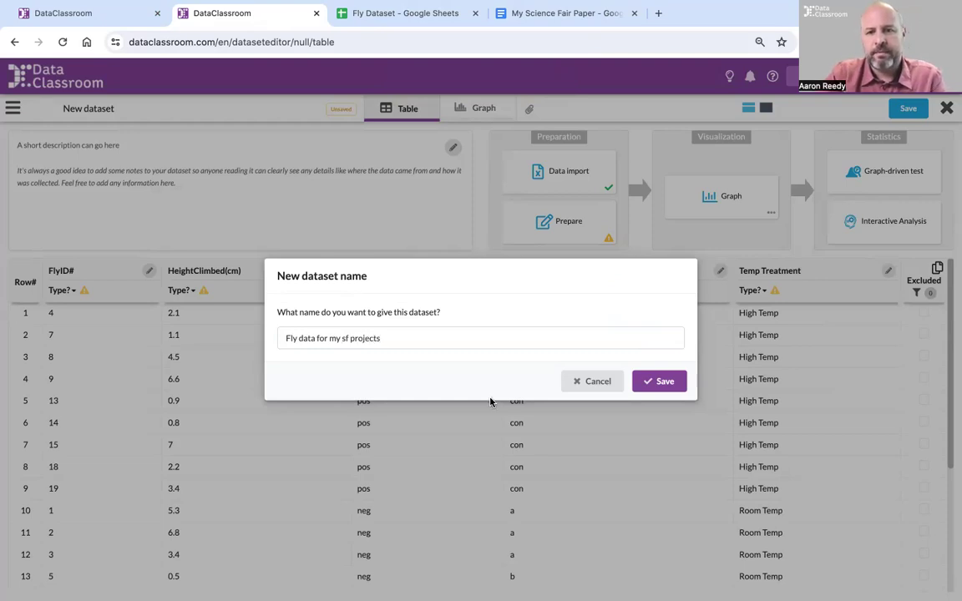
left_click(660, 380)
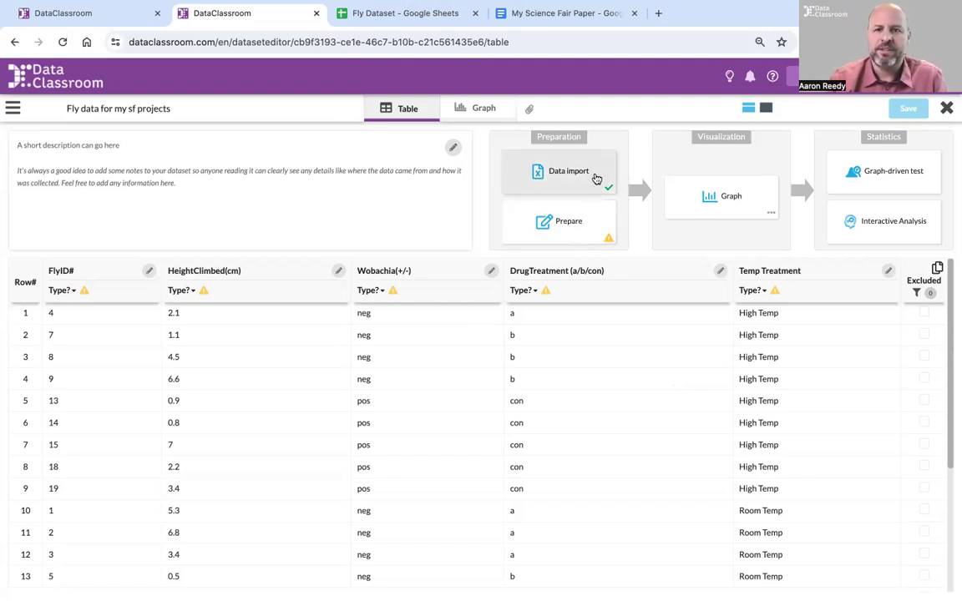
- Review the dataset's preparation state at a larger page zoom and choose to fix the listed issues
left_click(585, 236)
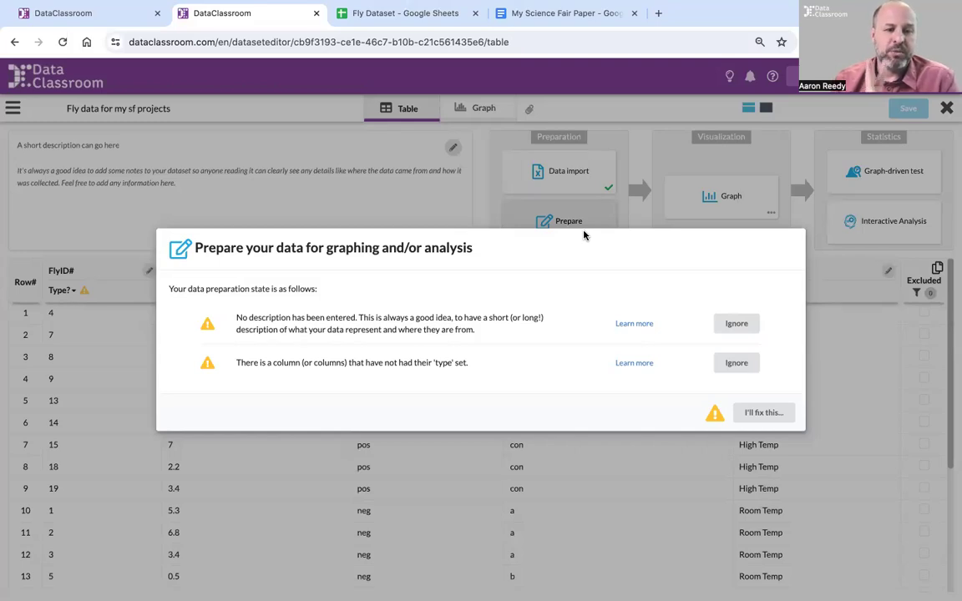
key("ctrl+equal")
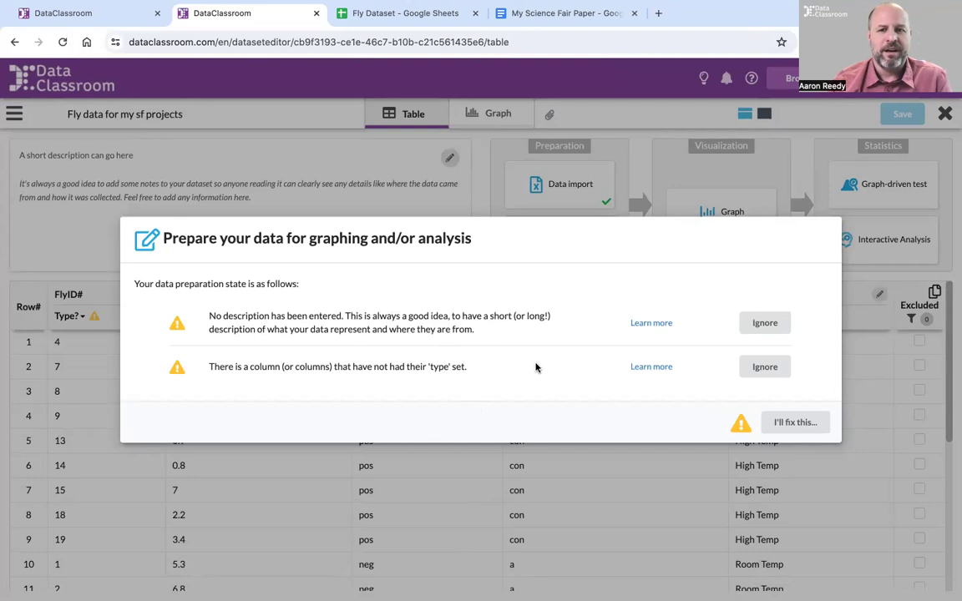
left_click(797, 423)
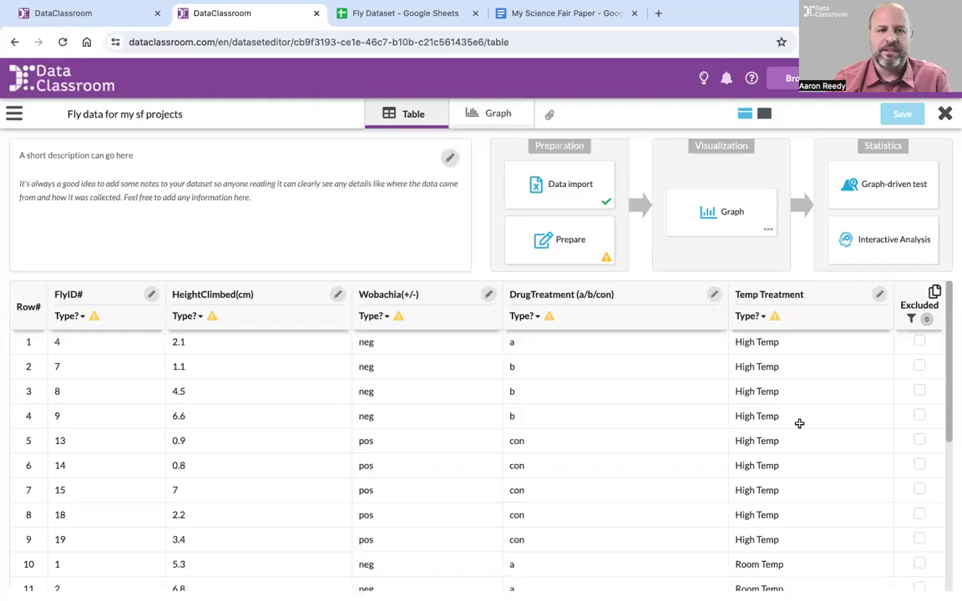
- Give the dataset the description "Fly experiment" and the long description "my sf data....."
left_click(449, 159)
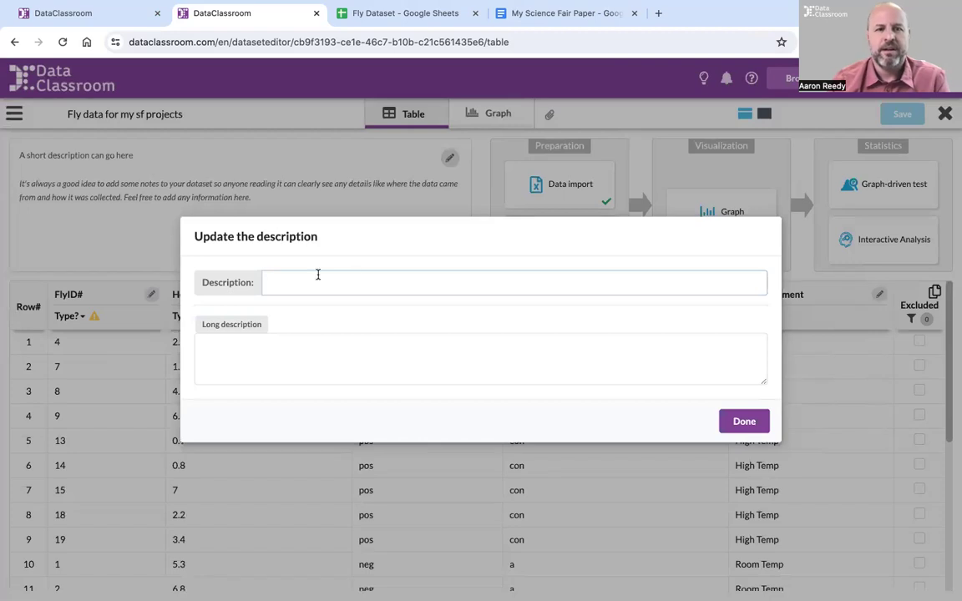
type("Fly")
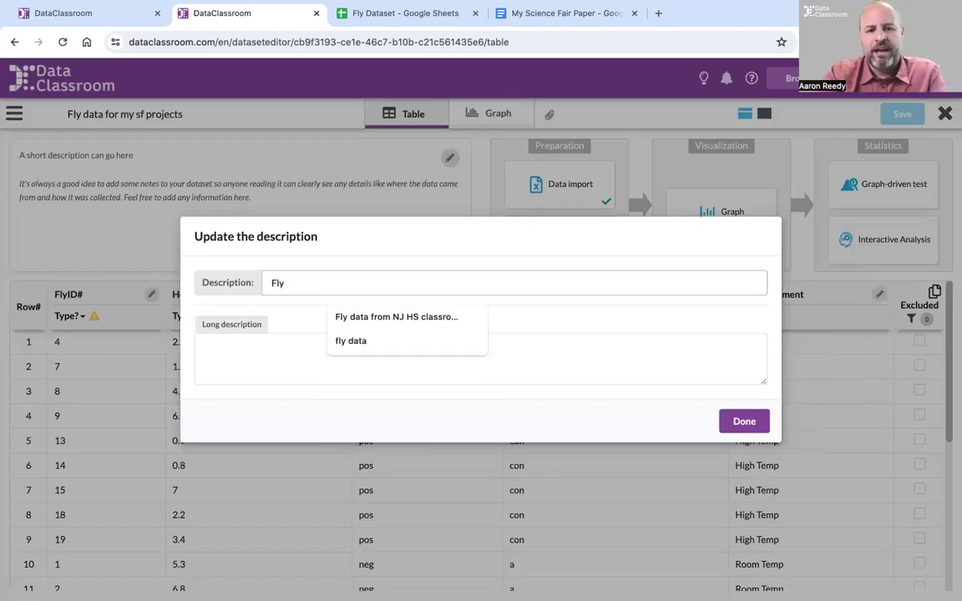
type(" experiment")
left_click(266, 353)
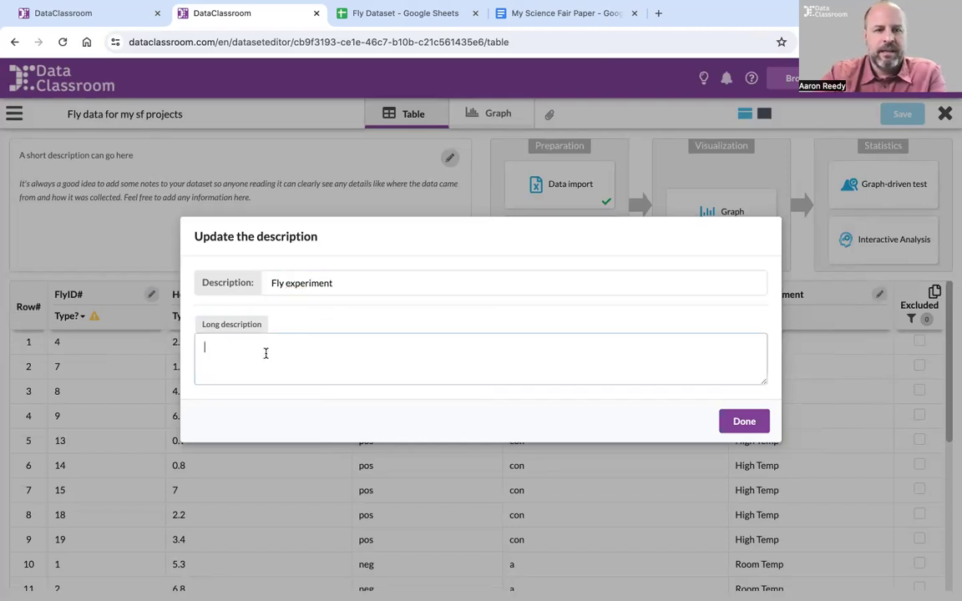
type("my sf da")
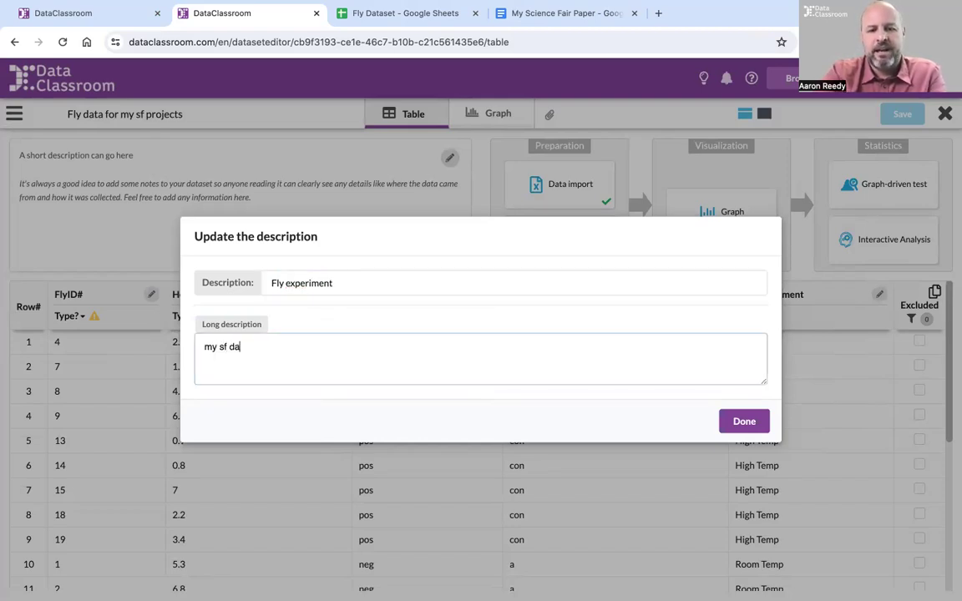
type("ta.....")
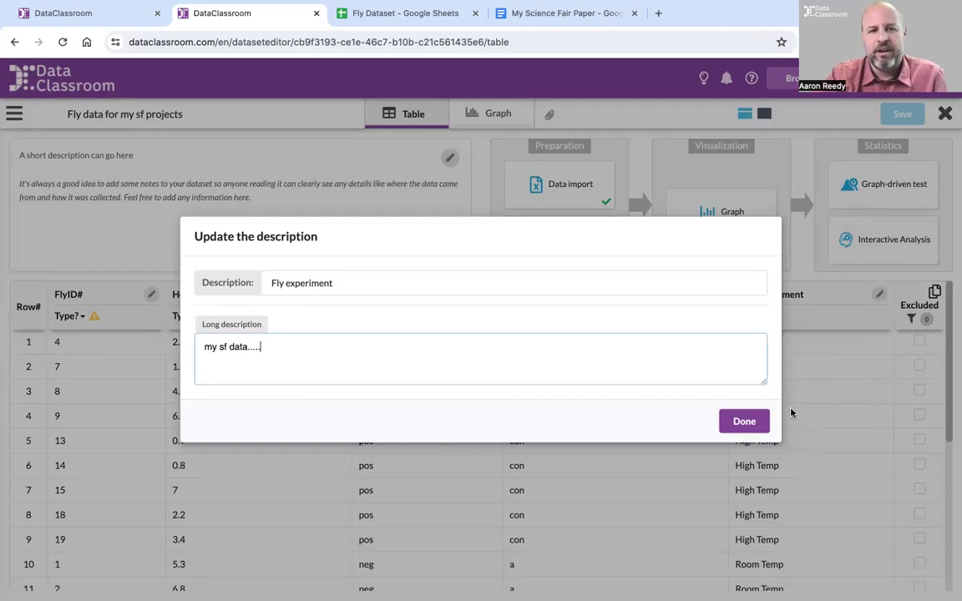
left_click(743, 423)
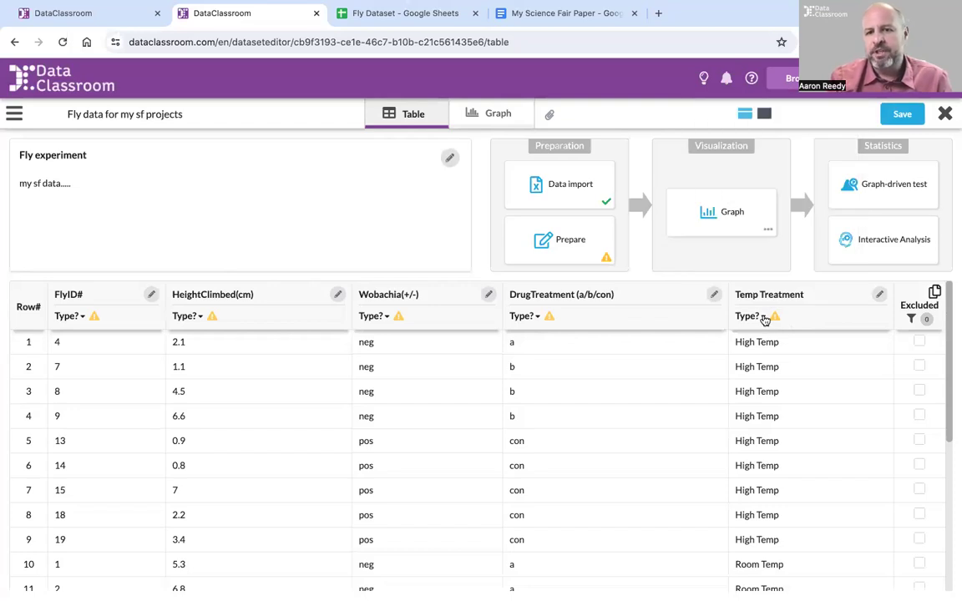
- Set the Temp Treatment, DrugTreatment (a/b/con) and Wobachia(+/-) columns to the Categorical type
mouse_move(775, 321)
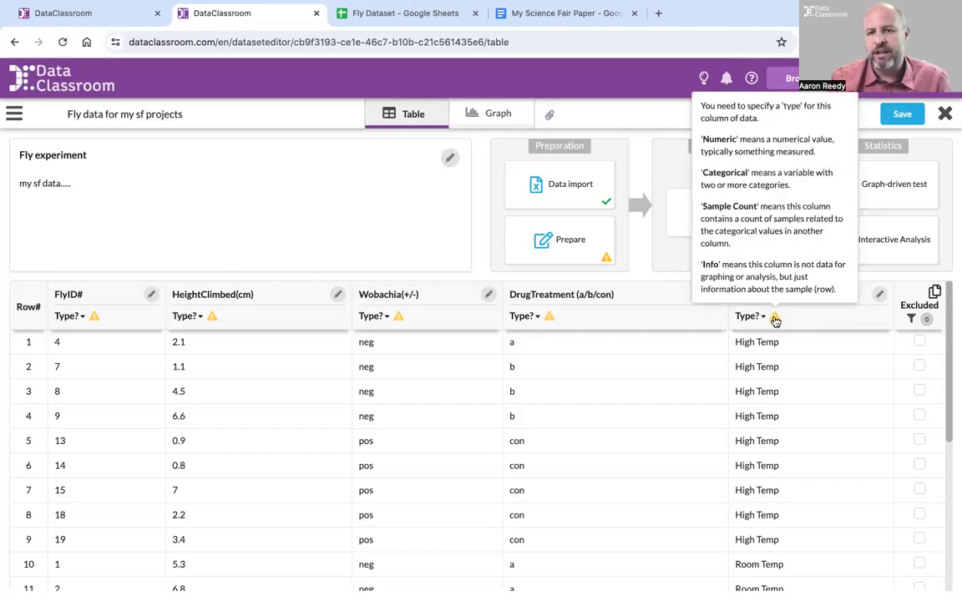
left_click(760, 318)
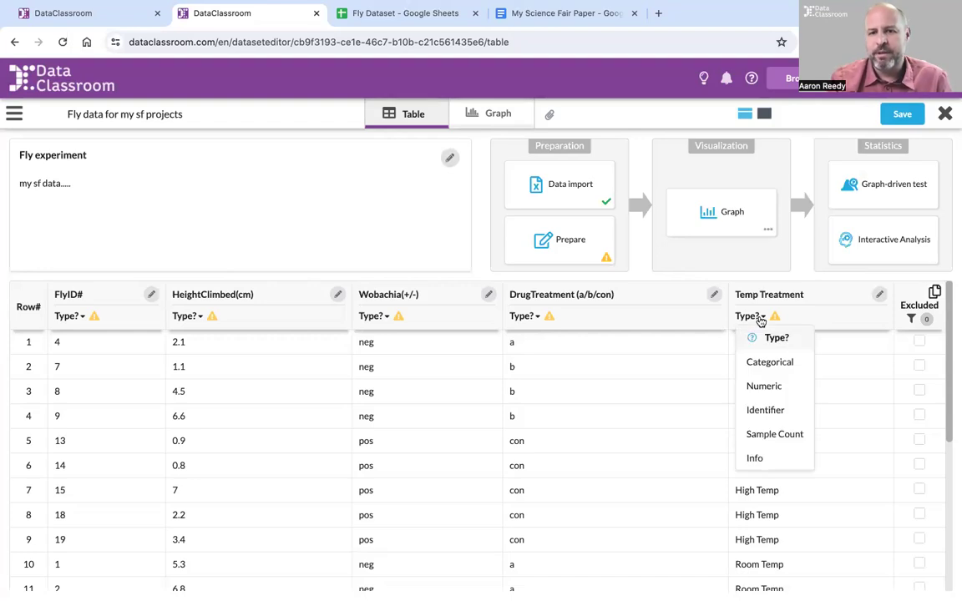
left_click(763, 362)
mouse_move(527, 318)
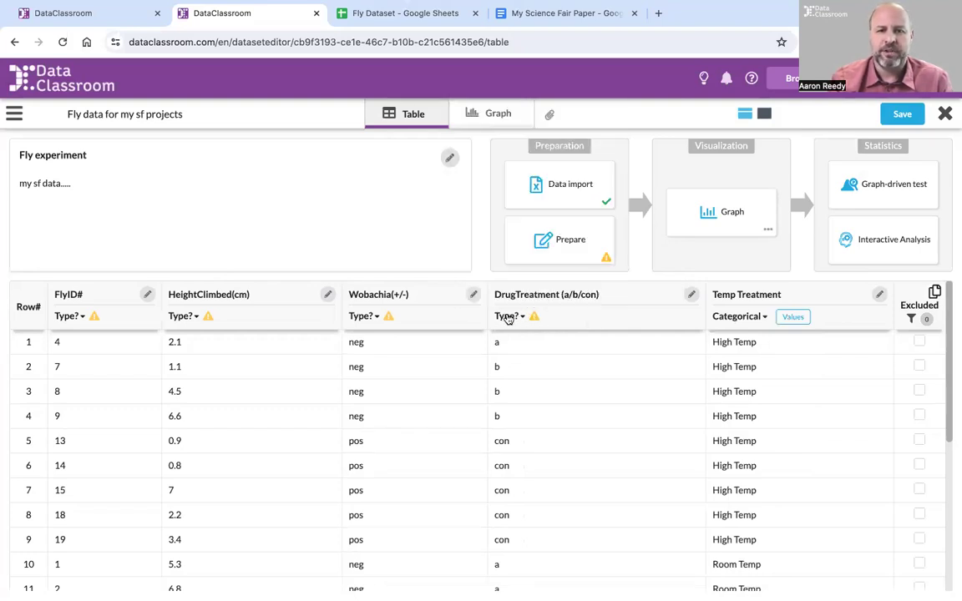
left_click(507, 317)
left_click(515, 360)
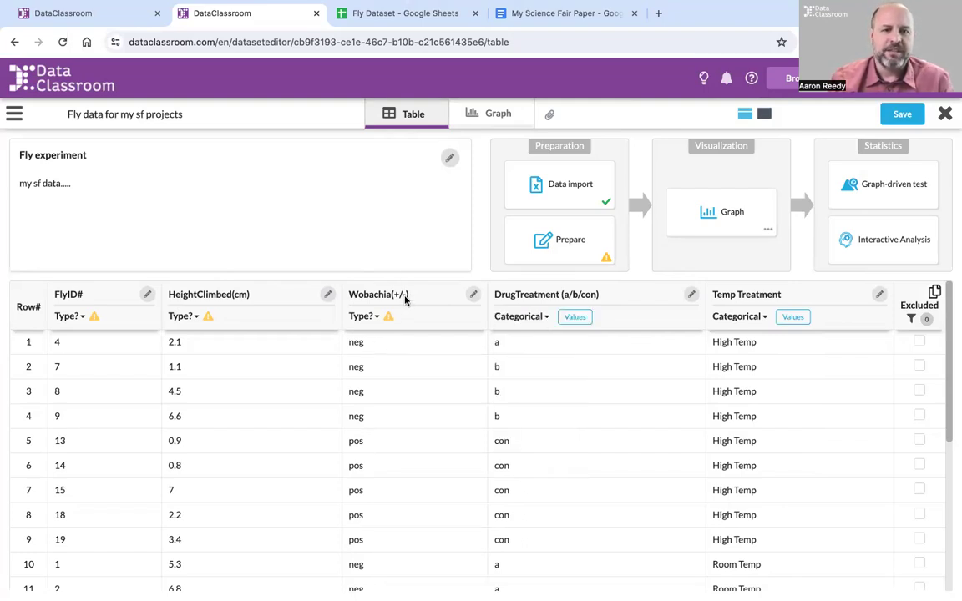
left_click(365, 318)
left_click(362, 360)
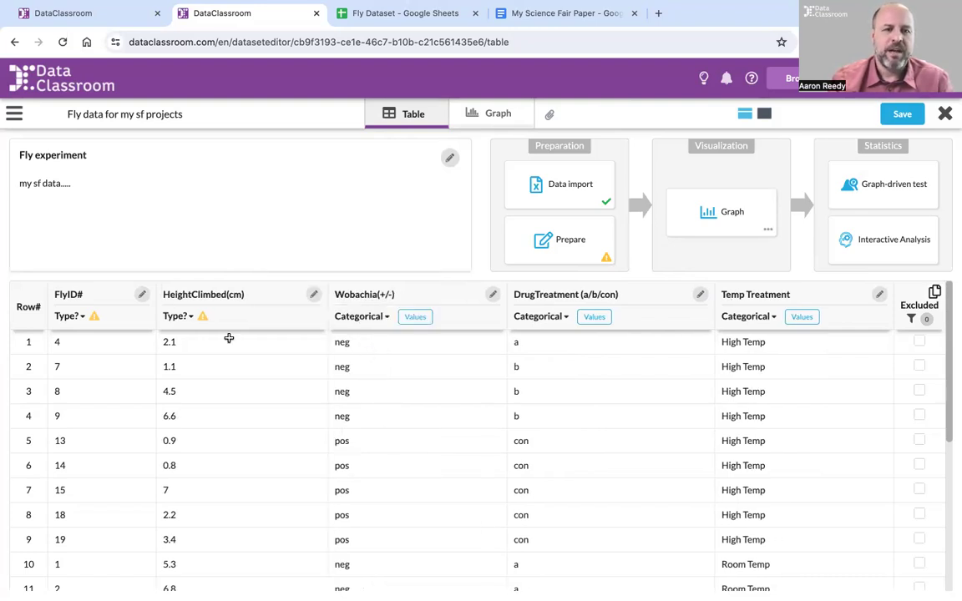
- Set the HeightClimbed(cm) column to Numeric and the FlyID# column to Identifier
left_click(183, 317)
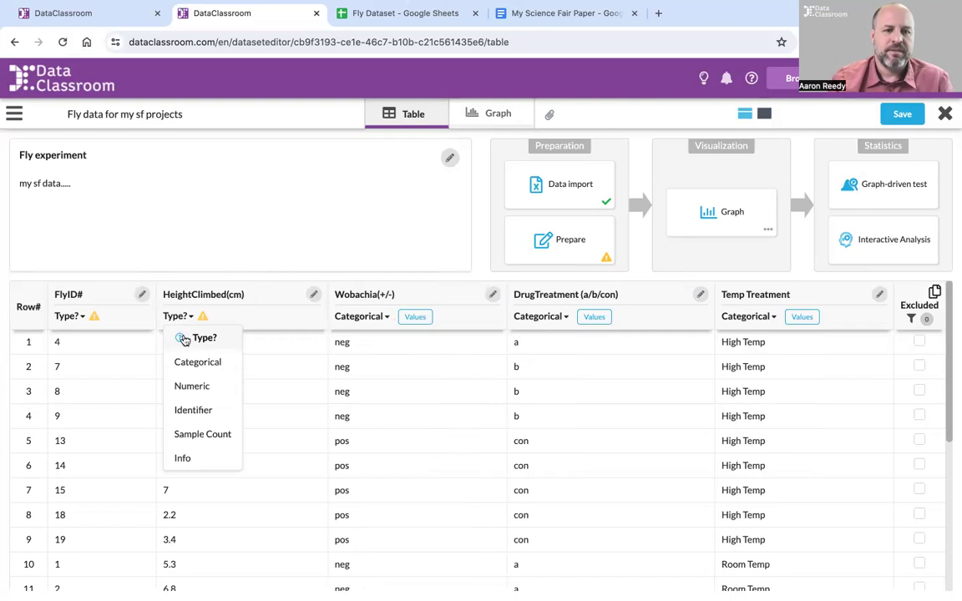
left_click(185, 384)
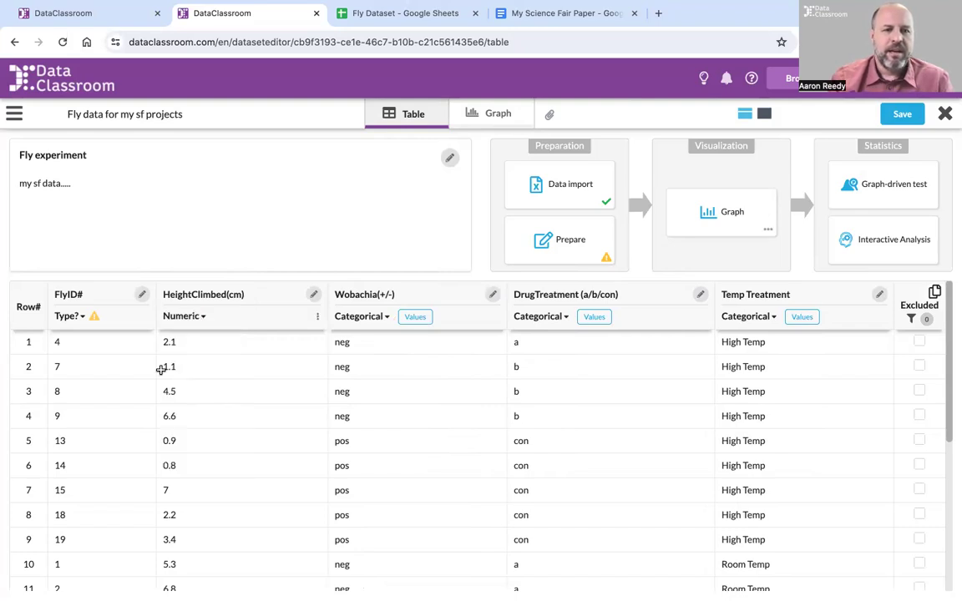
left_click(75, 316)
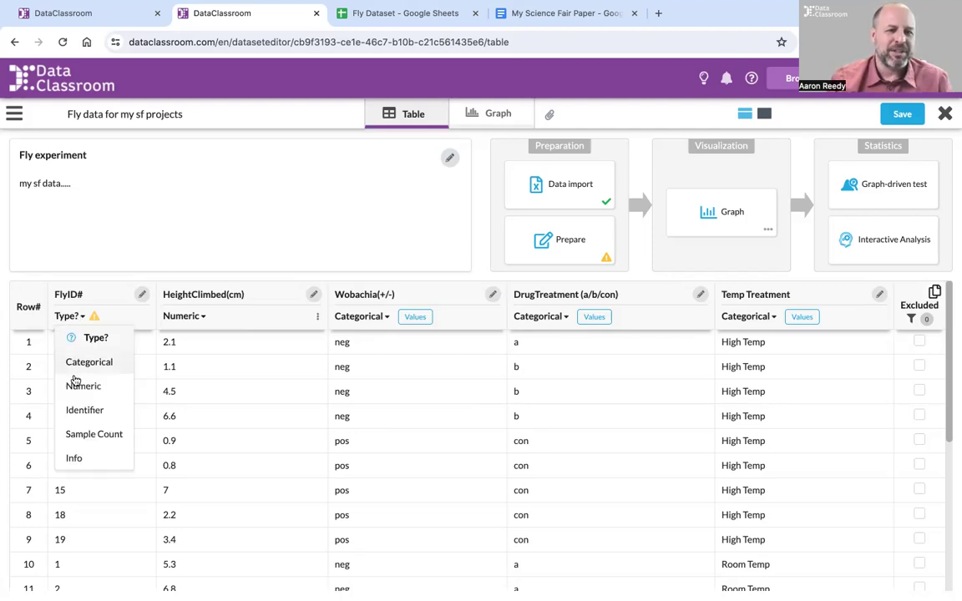
left_click(78, 411)
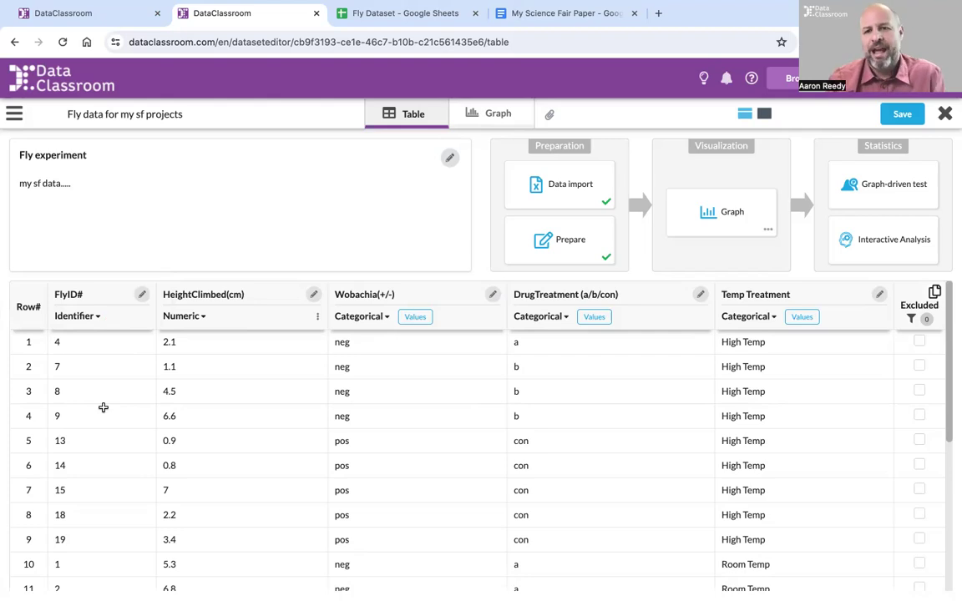
- Save the prepared fly dataset and open the Graph Wizard for visualizing it
left_click(902, 115)
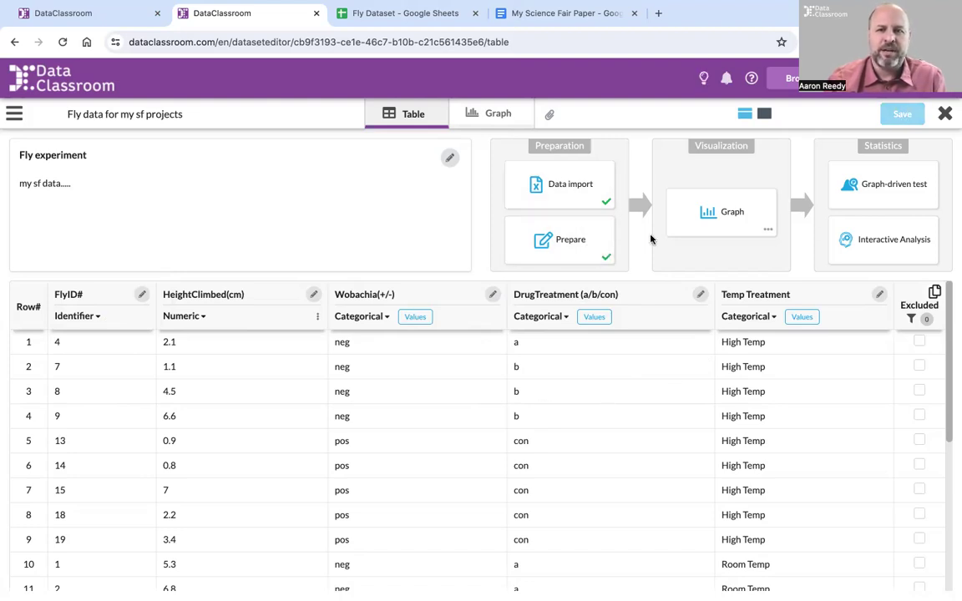
left_click(717, 219)
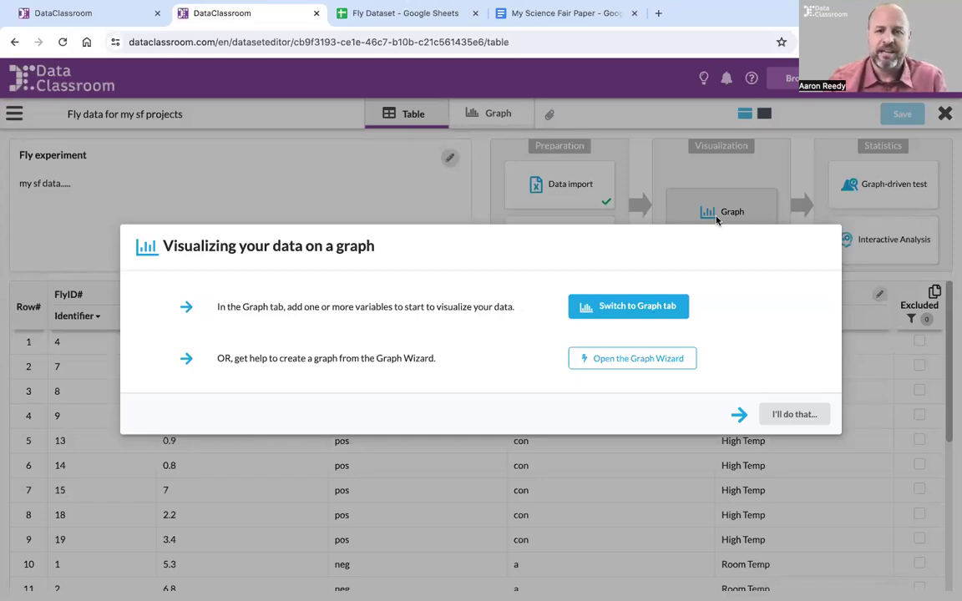
left_click(601, 360)
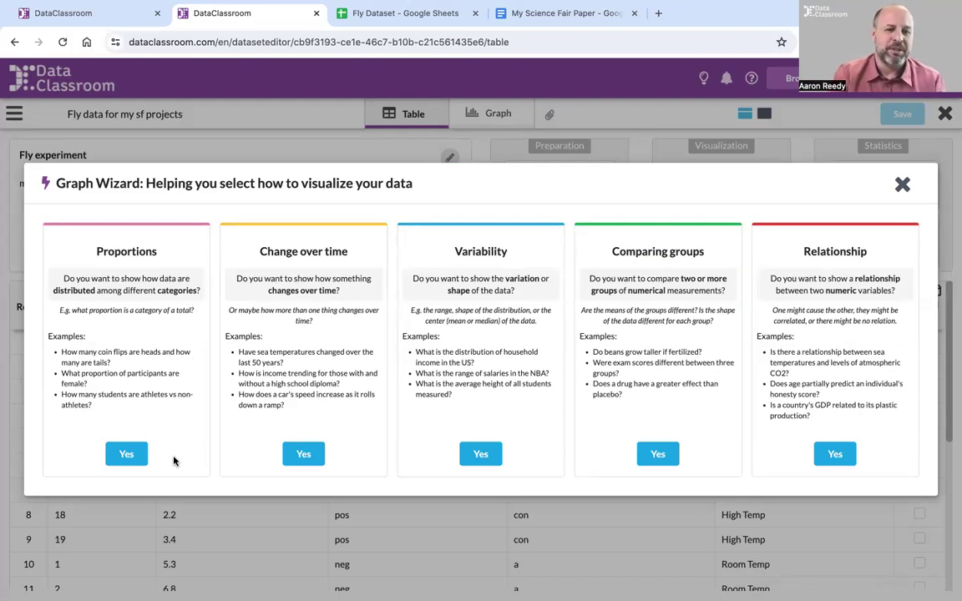
- Choose a Proportions investigation in the Graph Wizard, looking at two variables
left_click(125, 455)
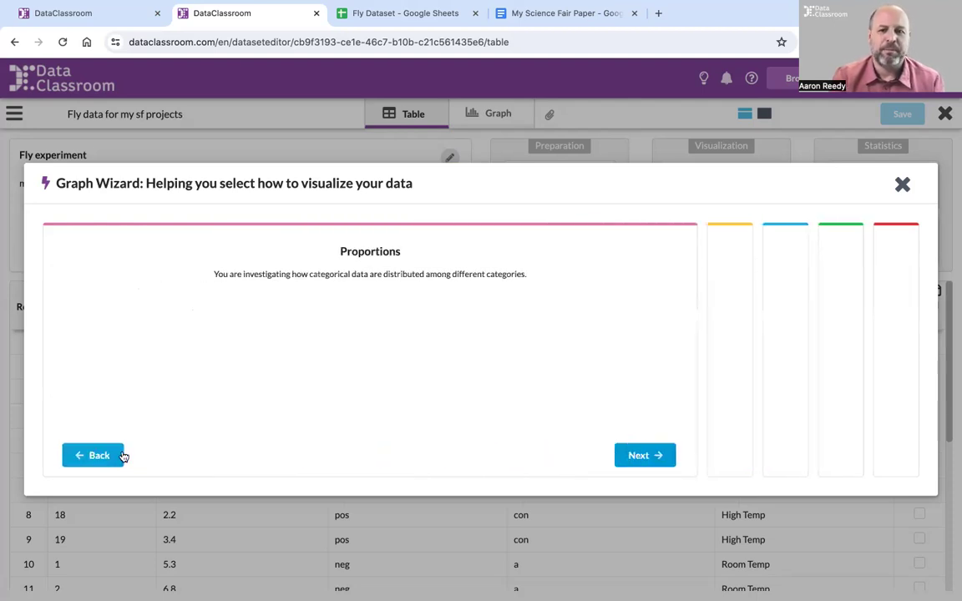
left_click(658, 455)
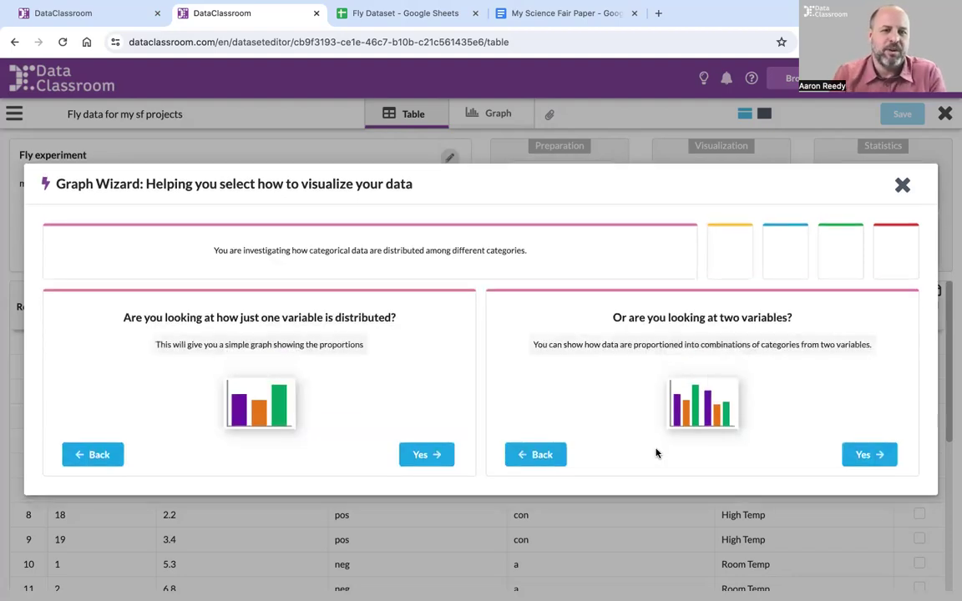
left_click(878, 454)
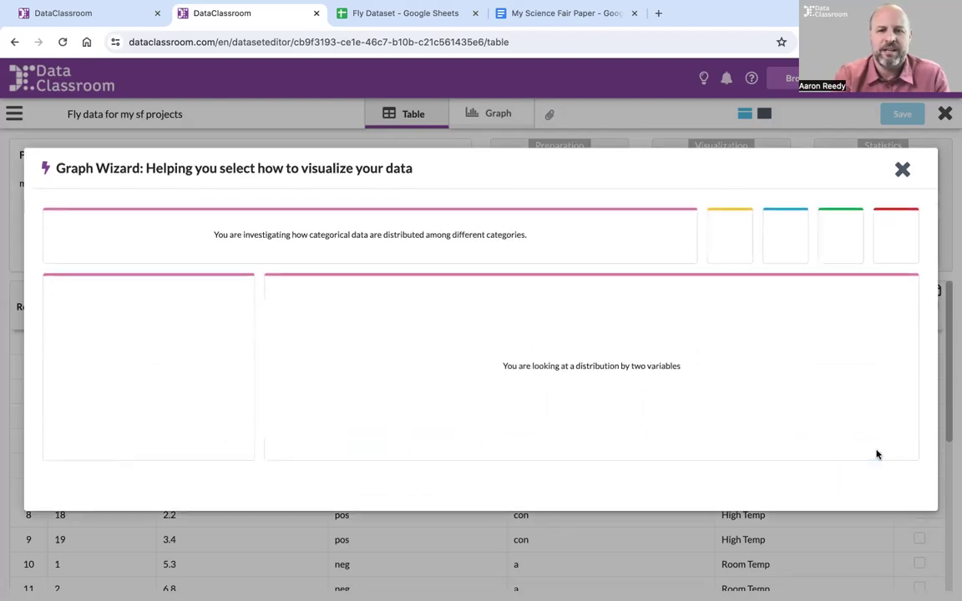
- Set Wobachia(+/-) as the first variable and Temp Treatment as the second, and continue to the graph type choices
left_click(528, 382)
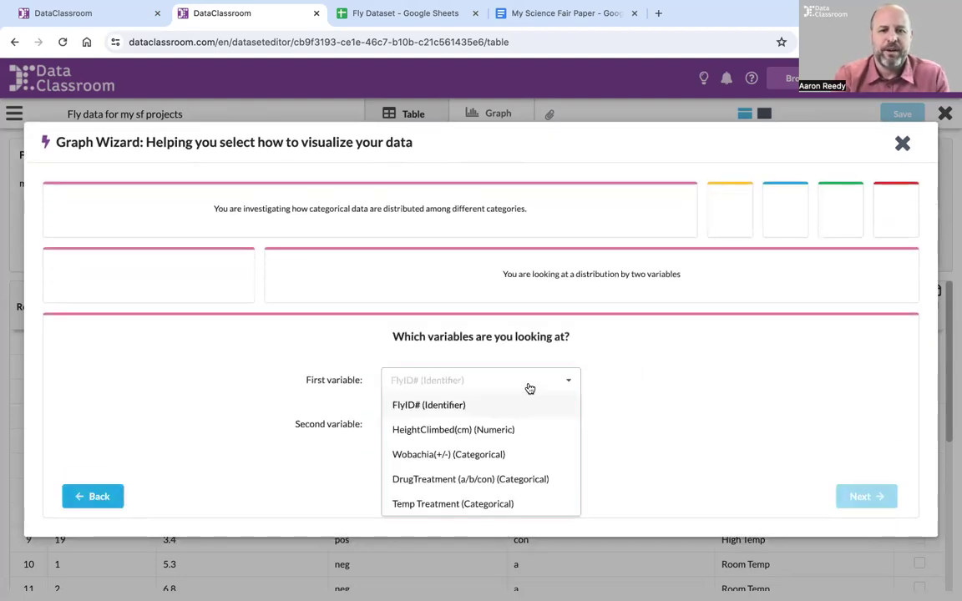
left_click(504, 455)
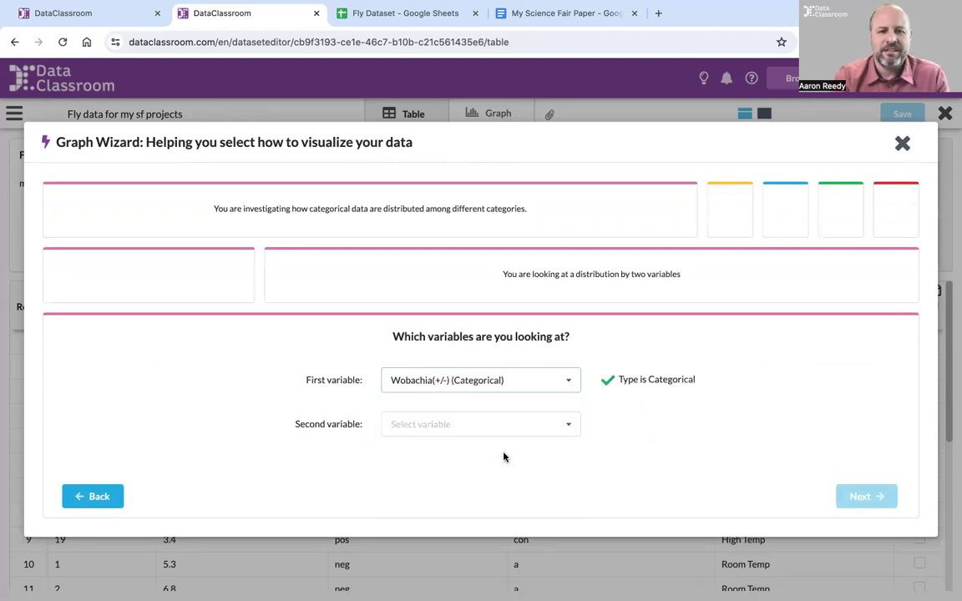
left_click(568, 429)
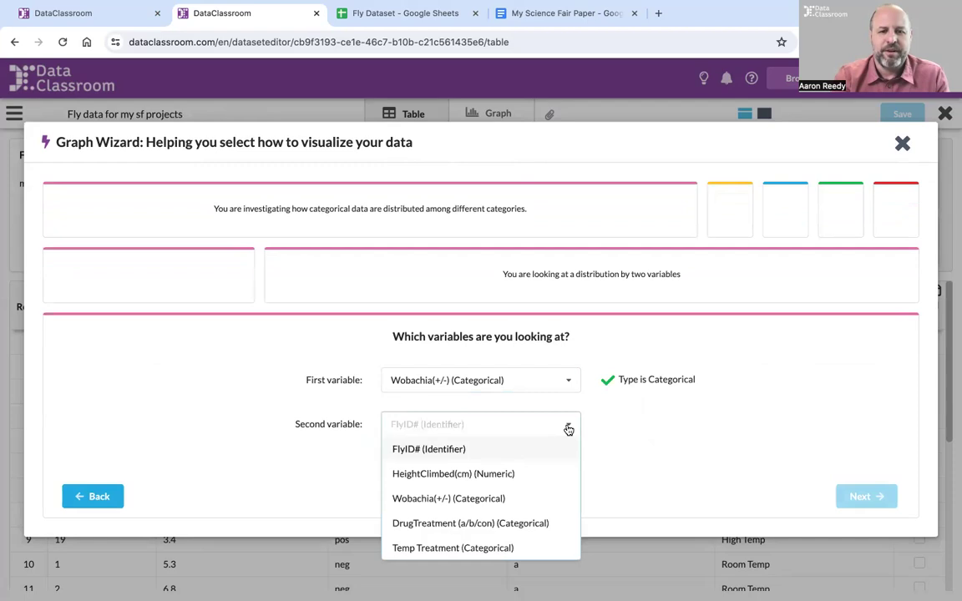
left_click(418, 547)
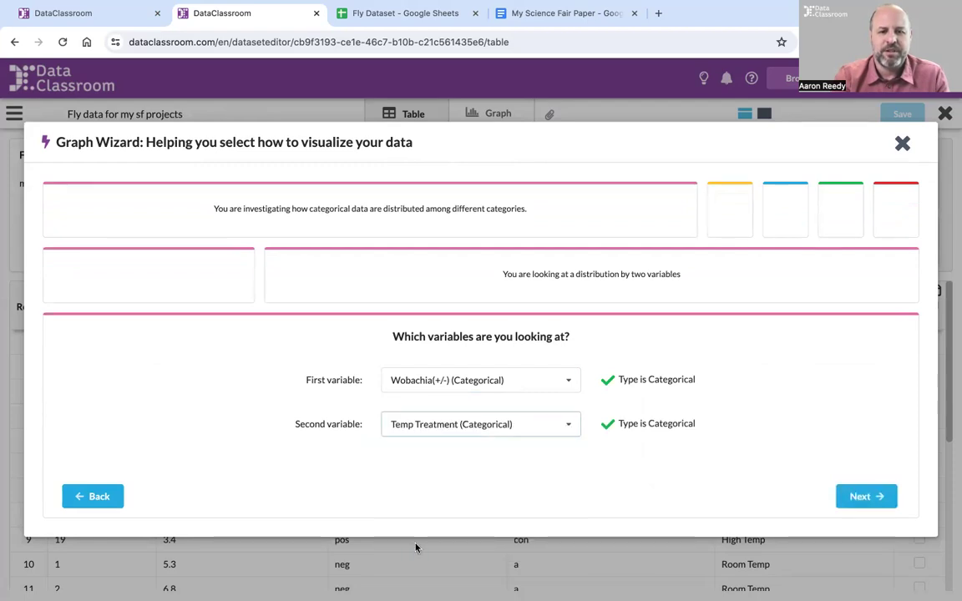
left_click(867, 497)
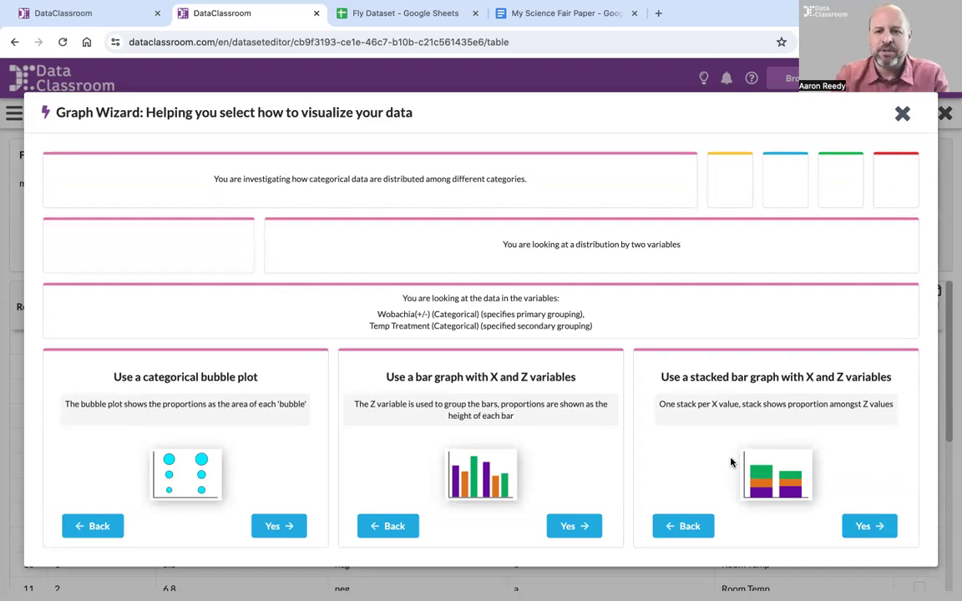
- Select the stacked bar graph with X and Z variables and have the wizard carry out all of its setup steps
left_click(864, 528)
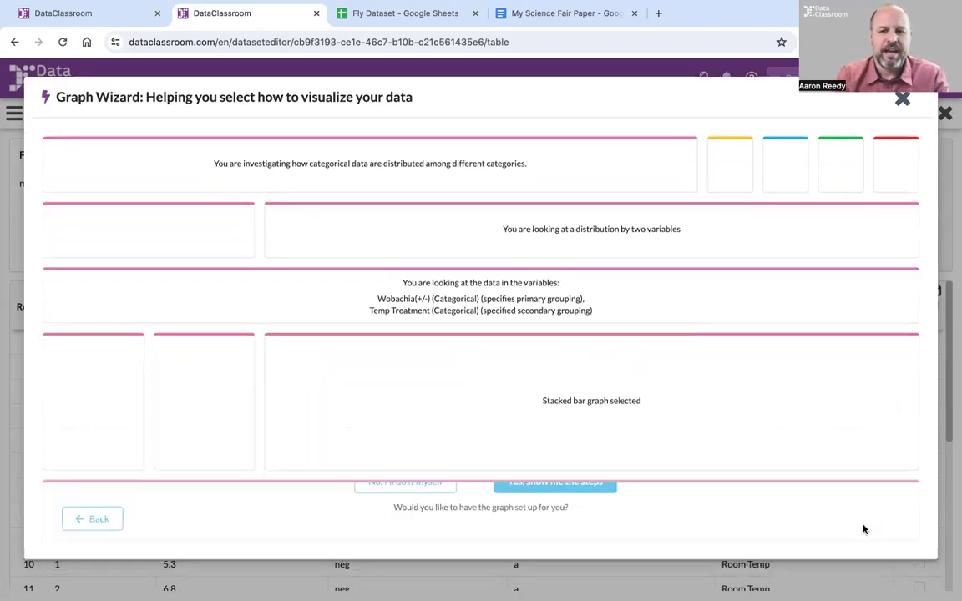
left_click(583, 480)
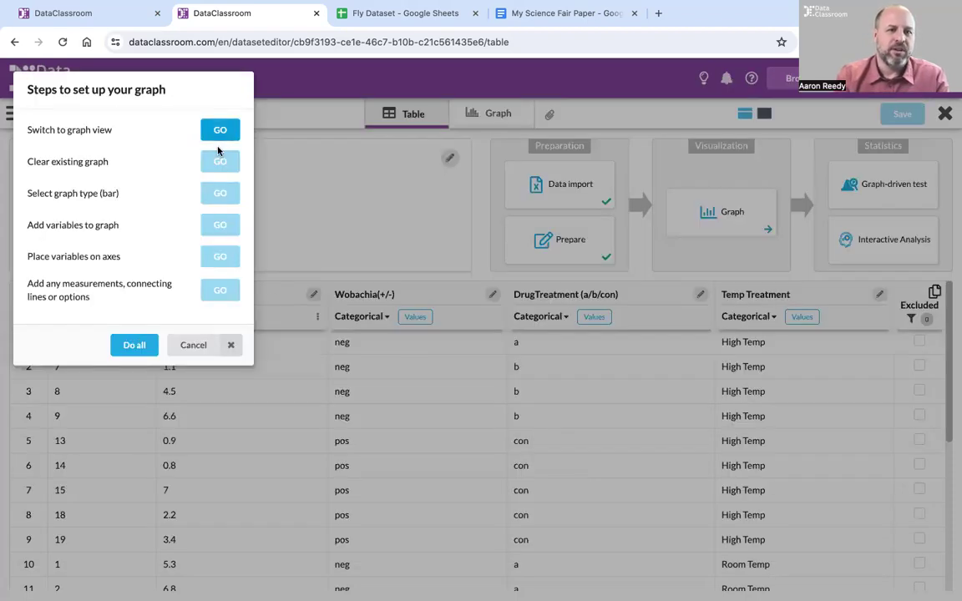
left_click(133, 345)
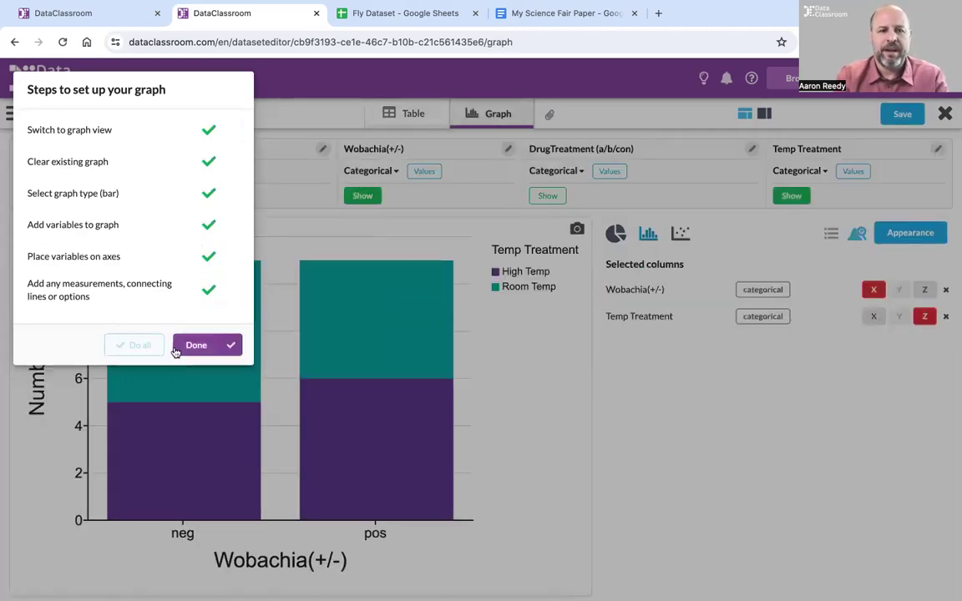
left_click(182, 348)
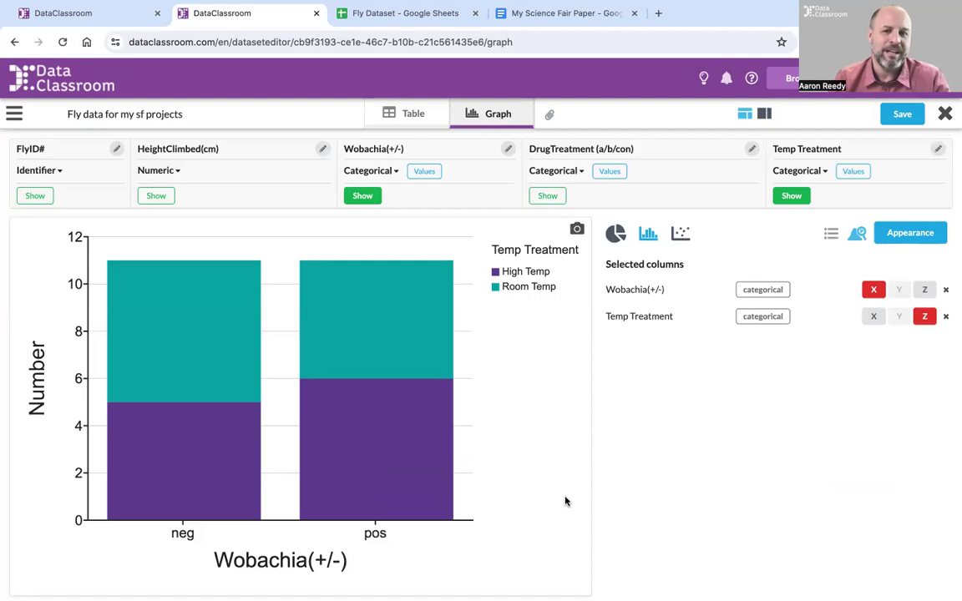
- View the two variables as a categorical bubble plot and return to the stacked bar graph
left_click(680, 236)
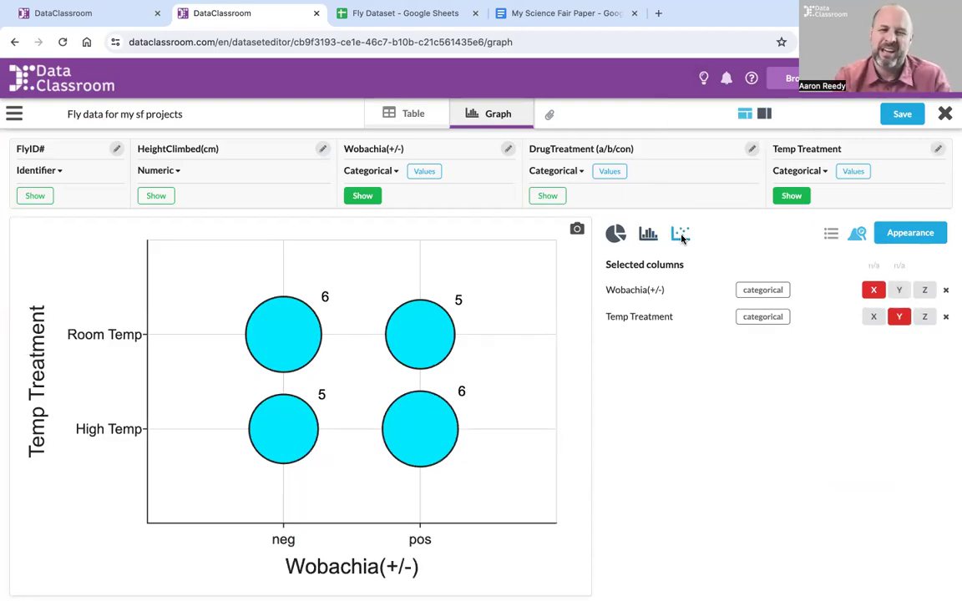
left_click(648, 233)
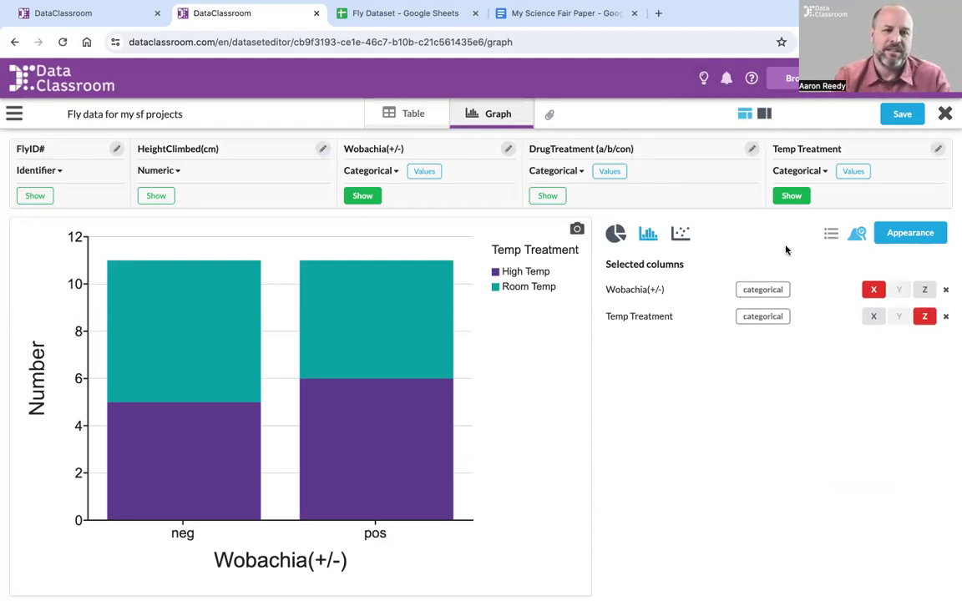
- Display the stacked bars as proportions in the graph's appearance settings and close the settings
left_click(922, 236)
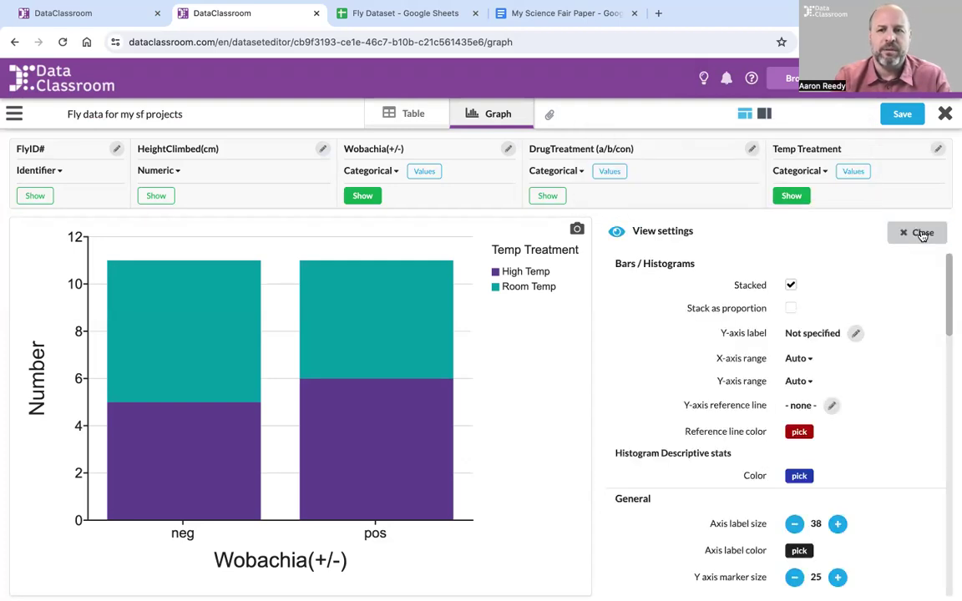
left_click(789, 308)
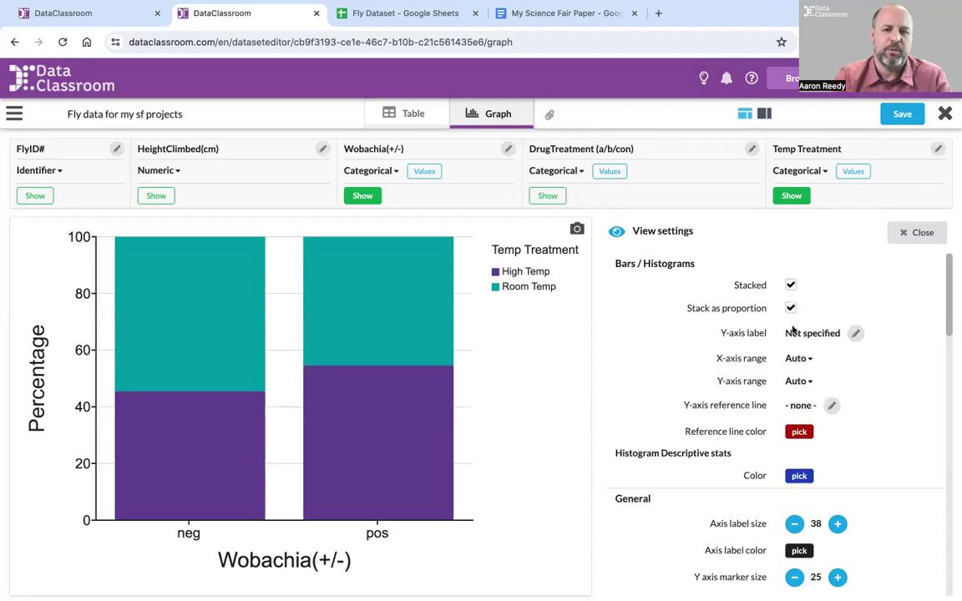
left_click(919, 235)
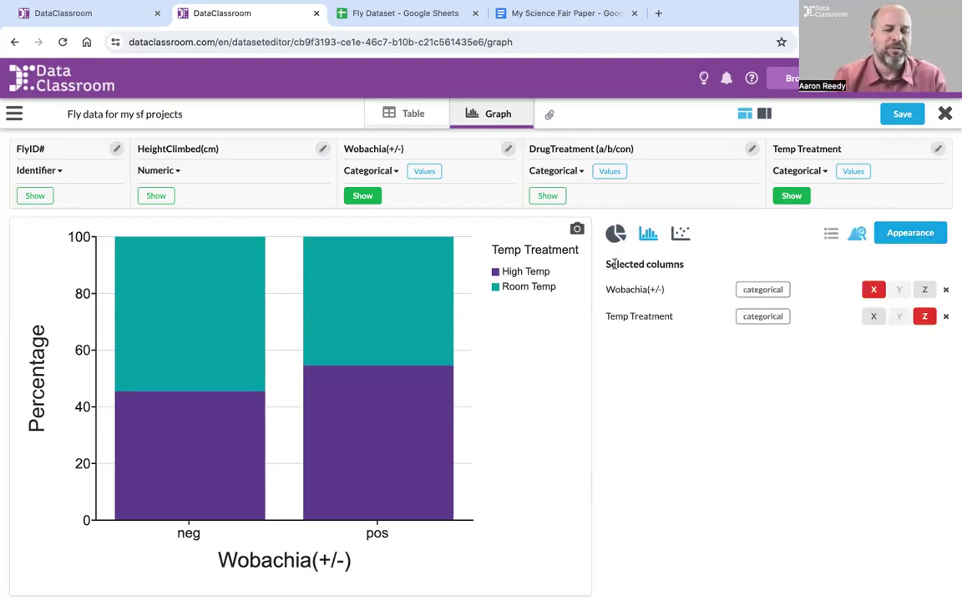